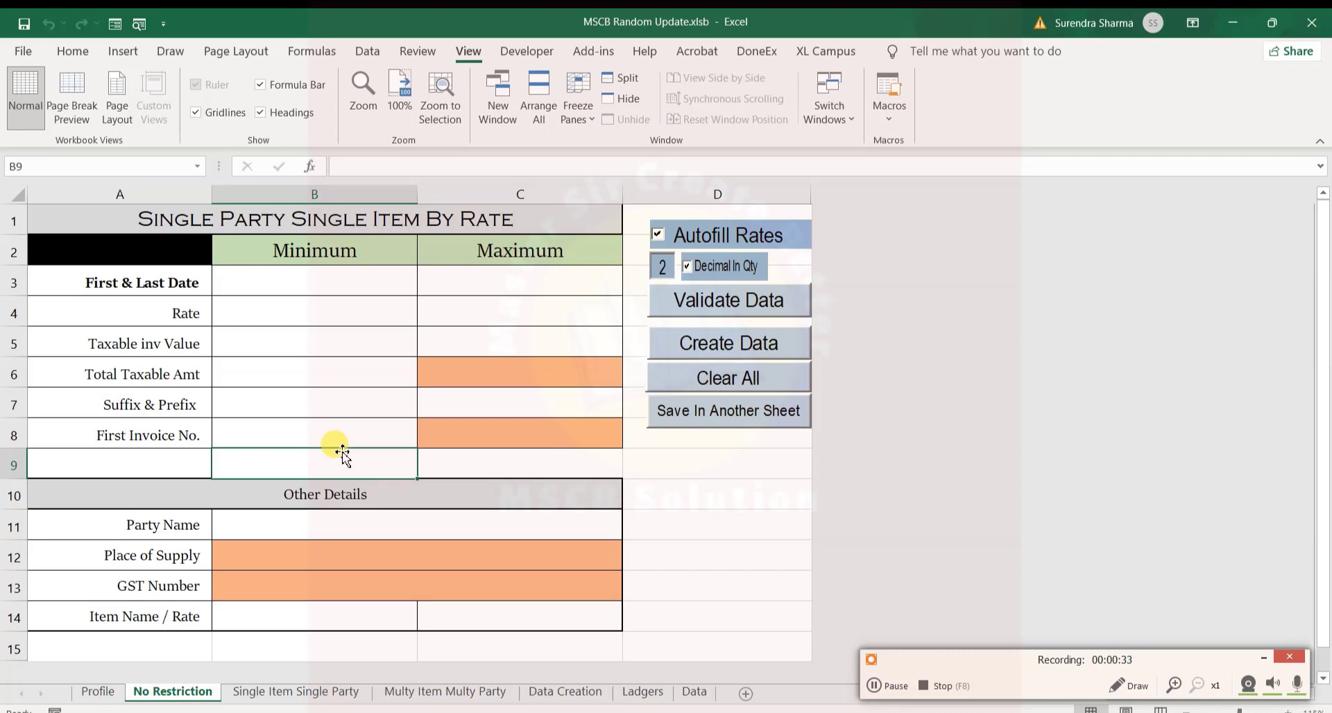
- Compare the financial year on the Profile sheet with the First & Last Date fields on the No Restriction sheet
left_click(1263, 659)
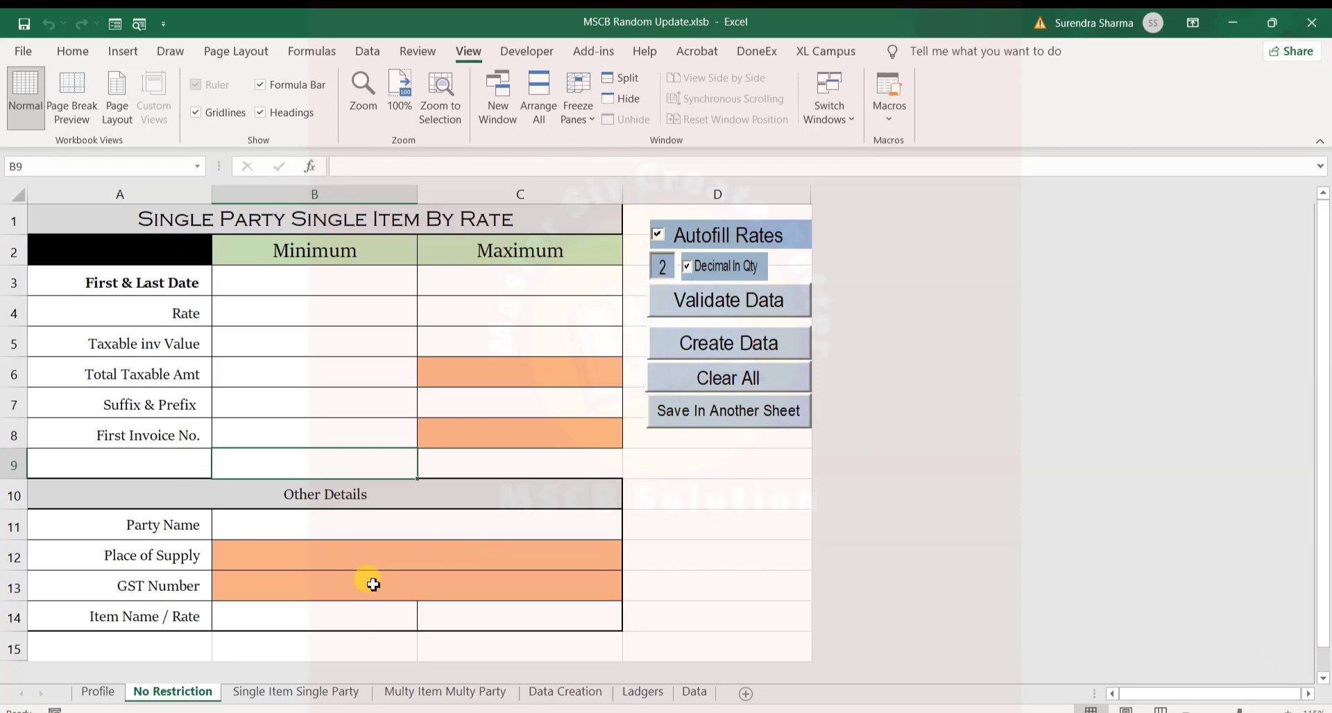
left_click(342, 288)
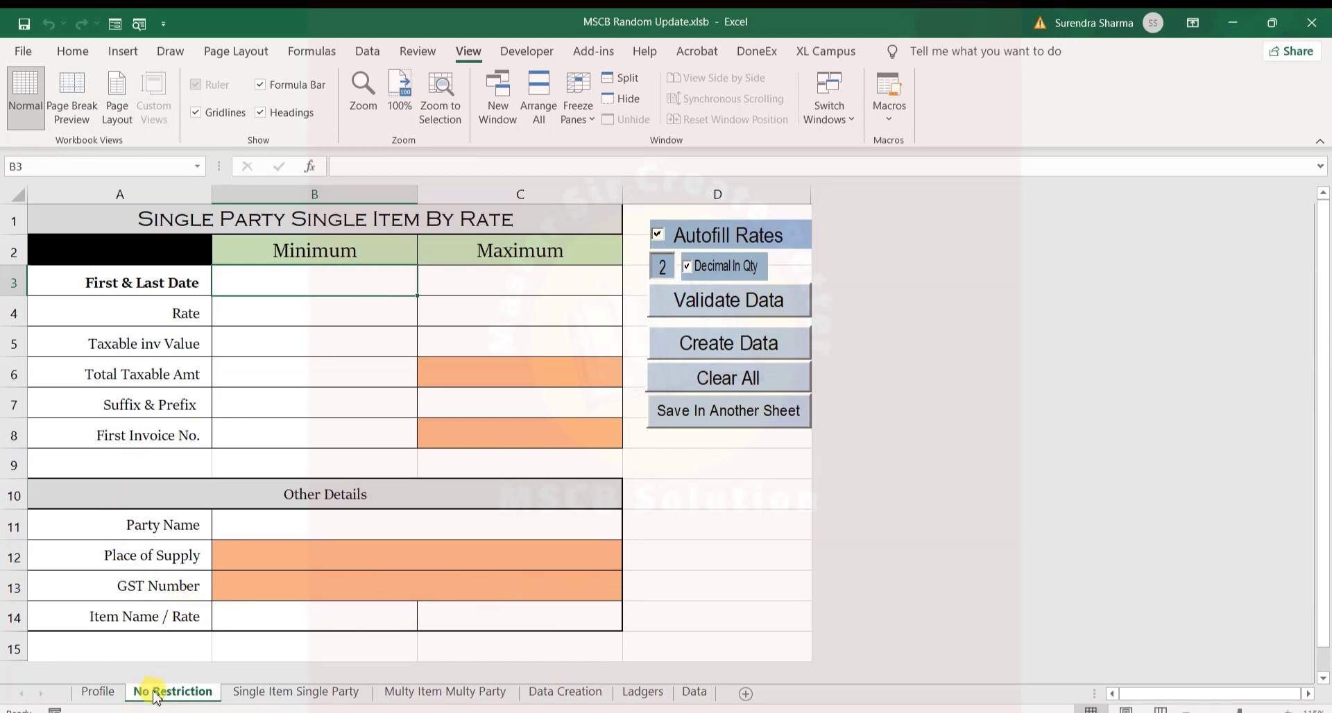
left_click_drag(296, 285, 465, 292)
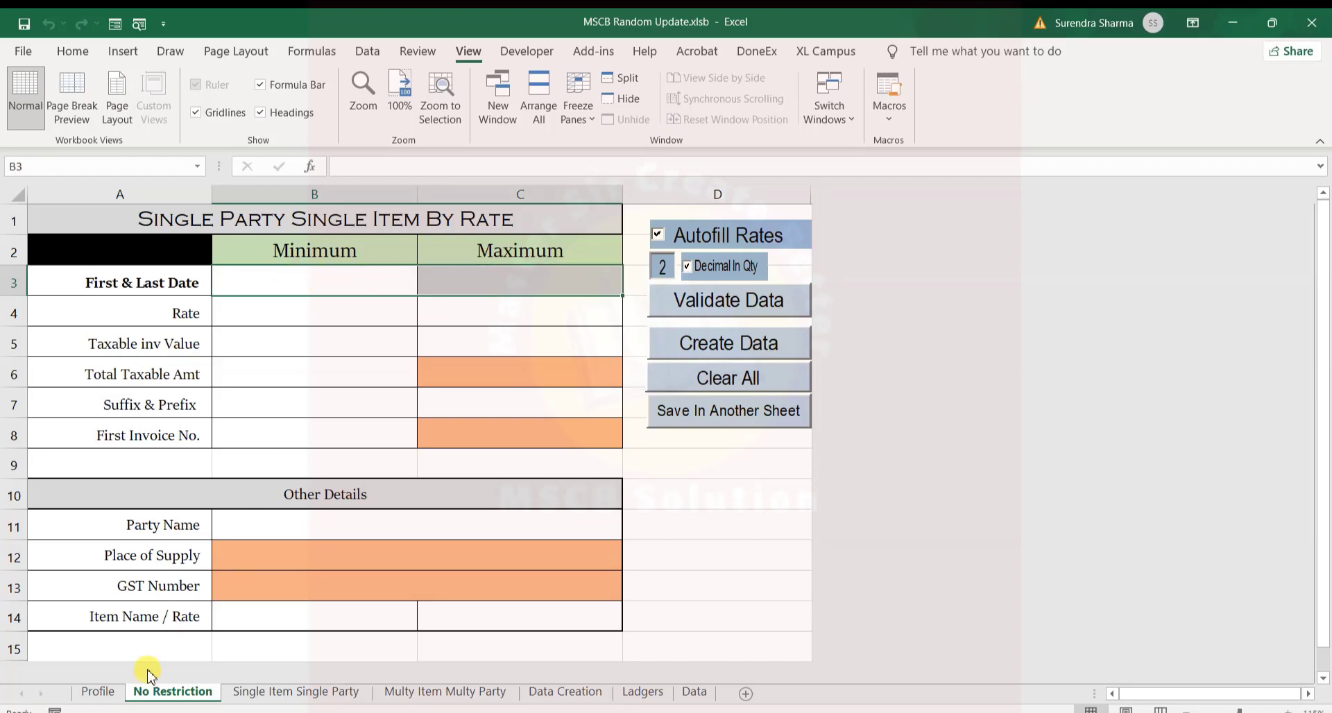
left_click(96, 692)
left_click(335, 499)
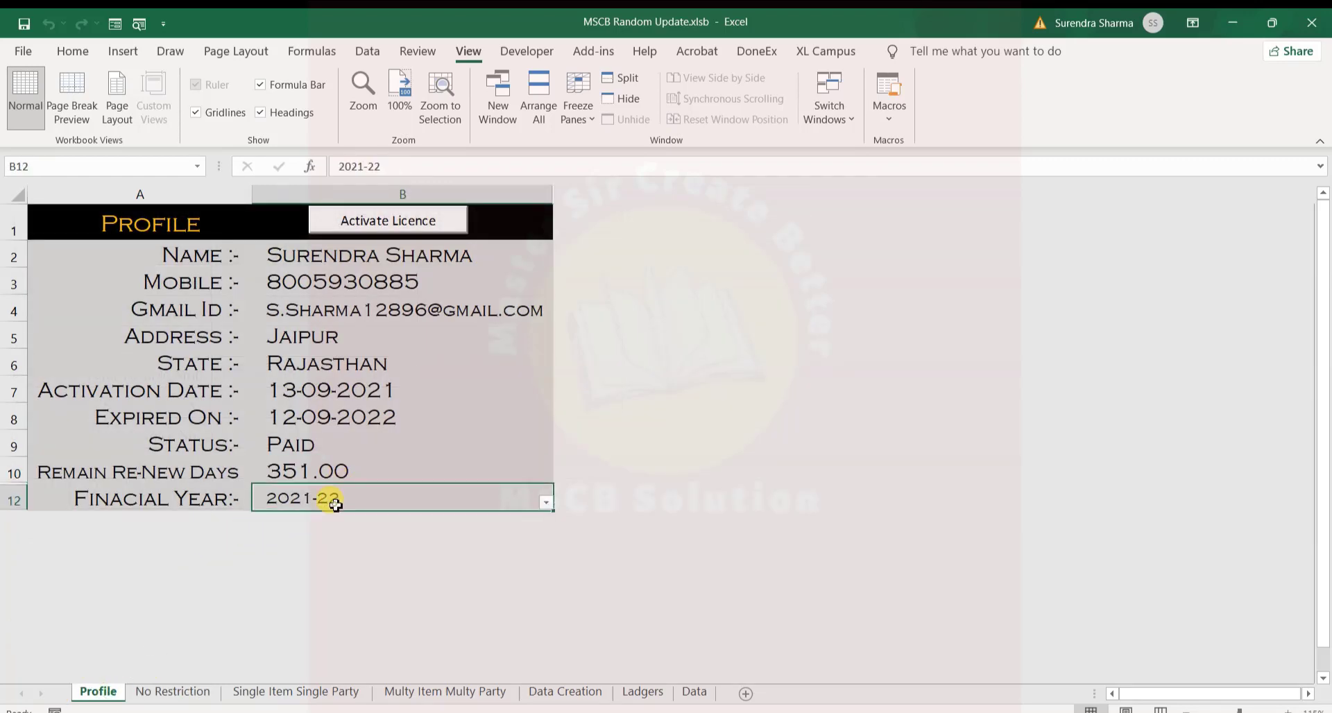
left_click(545, 503)
left_click(585, 547)
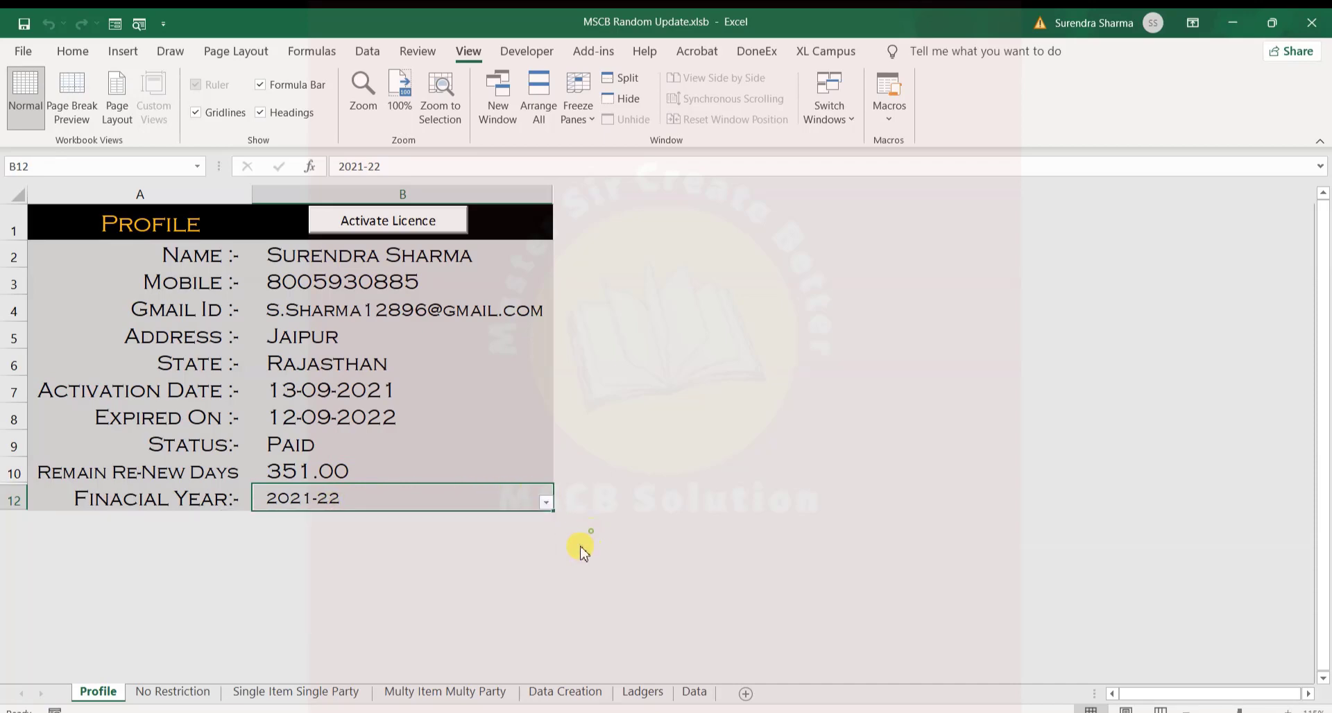
left_click(174, 691)
left_click(360, 297)
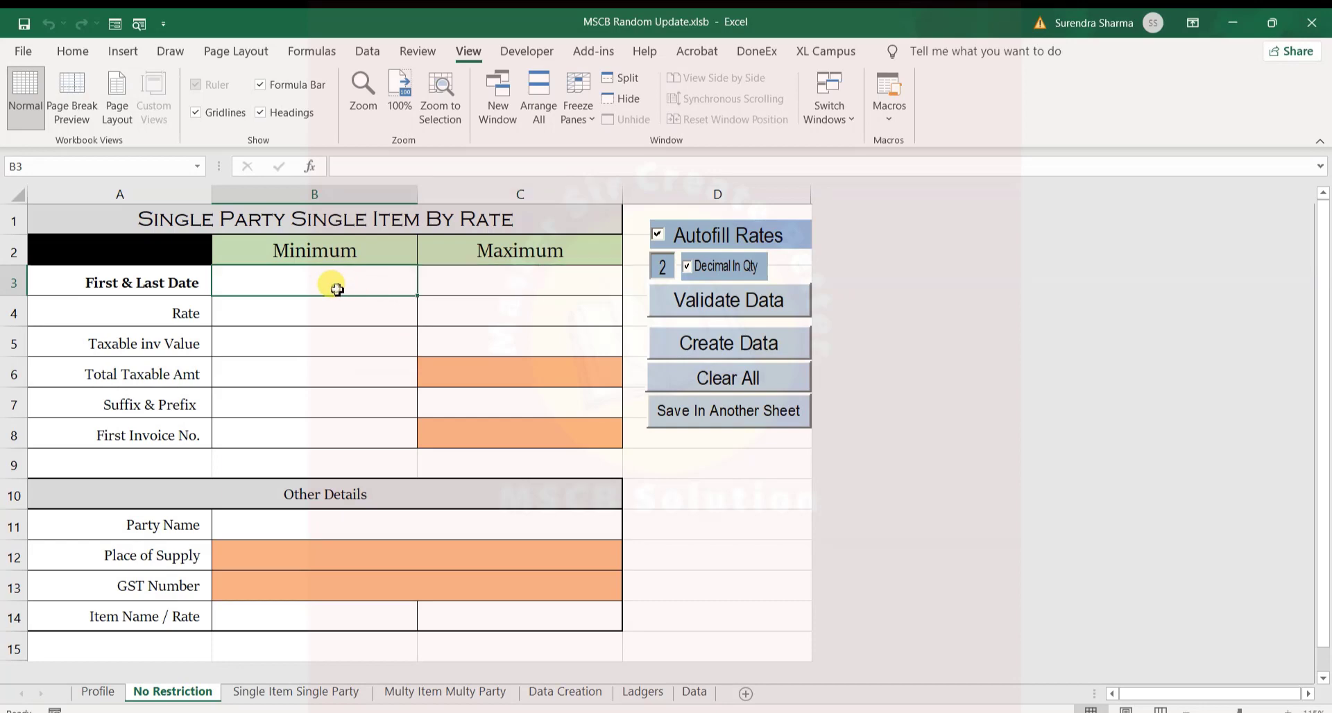
left_click(97, 692)
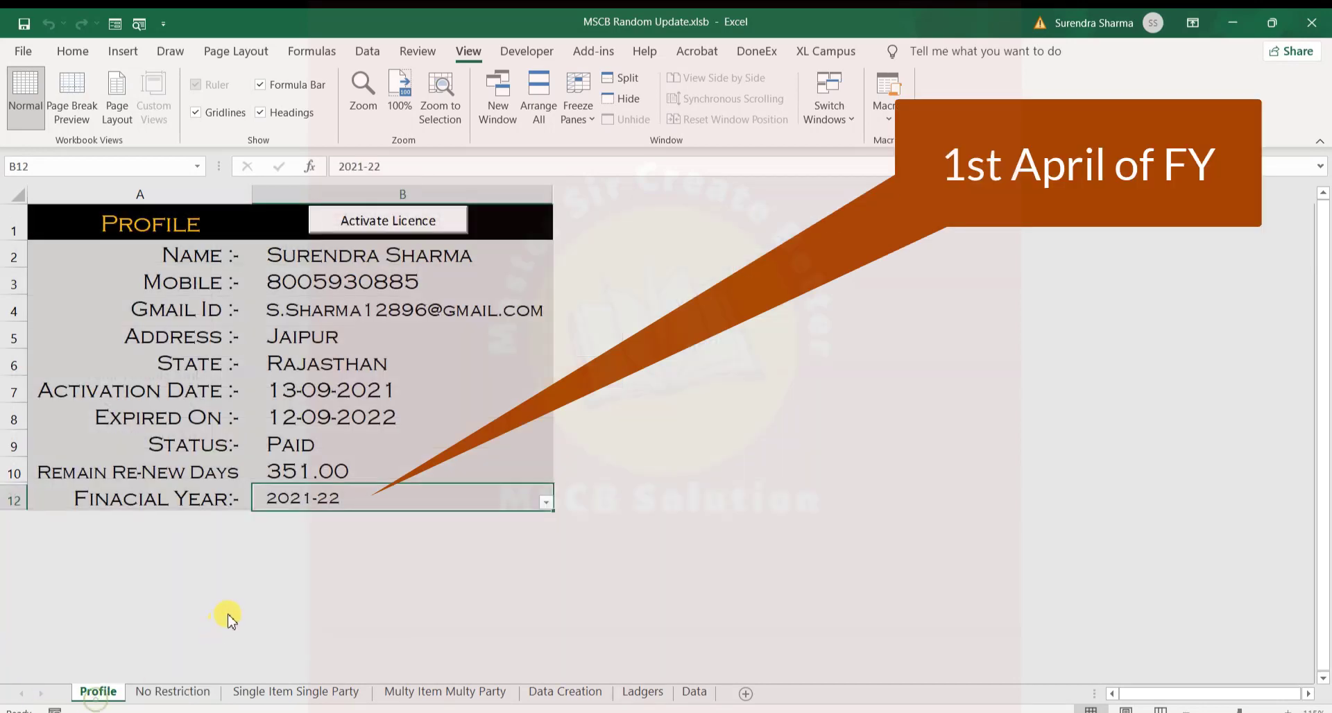
left_click(171, 690)
left_click(513, 282)
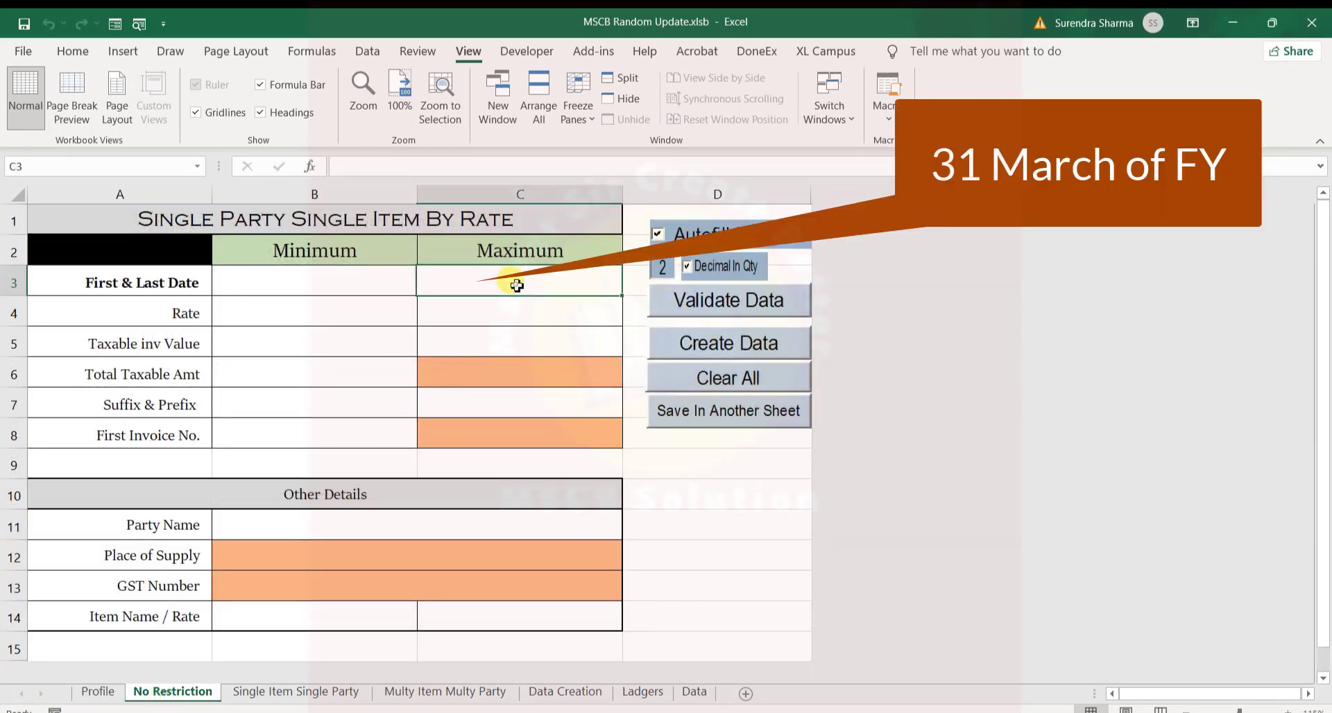
left_click(97, 692)
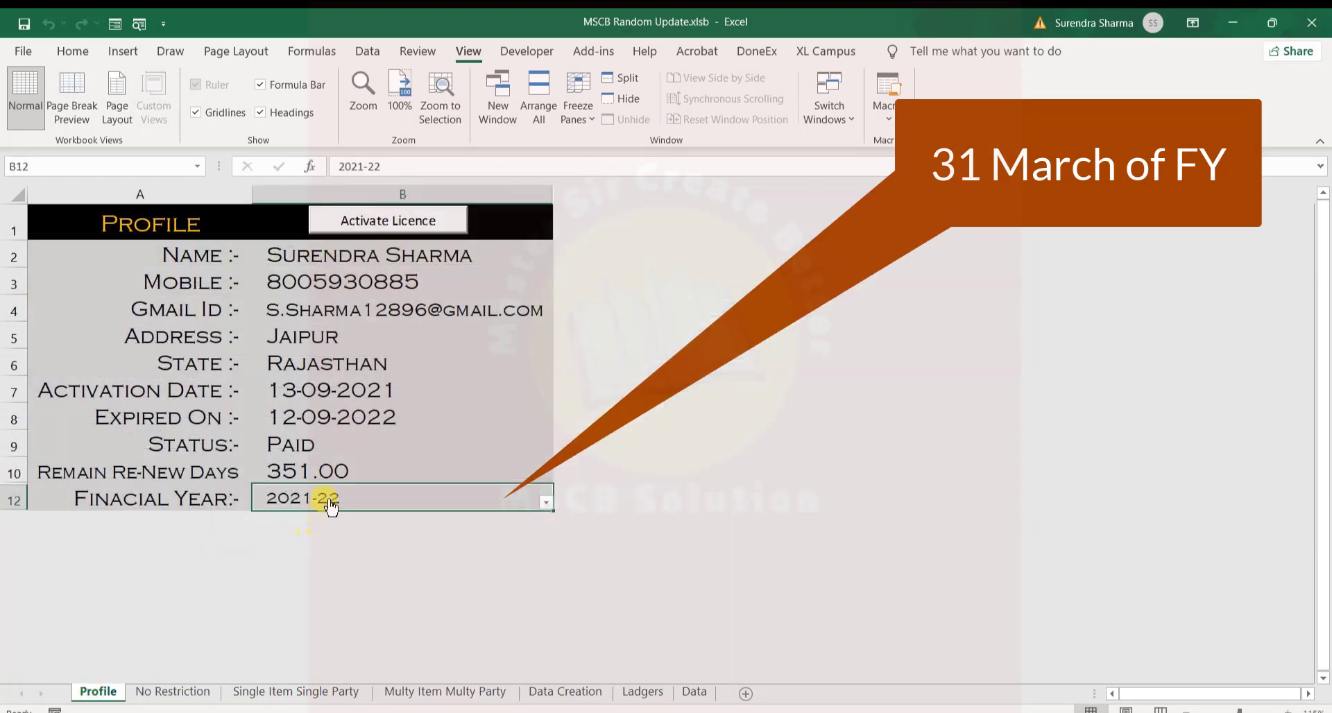
left_click(171, 691)
- Turn off Autofill Rates for the invoice data form on the No Restriction sheet
left_click_drag(359, 315, 477, 313)
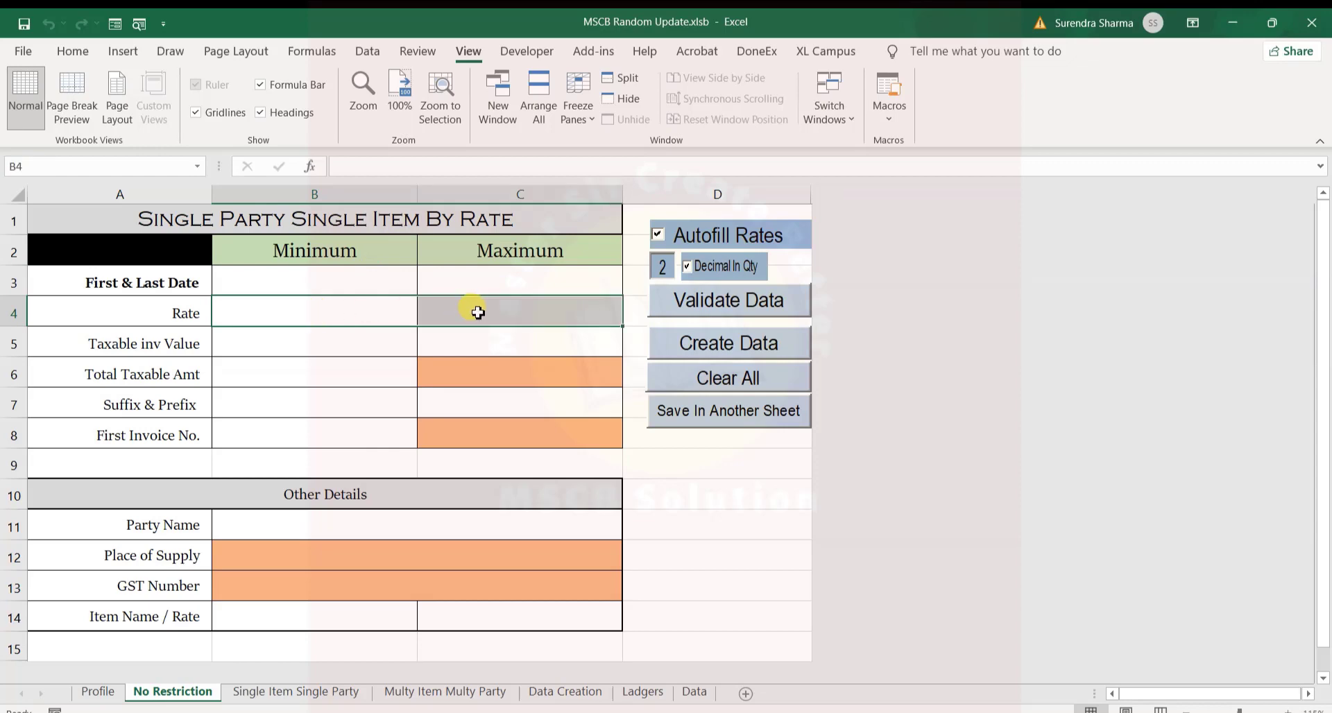
left_click(659, 234)
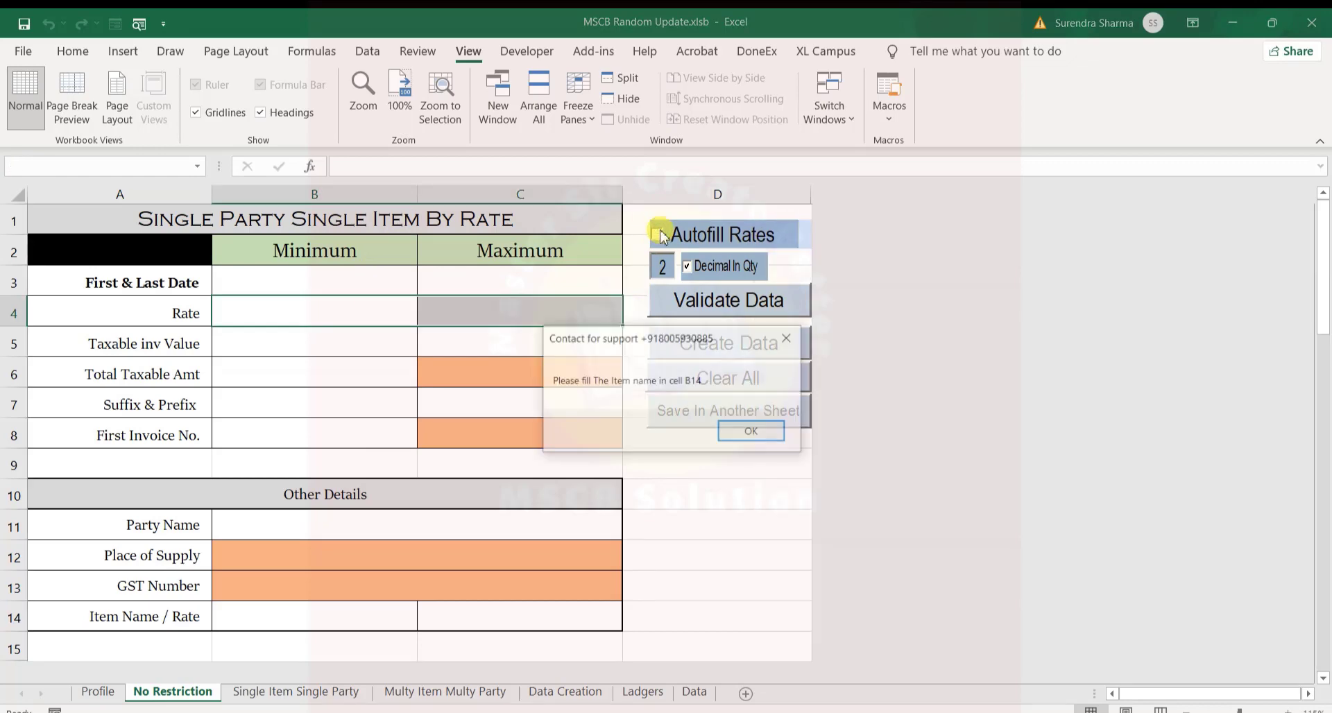
left_click(749, 432)
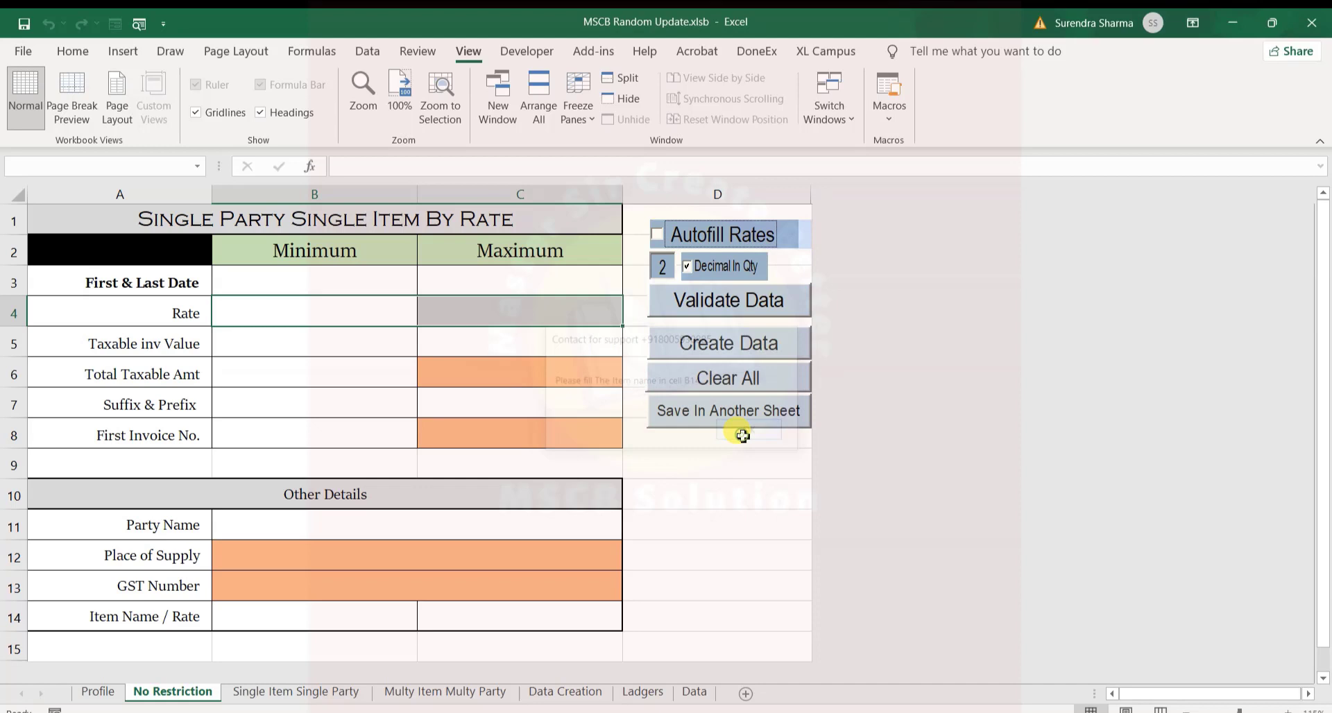
left_click(687, 266)
- Set the Rate range to a minimum of 120 and a maximum of 130
left_click(348, 305)
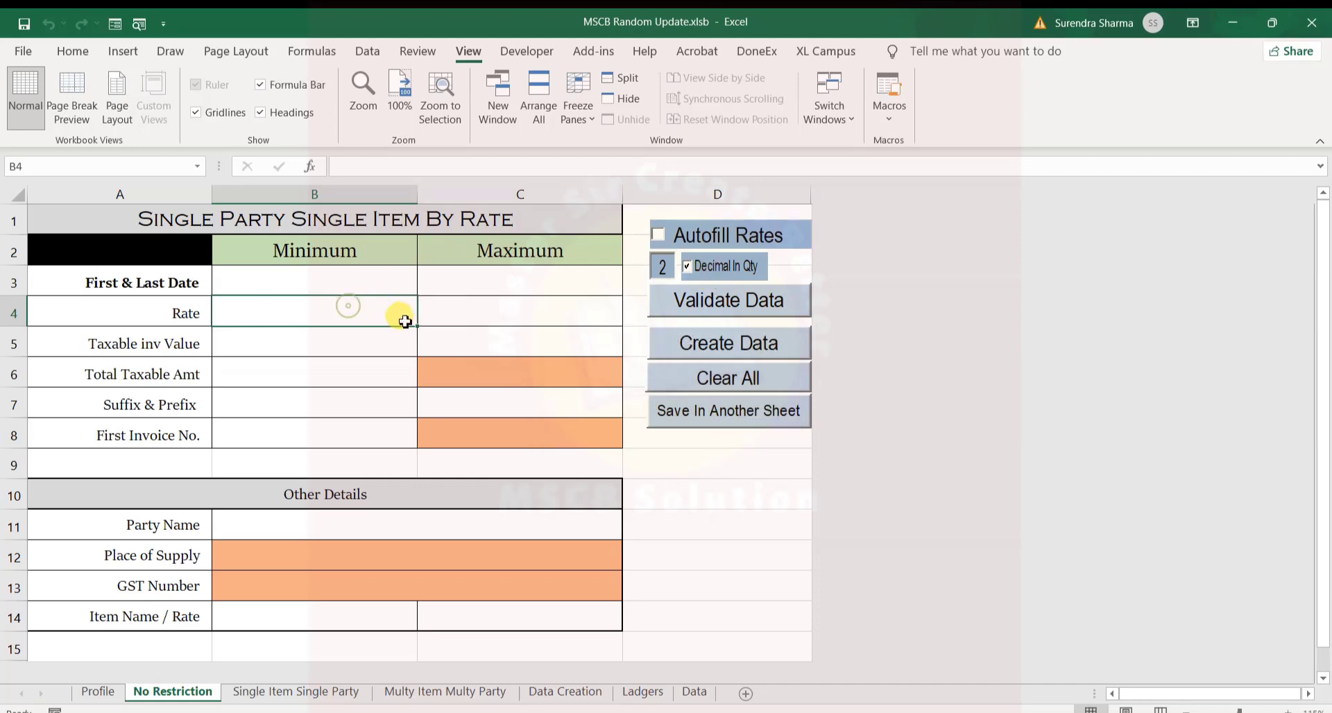
type("120")
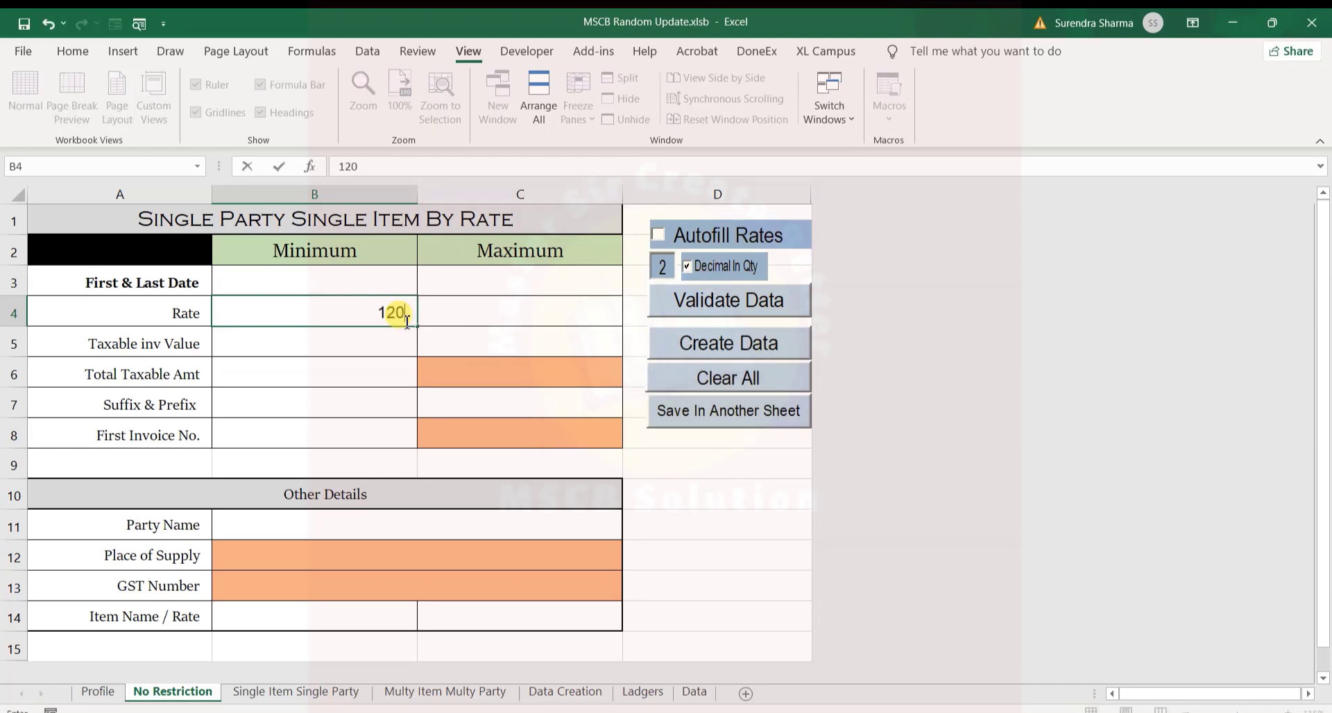
key("Tab")
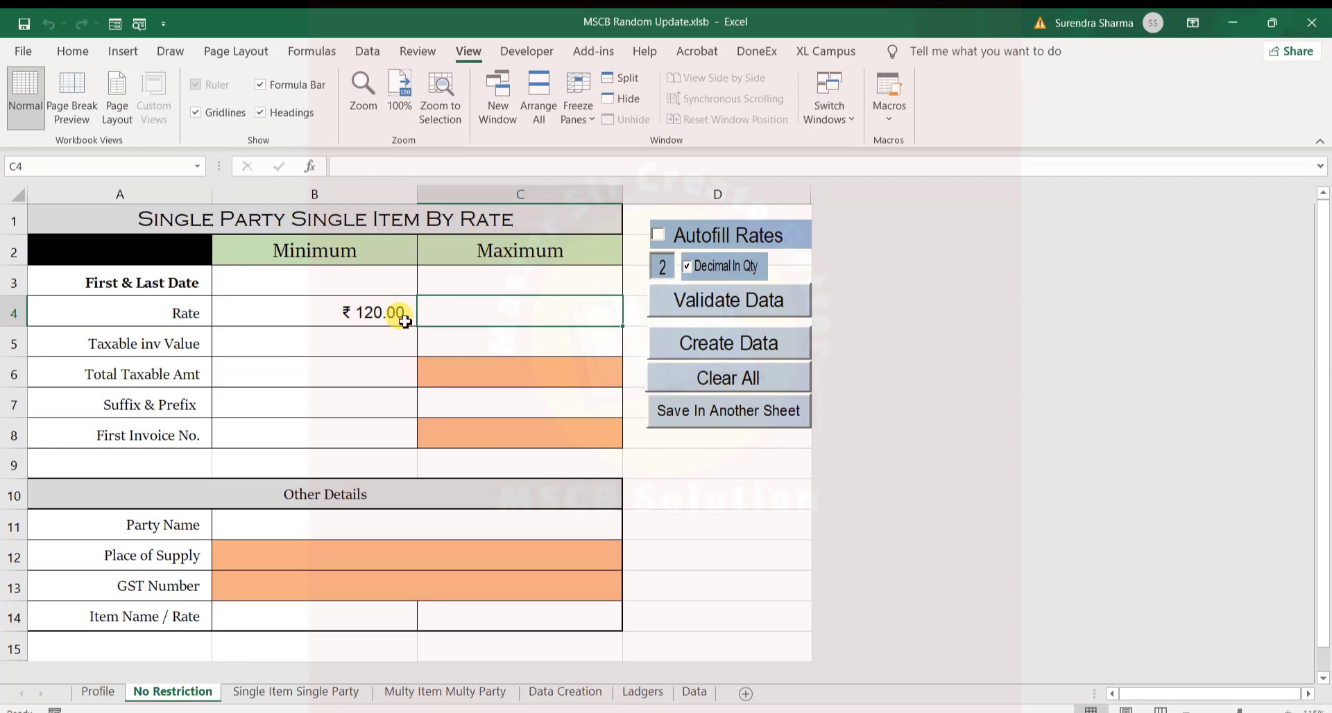
type("130")
key("Return")
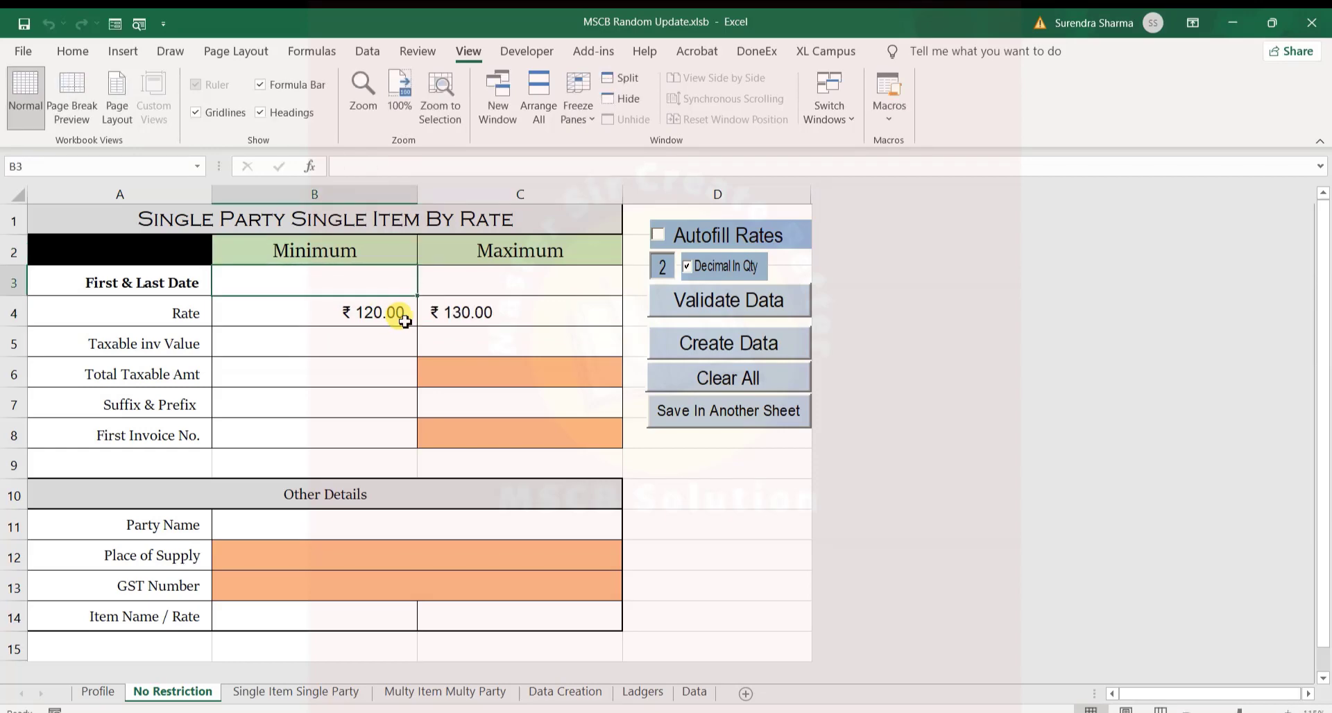
- Set the first date to 01-04-2021 and the last date to 02-04-2021
type("01/")
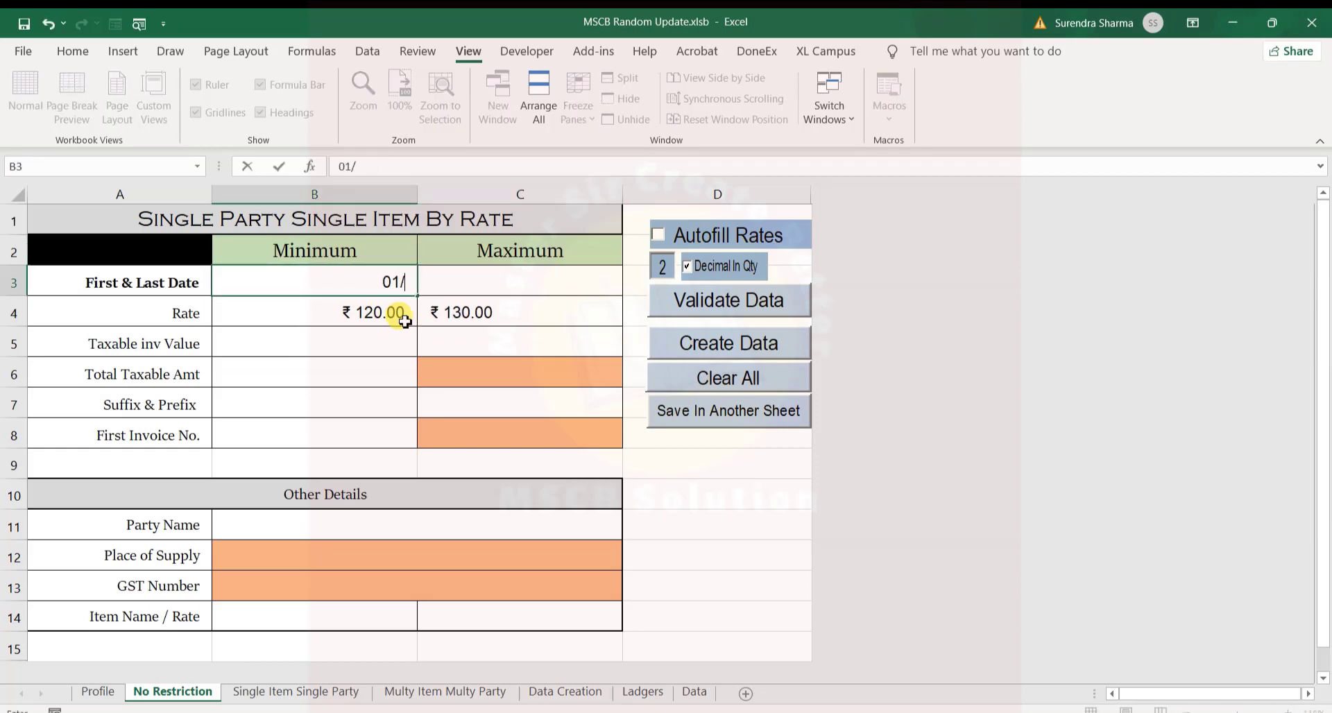
type("04/2020")
key("BackSpace")
type("1")
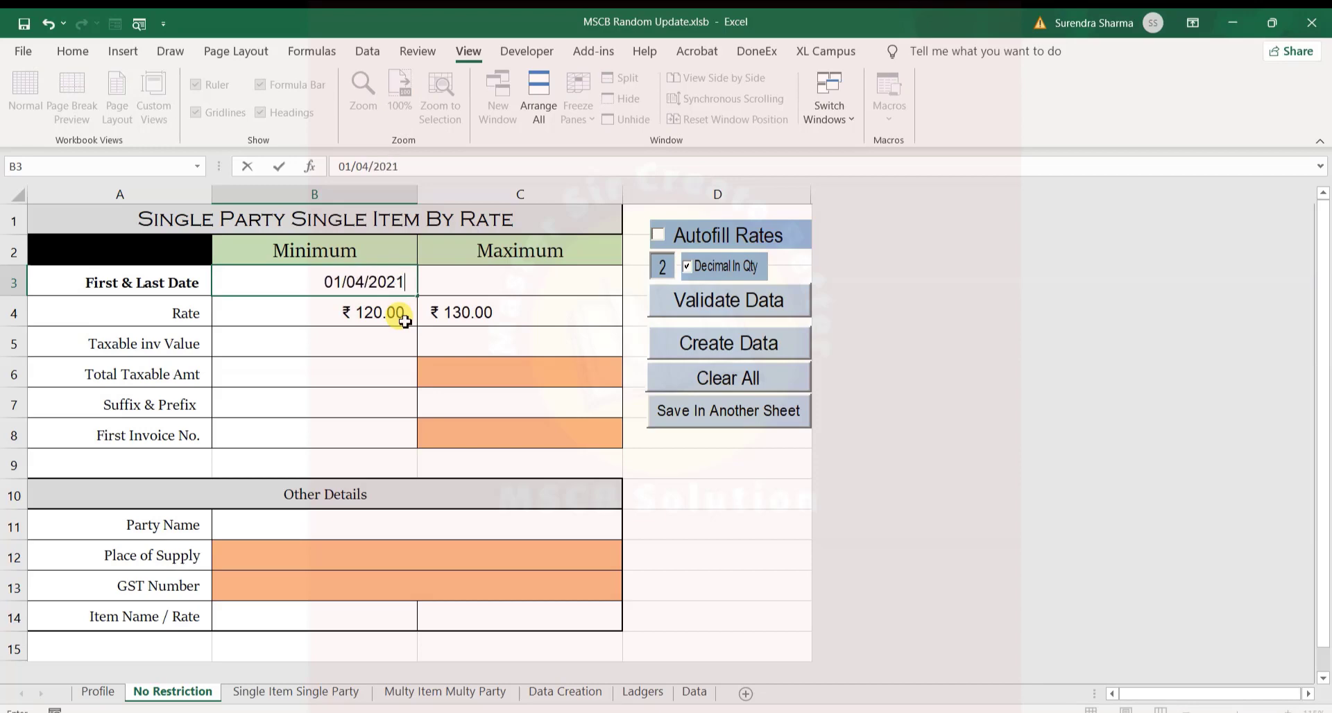
key("Tab")
type("02")
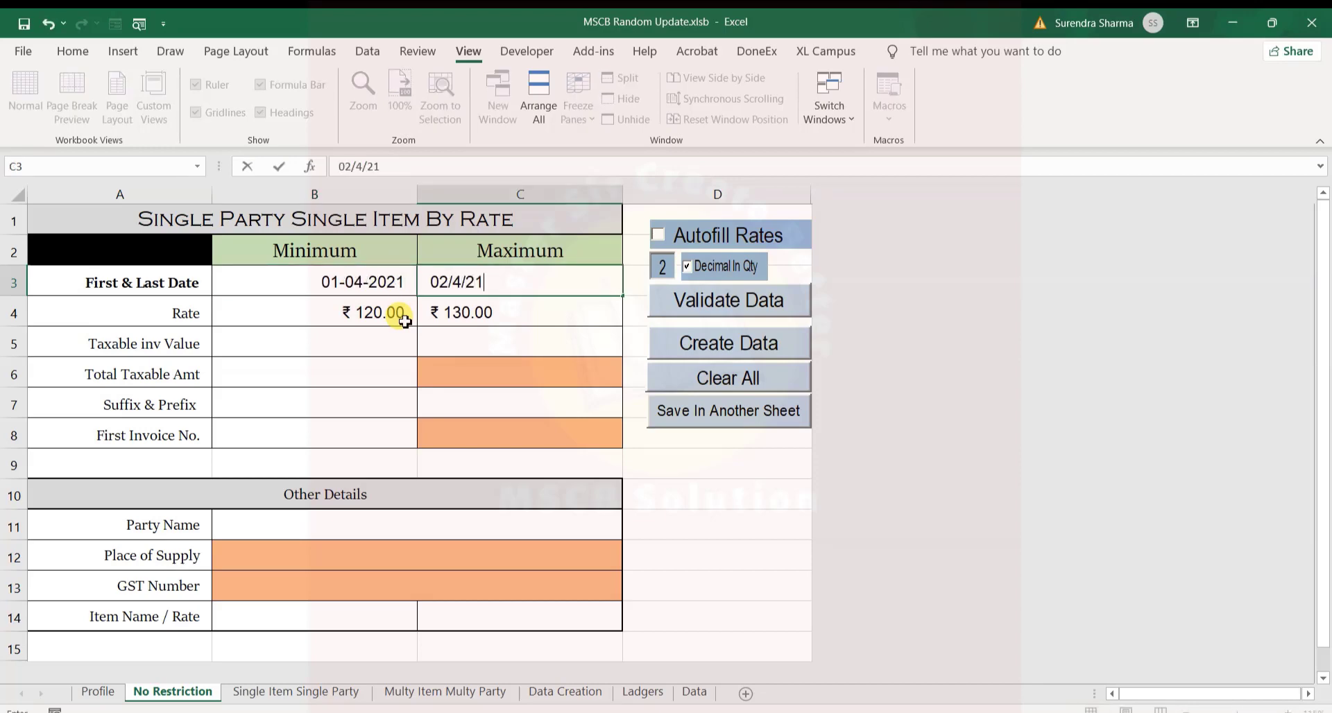
key("Down")
- Set the Taxable inv Value range to a minimum of 10000 and a maximum of 12000
key("Down")
key("Left")
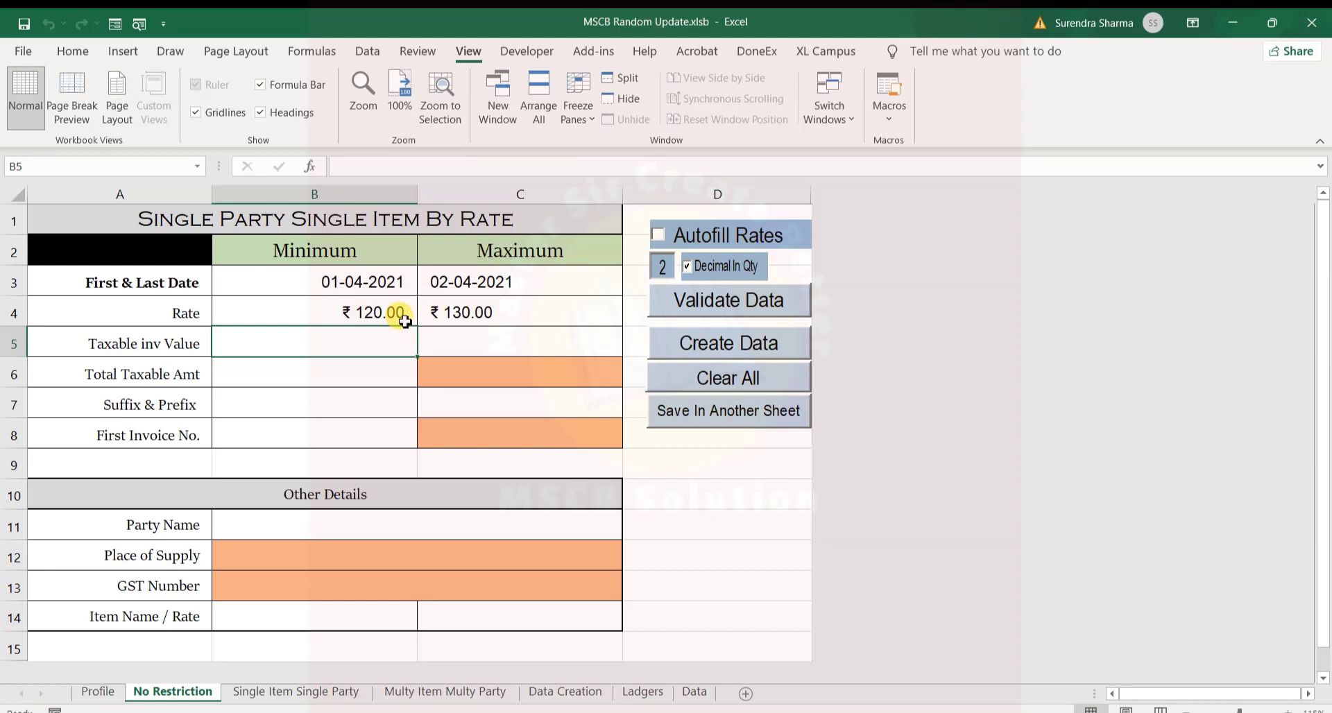
type("10,00")
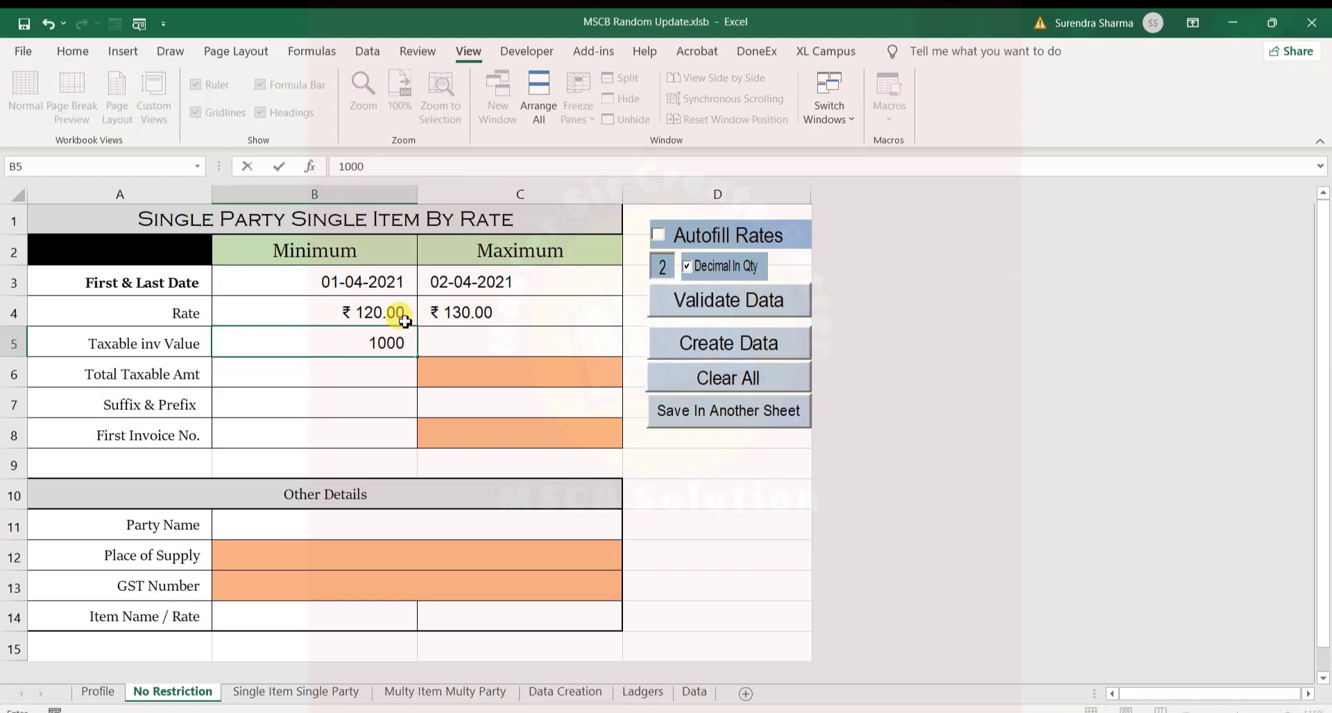
type("0")
key("Tab")
type("12000")
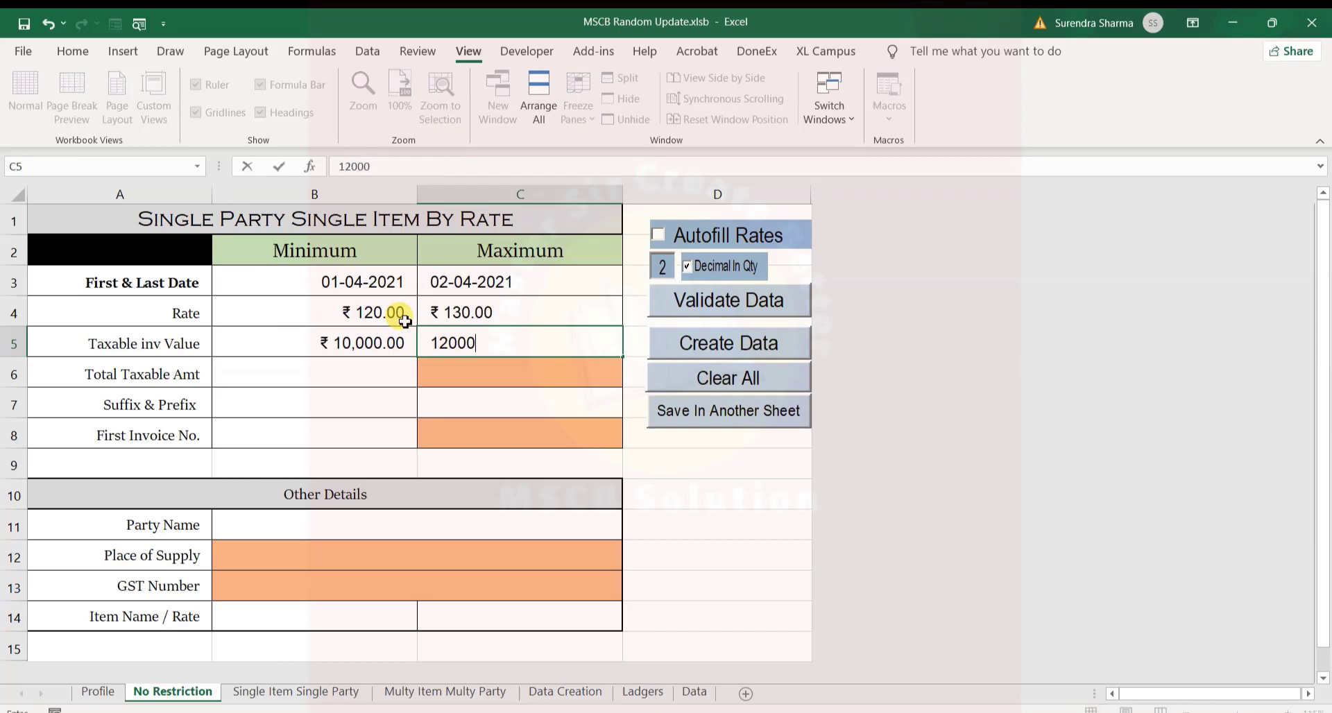
key("Return")
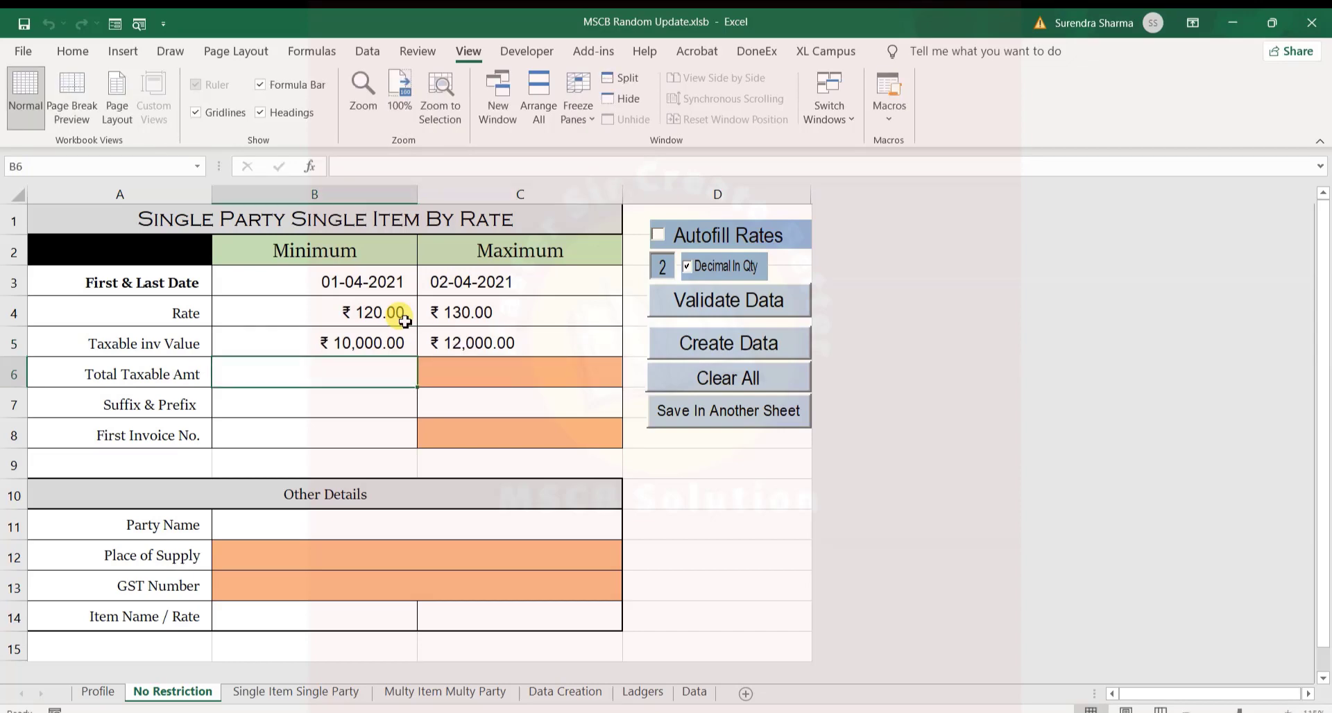
- Enter 380000 as the Total Taxable Amt
type("38")
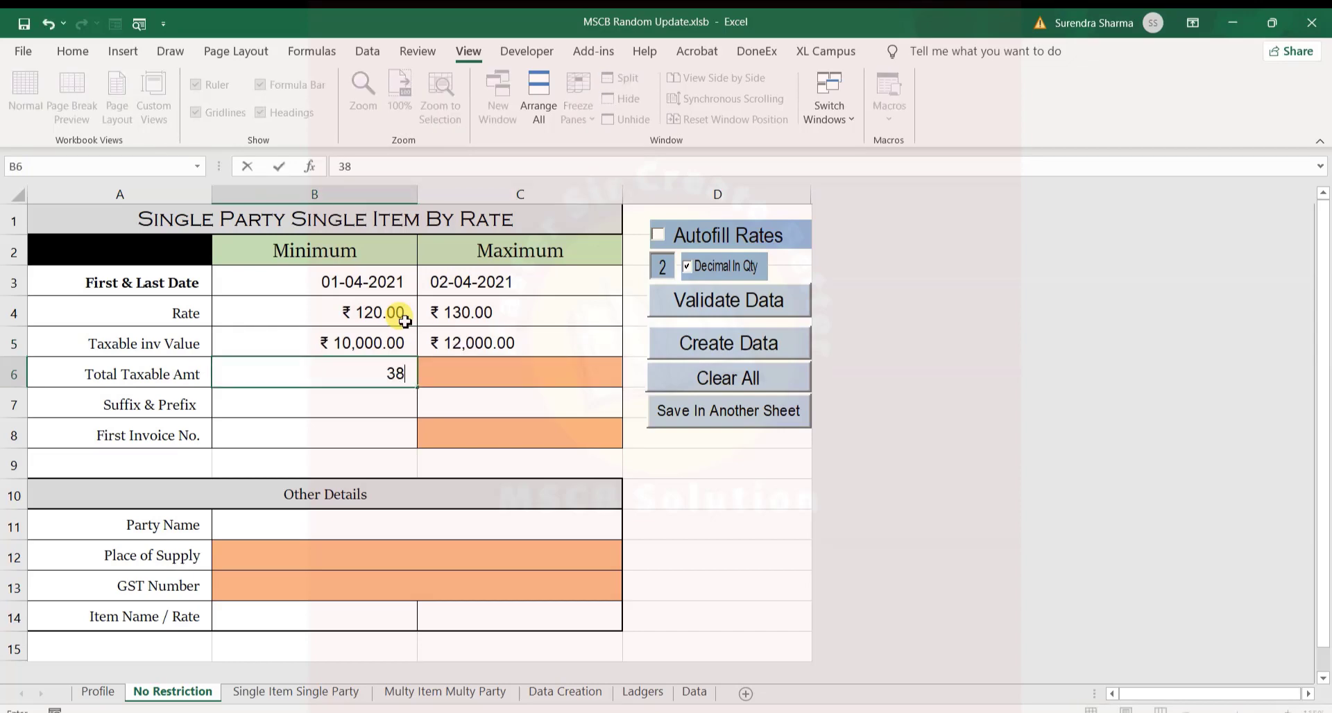
type("0000")
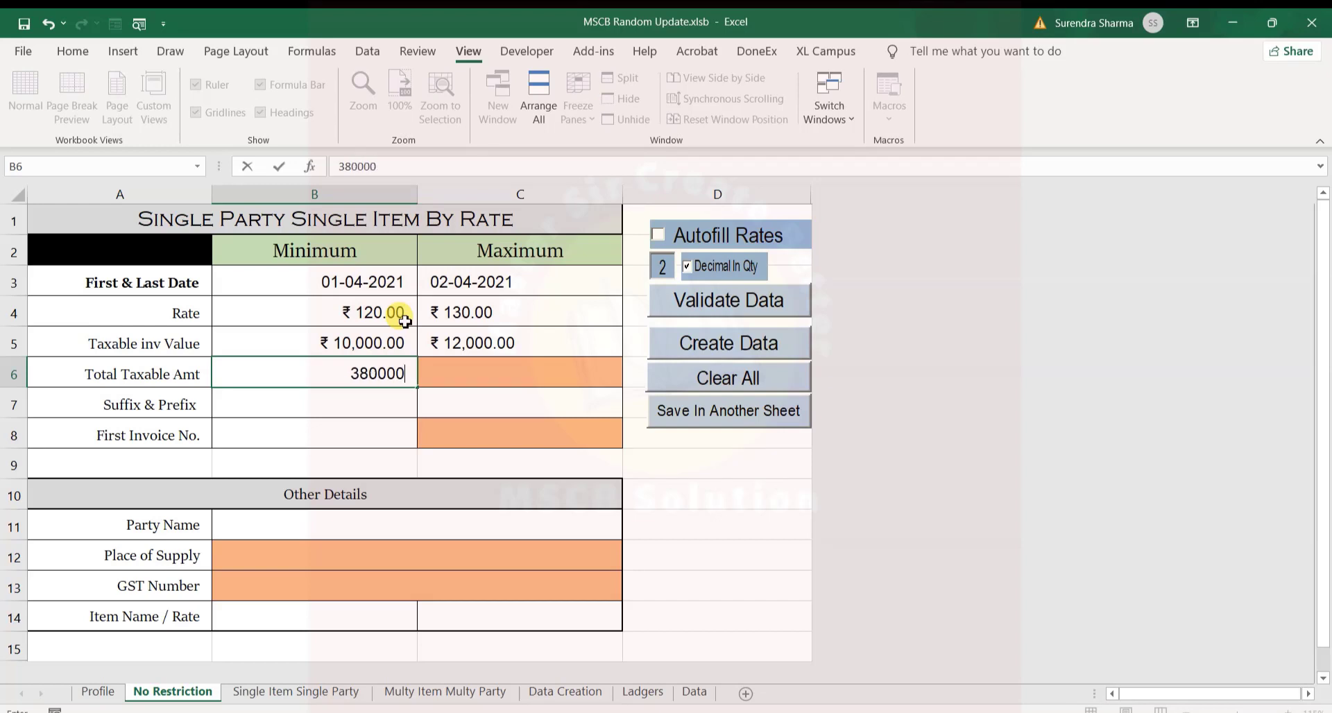
key("Return")
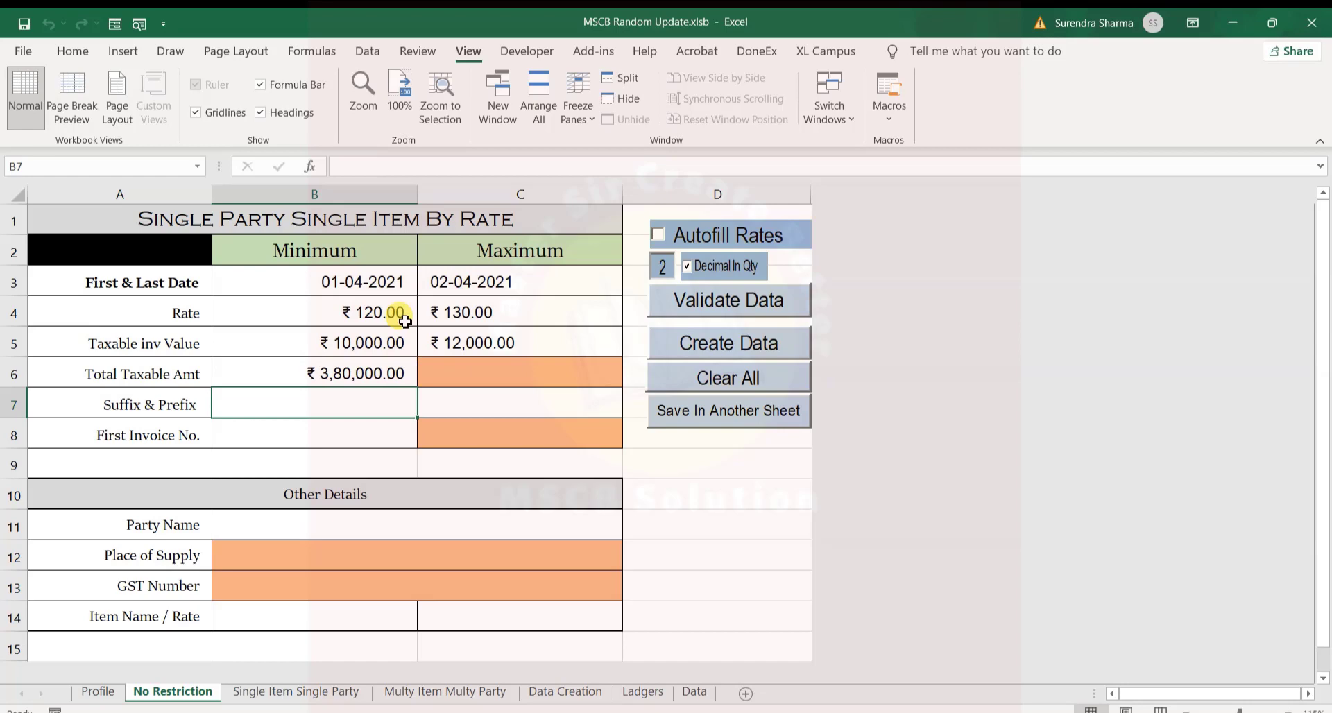
- Enter MSCB/ in cell B7 of the Suffix & Prefix row and 1051 as the First Invoice No
type("S")
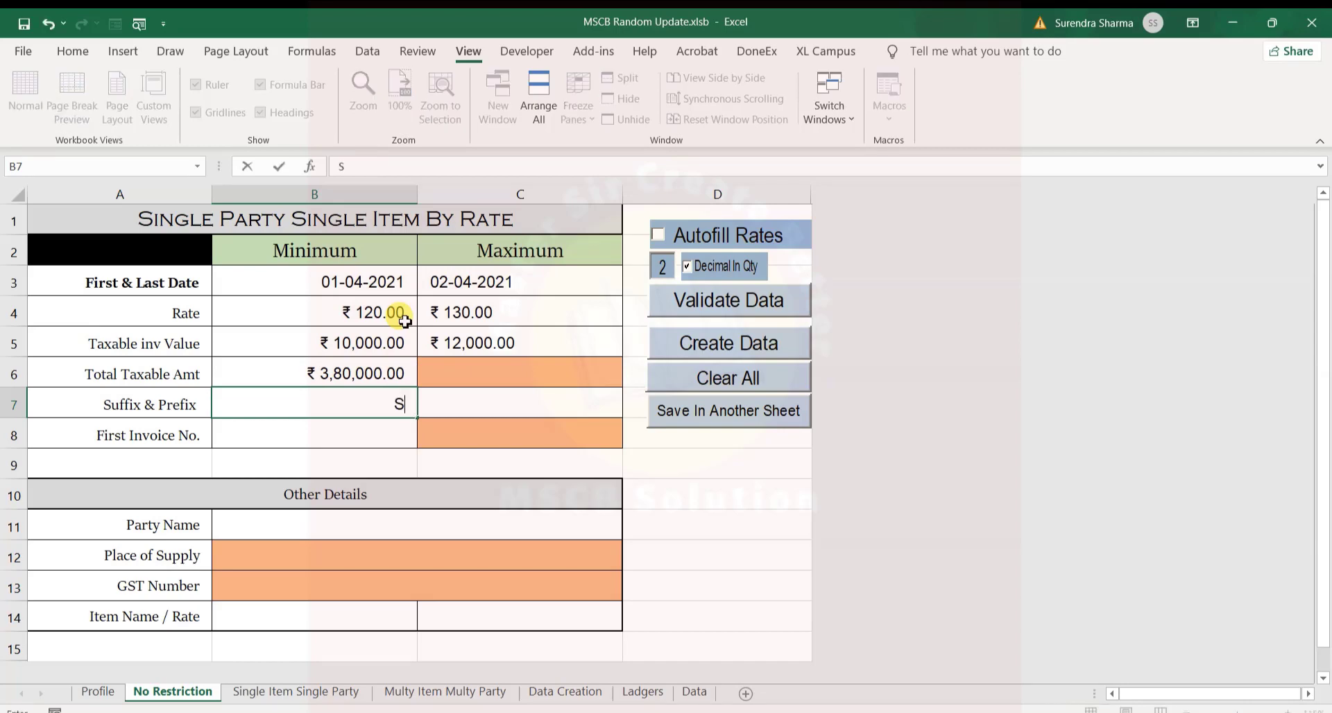
type("MSCB/")
key("Return")
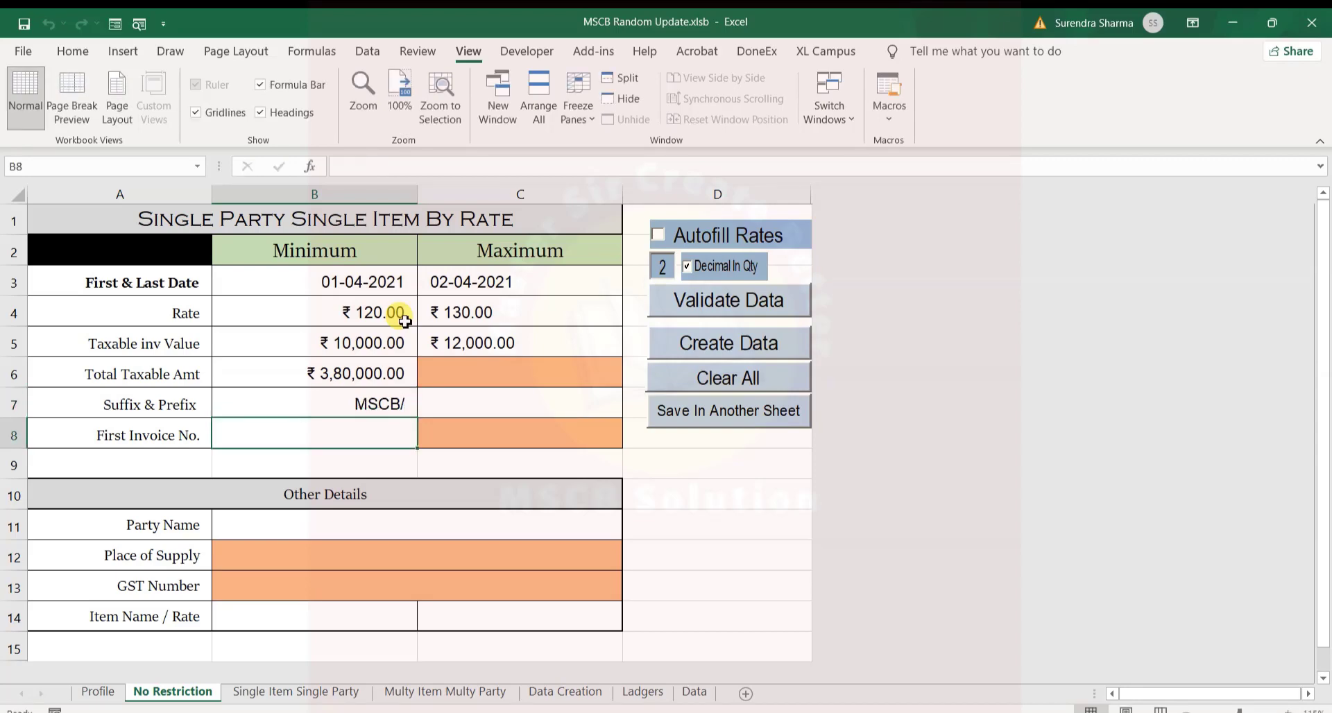
type("1")
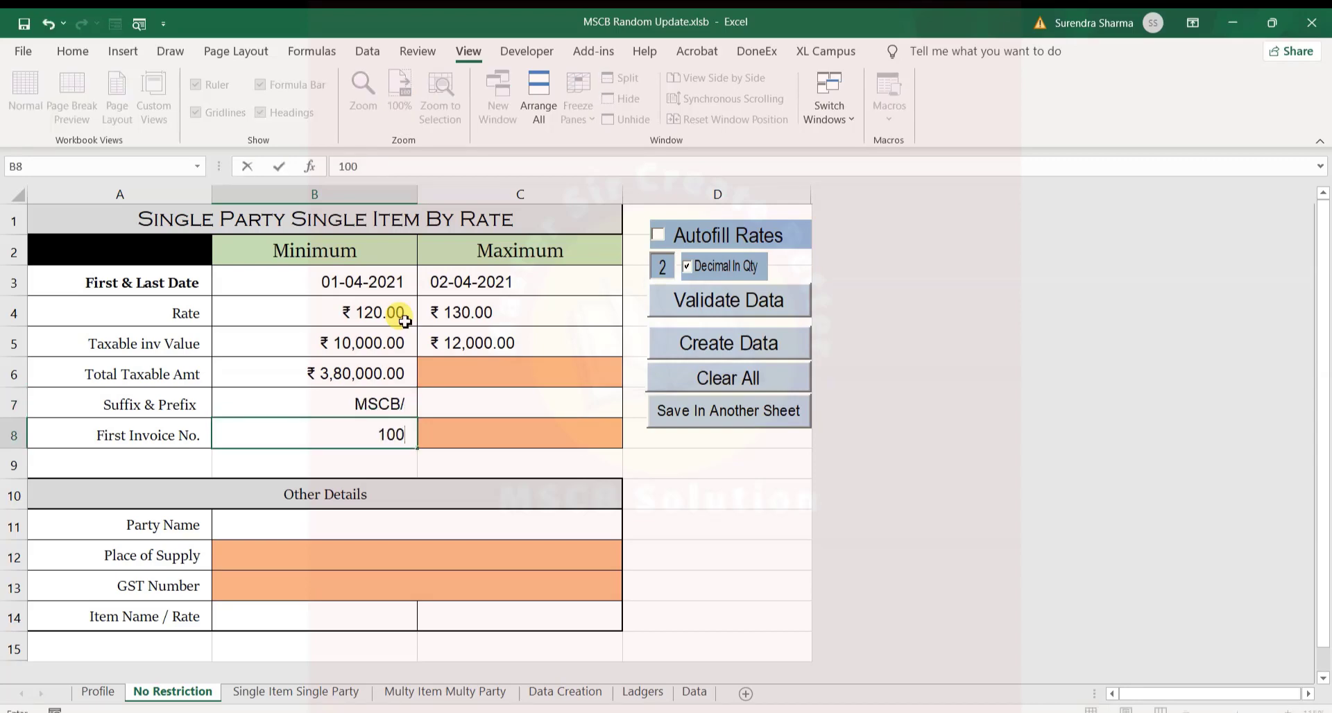
type("051")
key("Return")
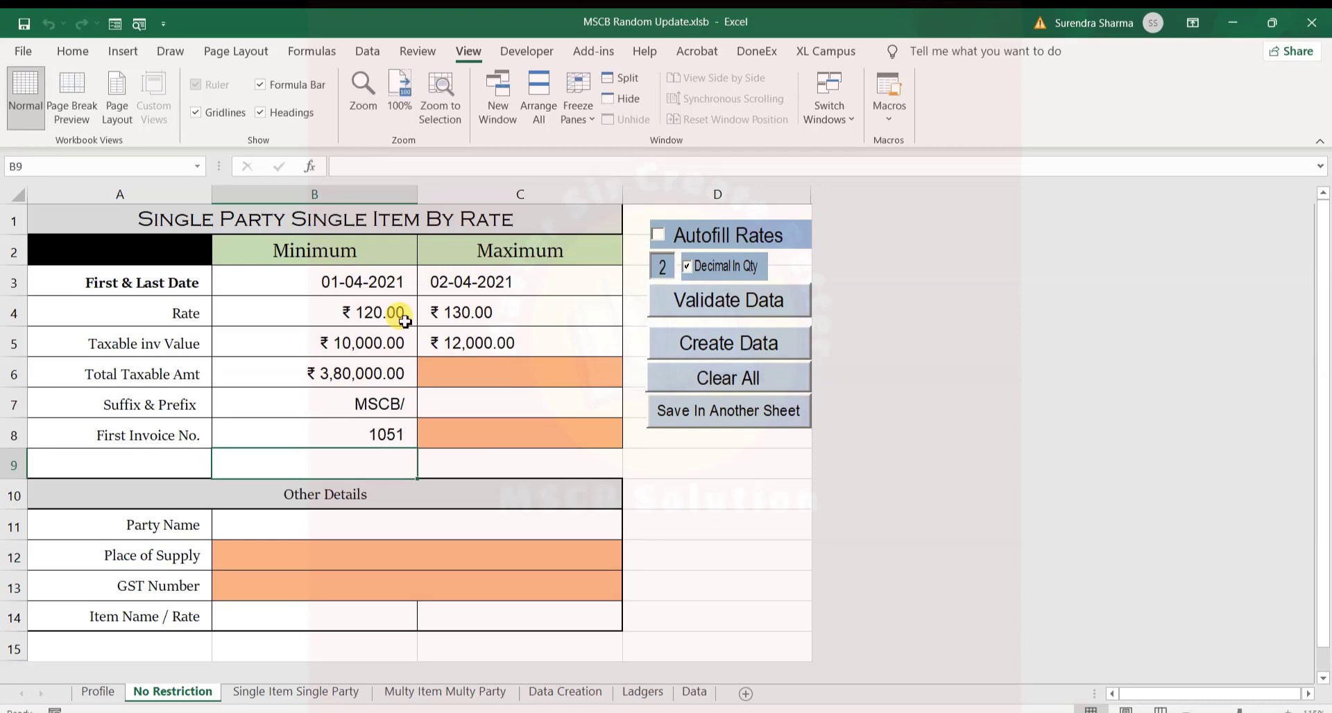
- Choose Cash as the Party Name under Other Details
left_click(273, 519)
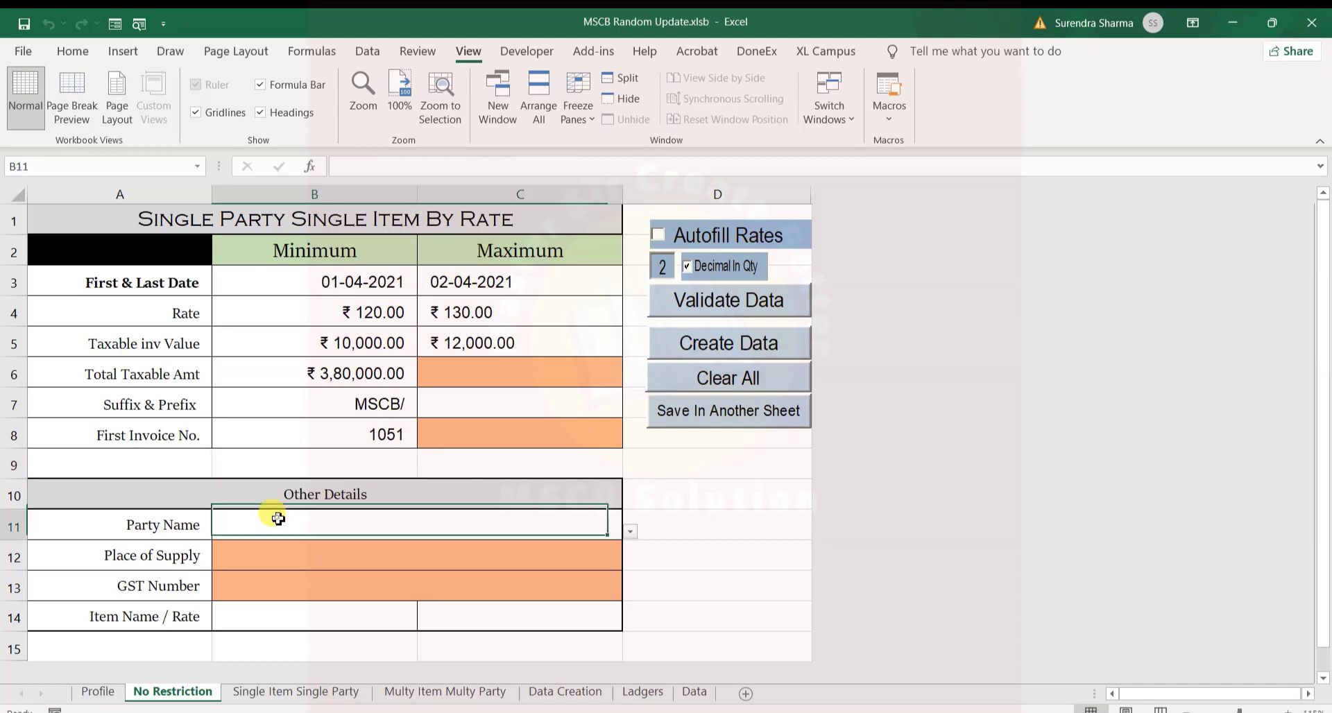
left_click(630, 531)
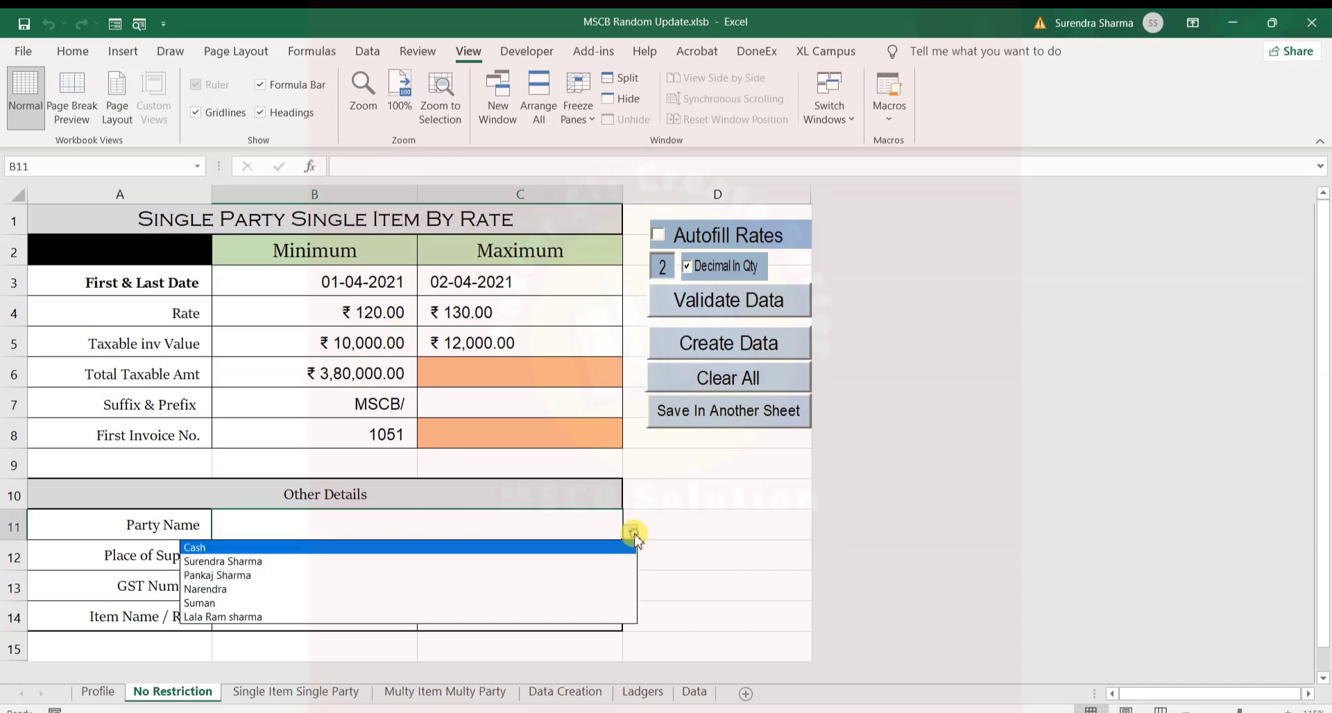
left_click(526, 554)
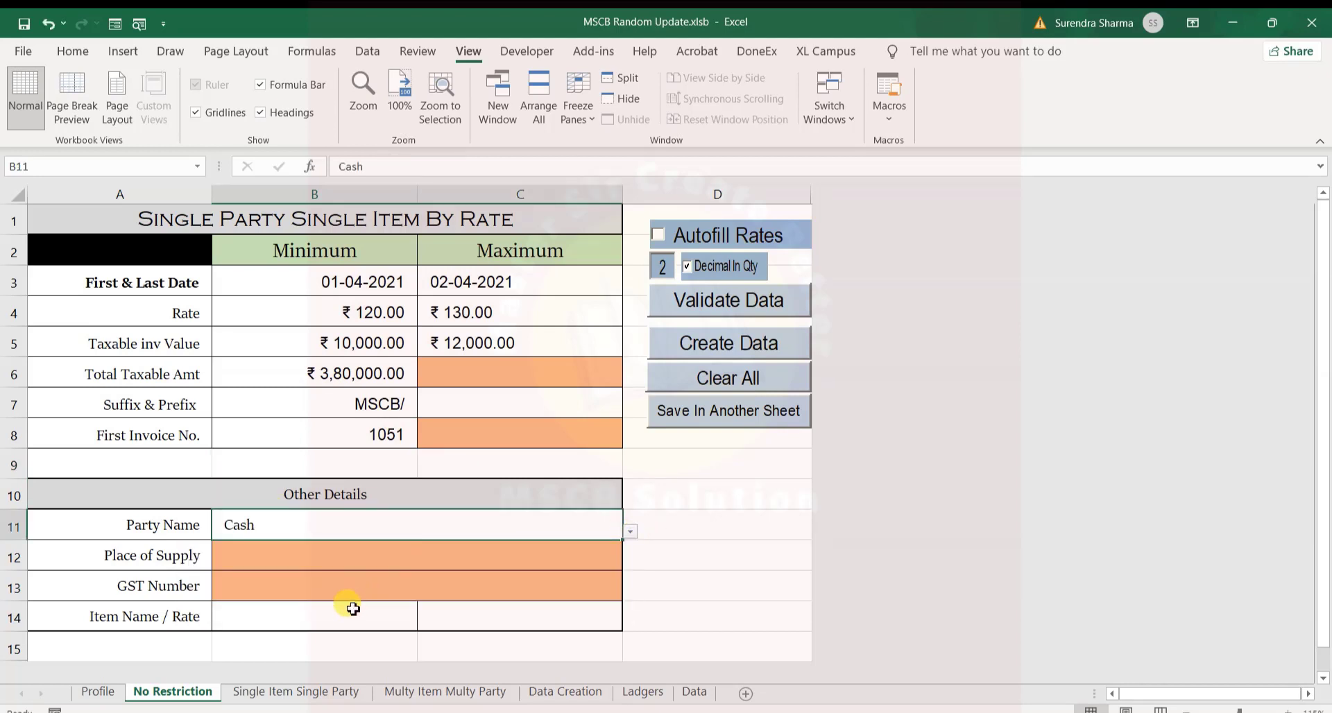
left_click(347, 565)
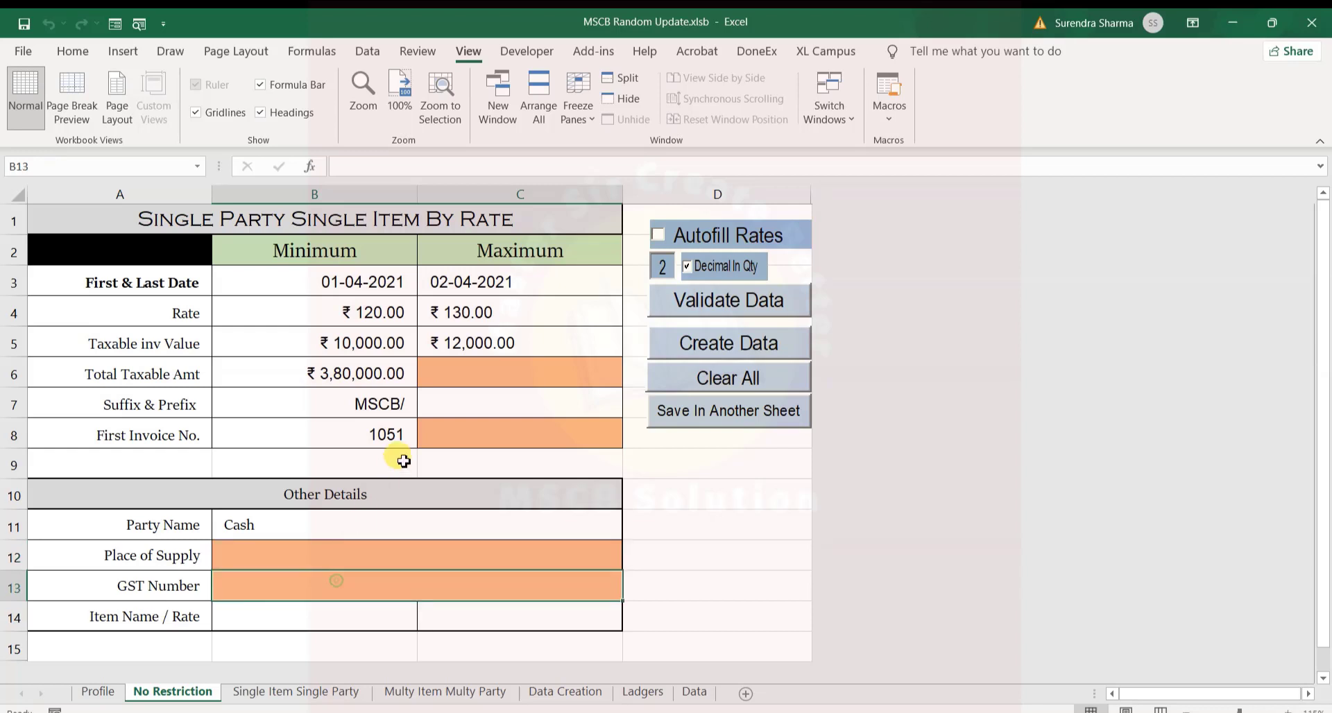
left_click(478, 365)
left_click(471, 435)
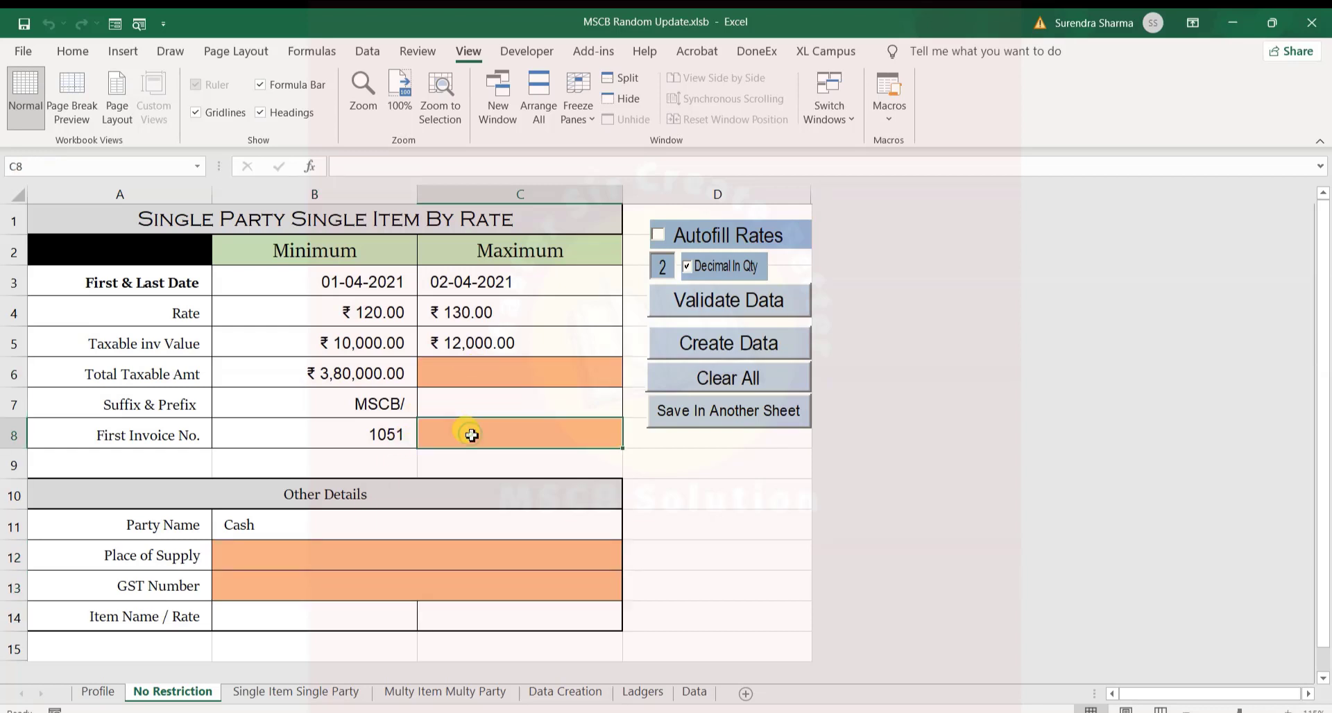
- Choose Item-3 as the Item Name under Other Details
left_click(300, 616)
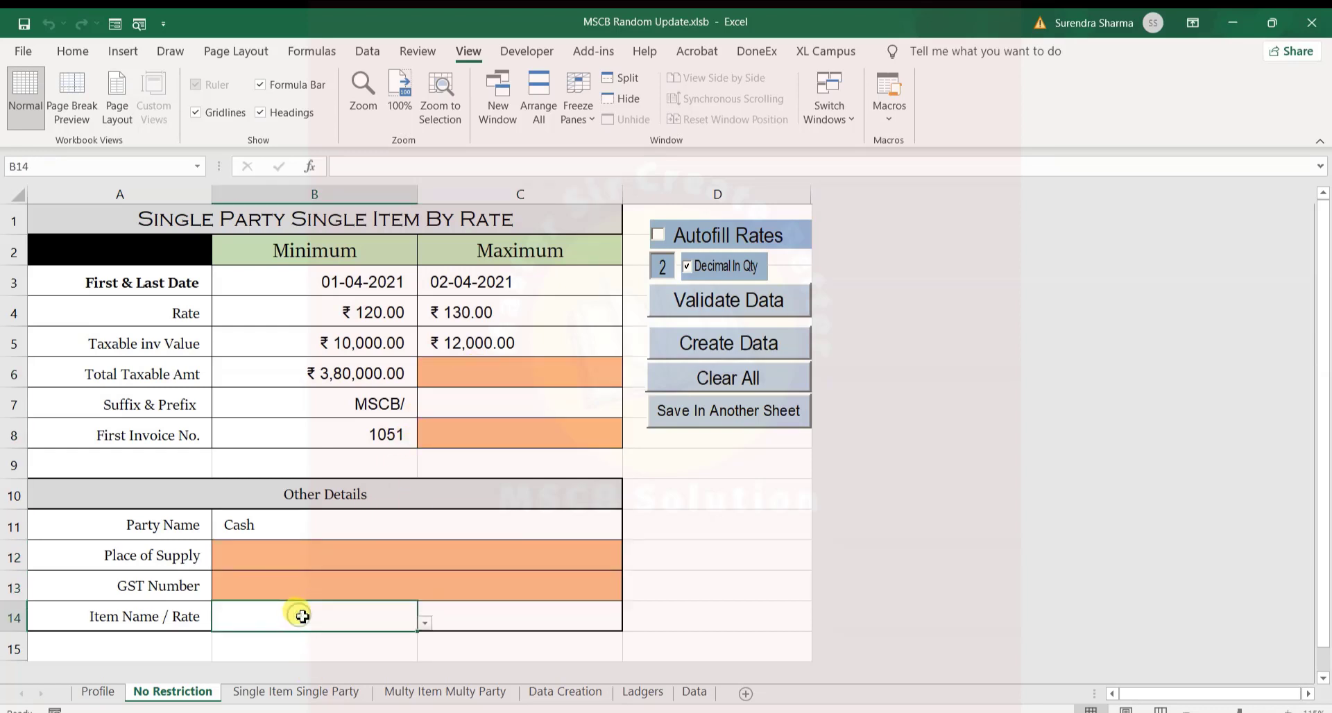
left_click(426, 623)
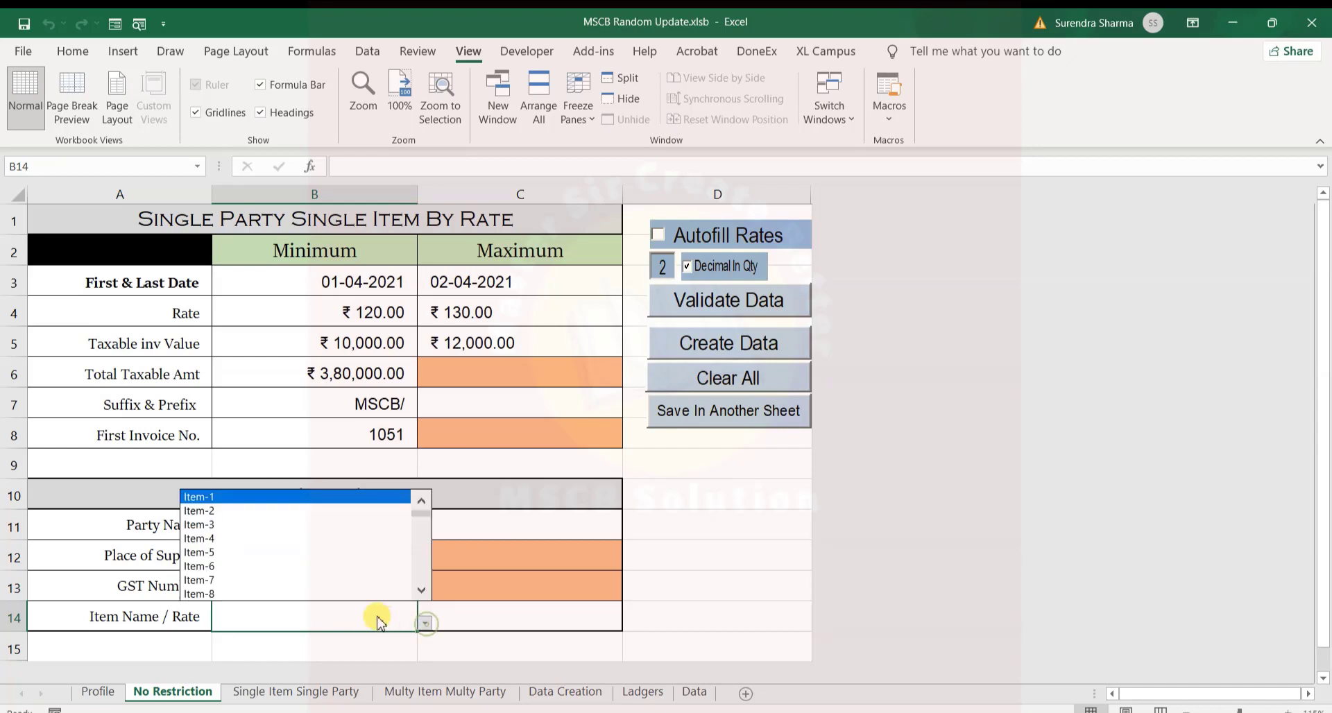
left_click(210, 528)
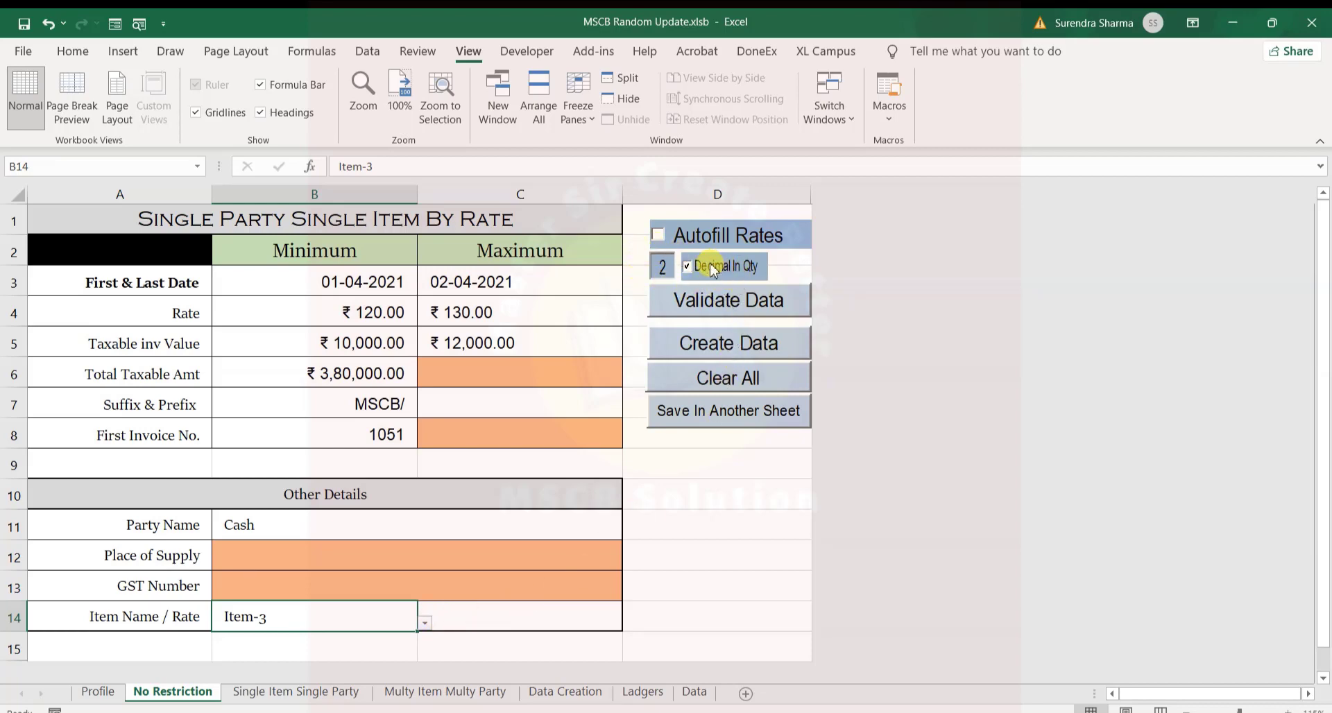
- Turn Decimal In Qty off and back on, and set the number of allowed decimals to 2
left_click(665, 267)
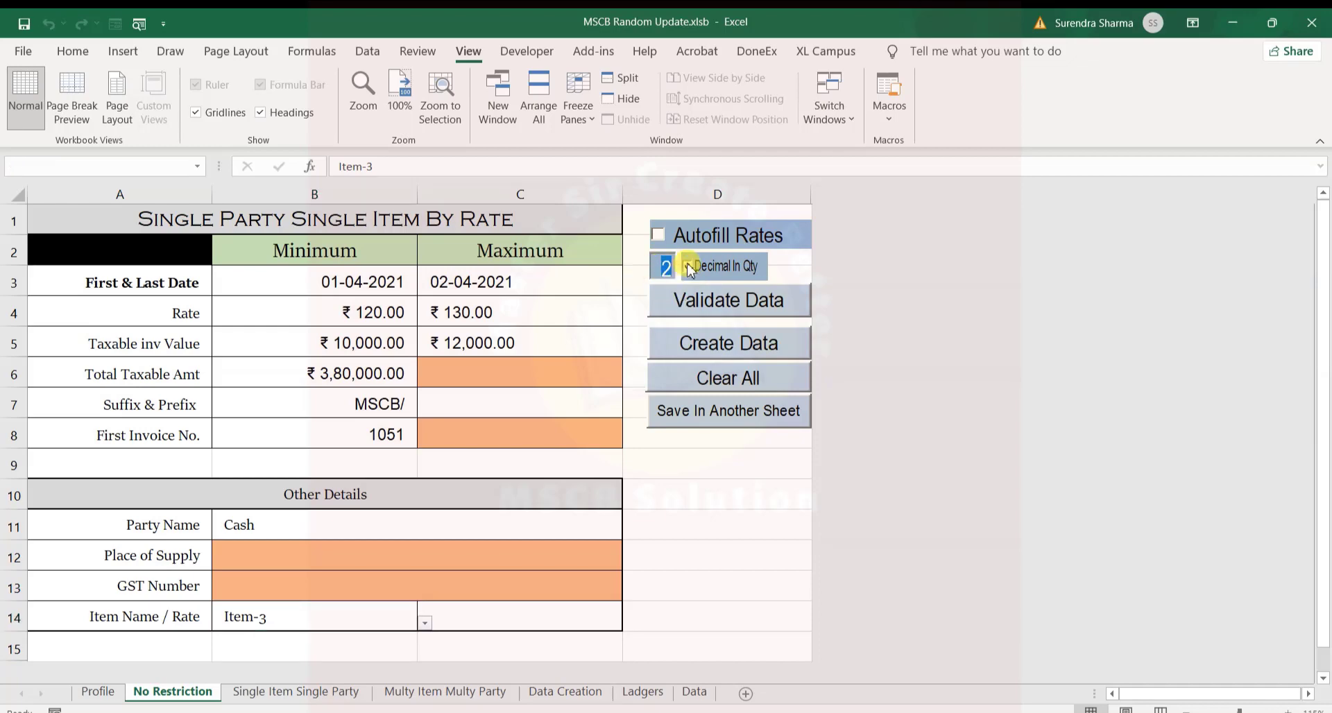
left_click(687, 267)
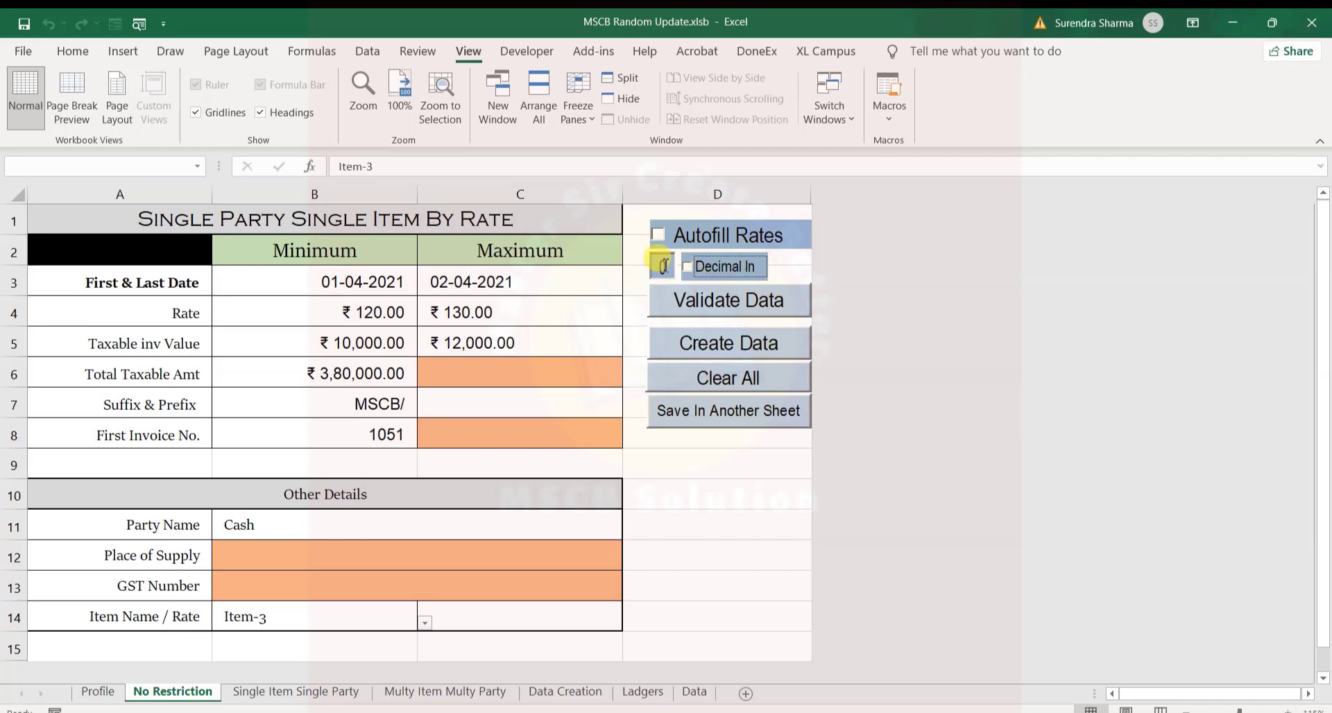
left_click(687, 267)
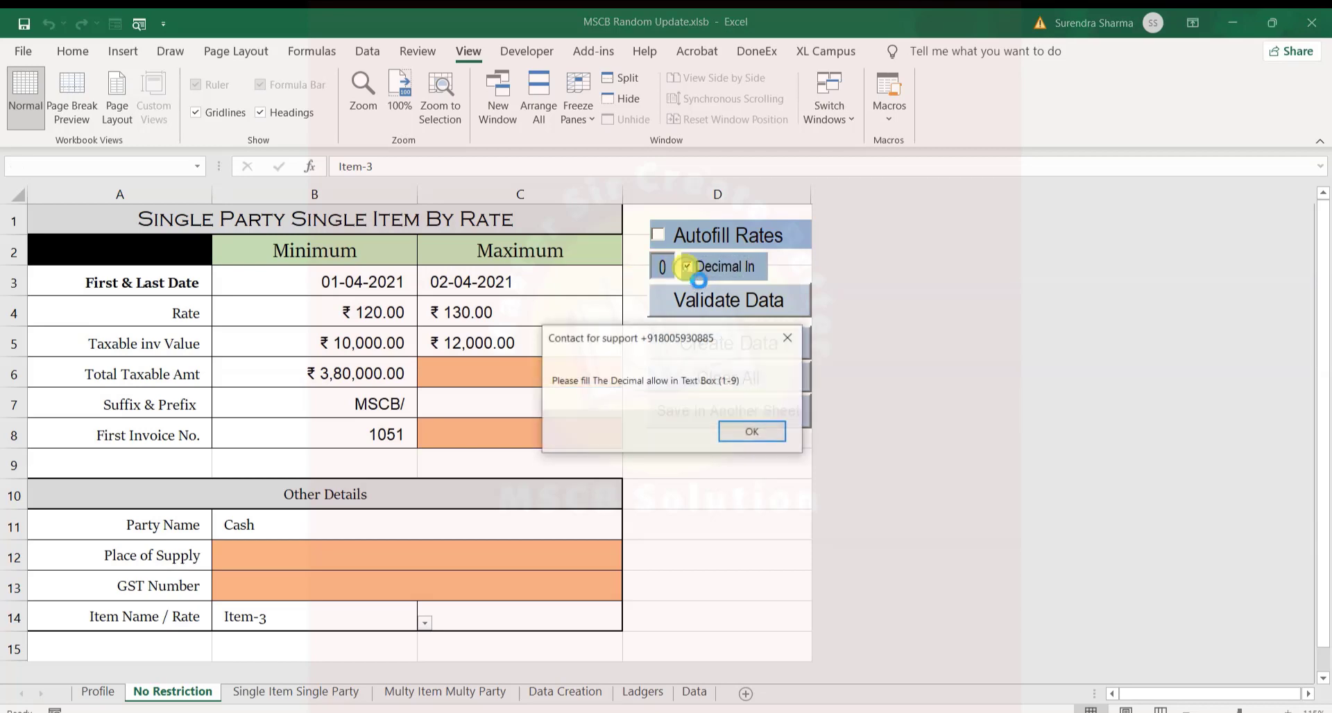
left_click(752, 431)
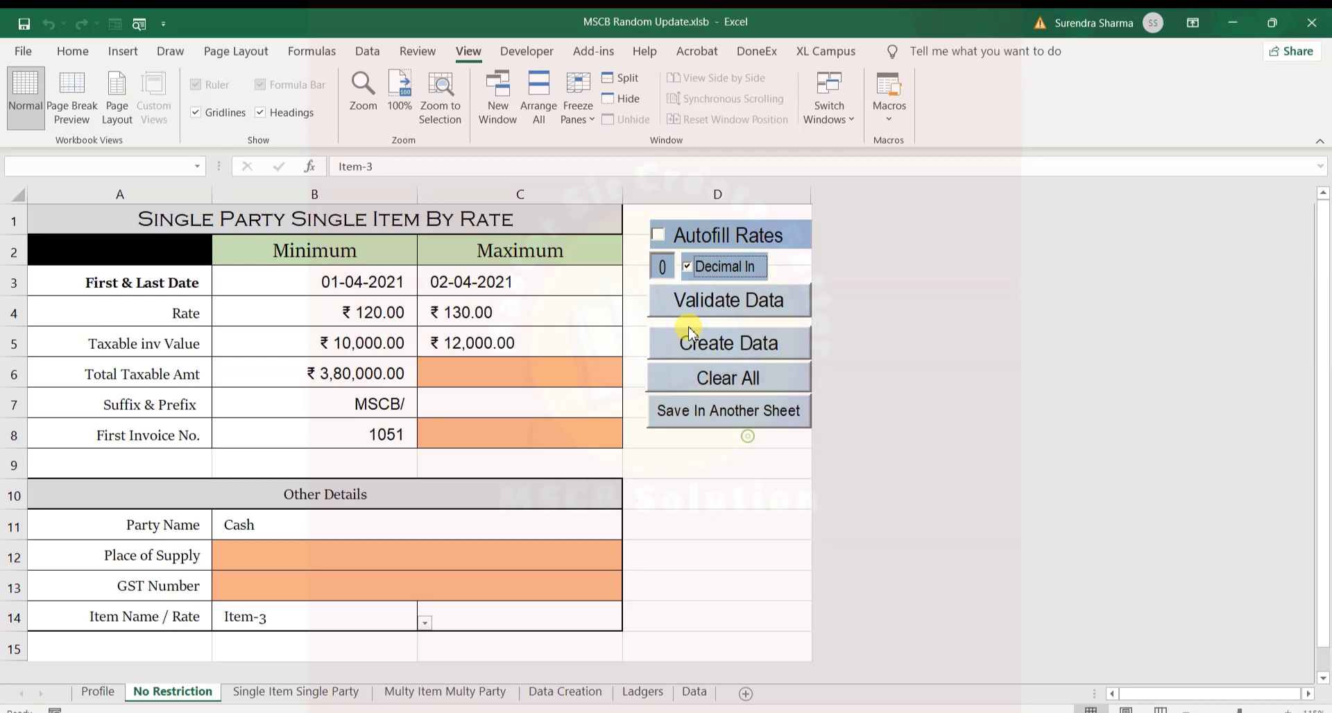
left_click(666, 267)
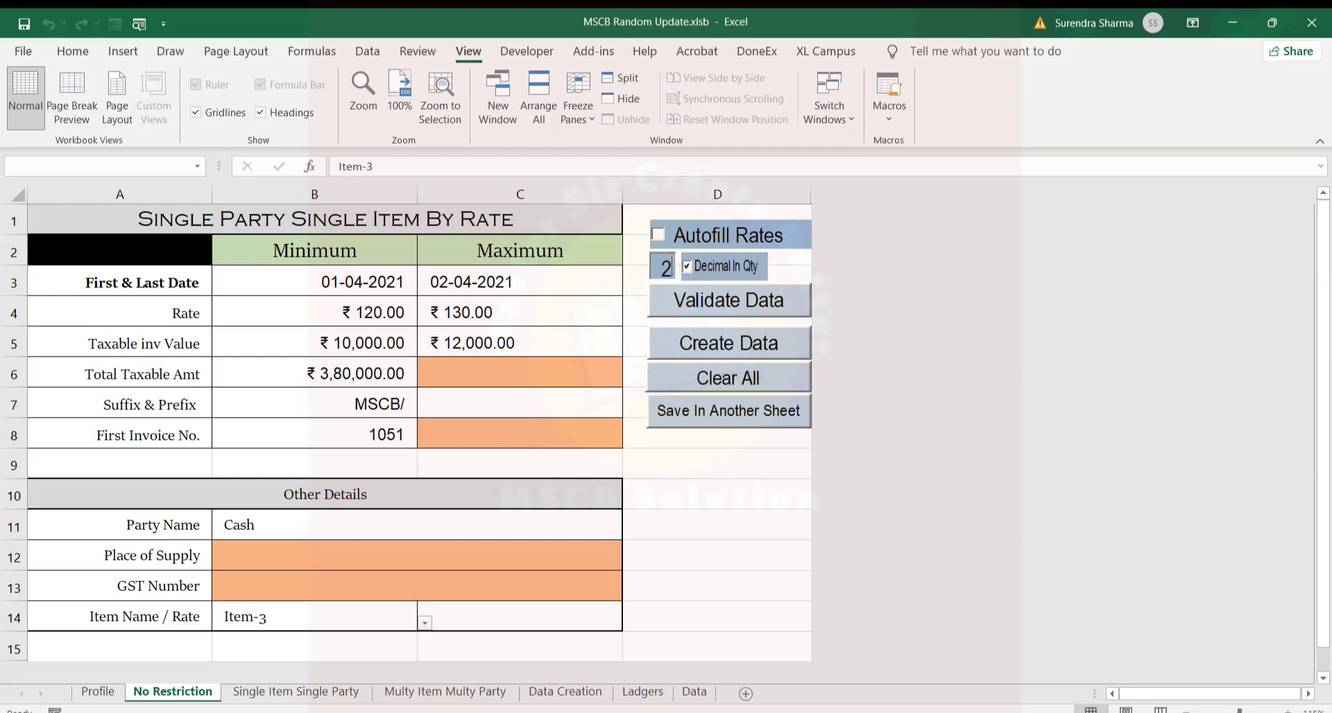
type("2")
left_click(626, 283)
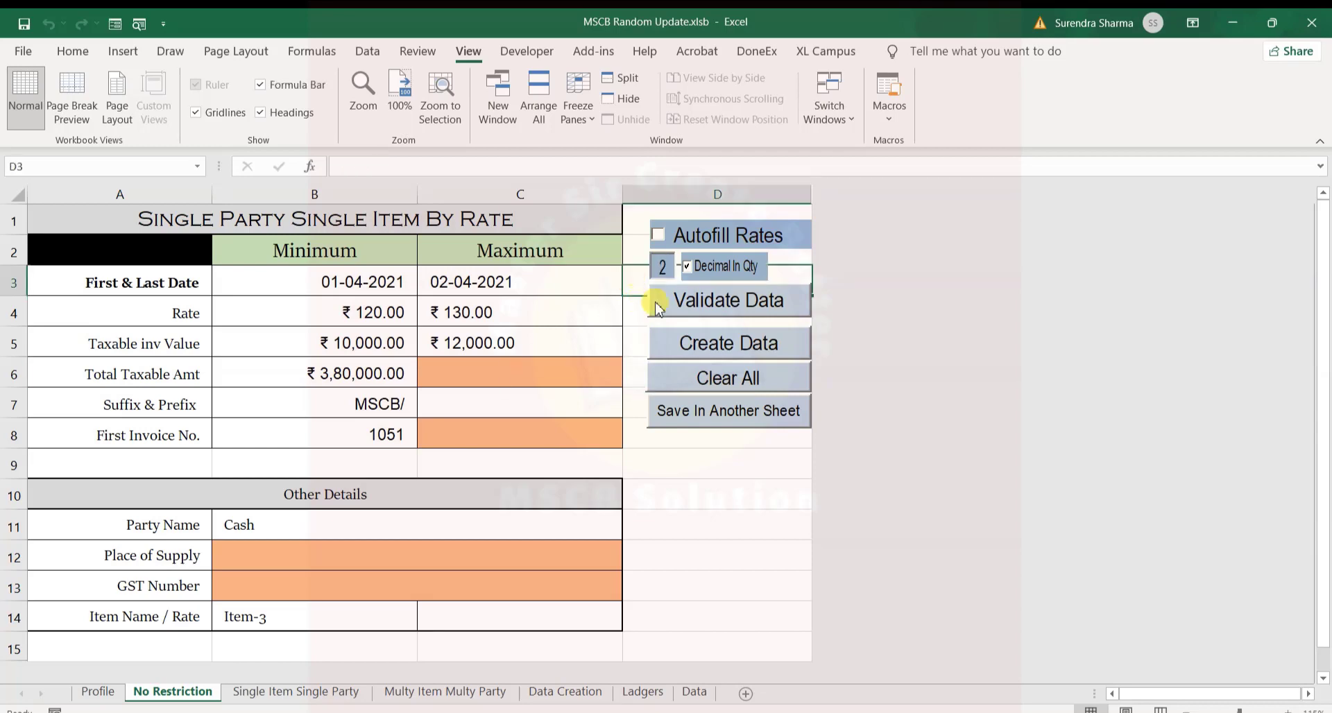
- Validate the entered invoice data, and check the Rate range and the tax rate filled in for the item
left_click(678, 305)
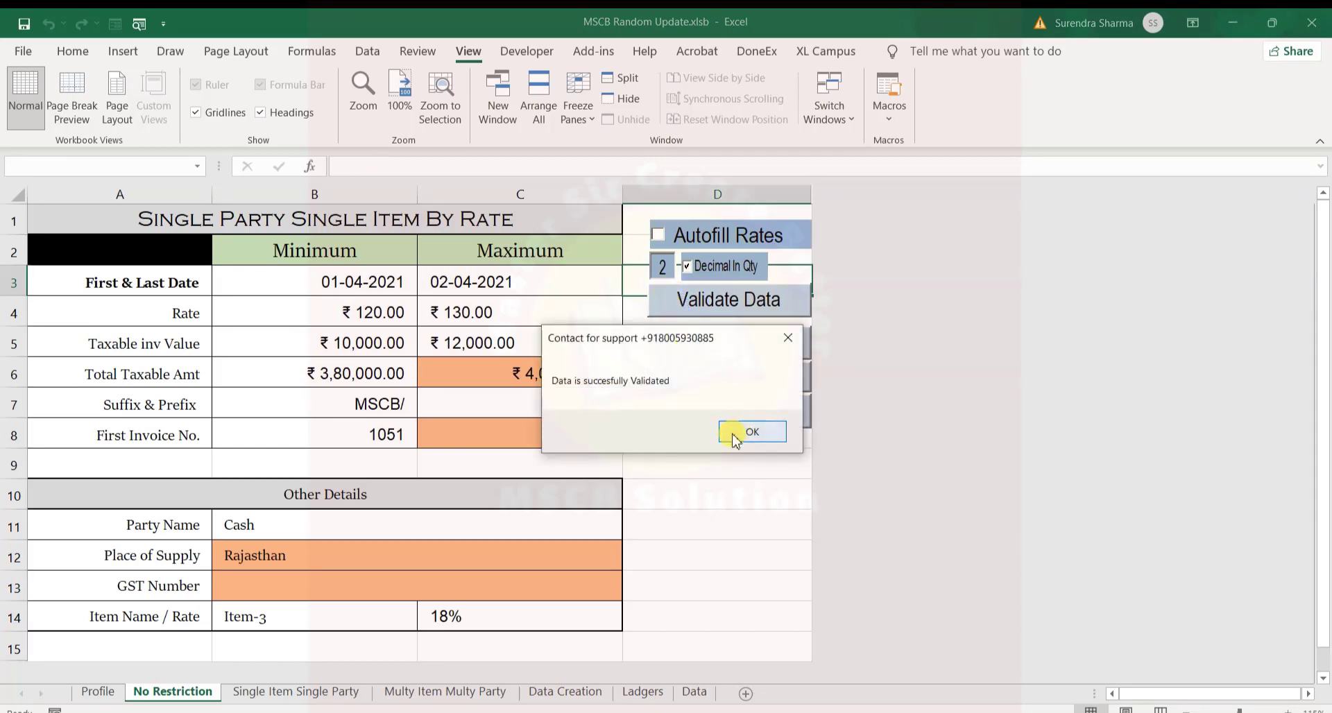
left_click(736, 434)
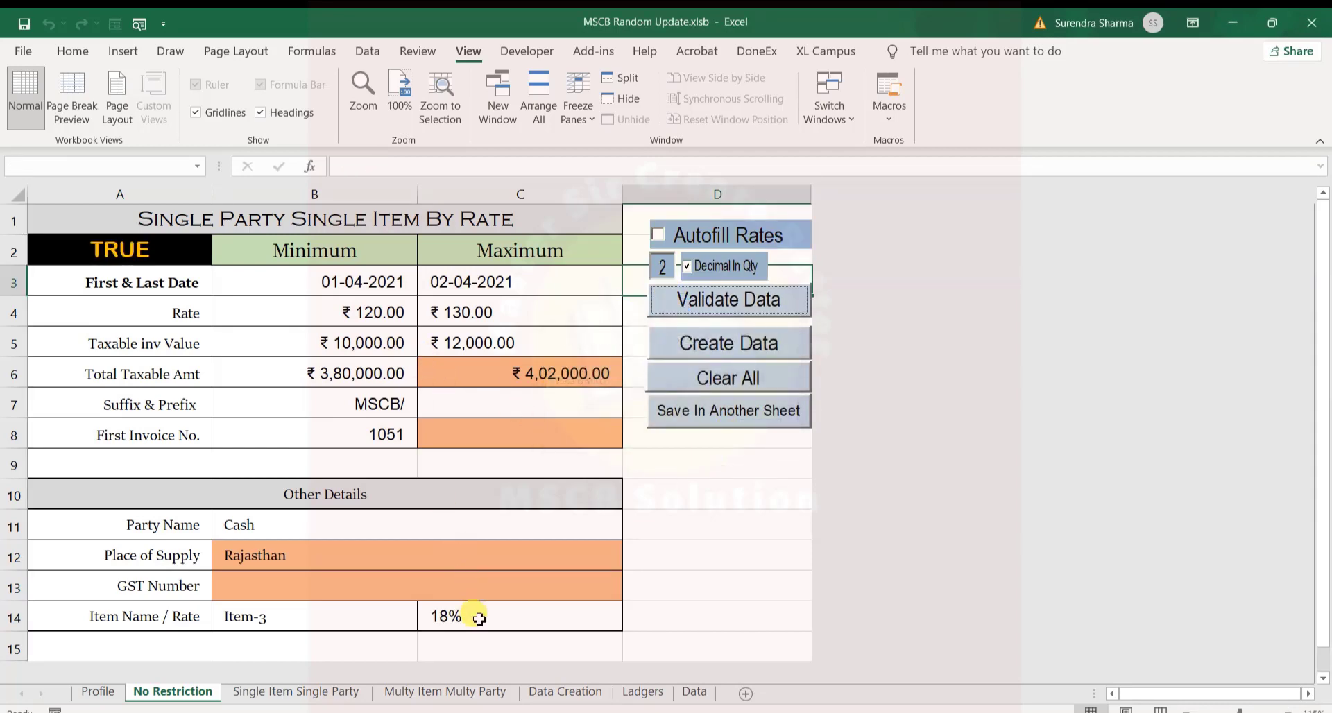
left_click_drag(371, 314, 457, 309)
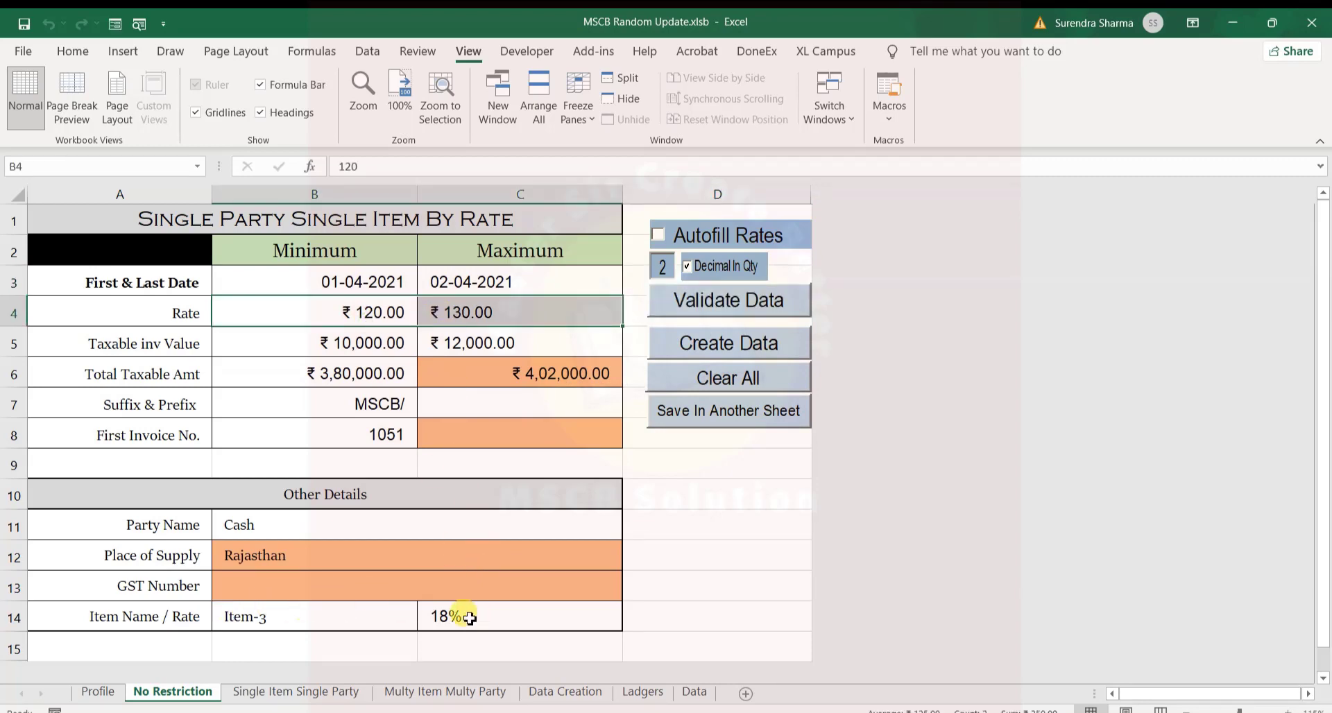
left_click(511, 620)
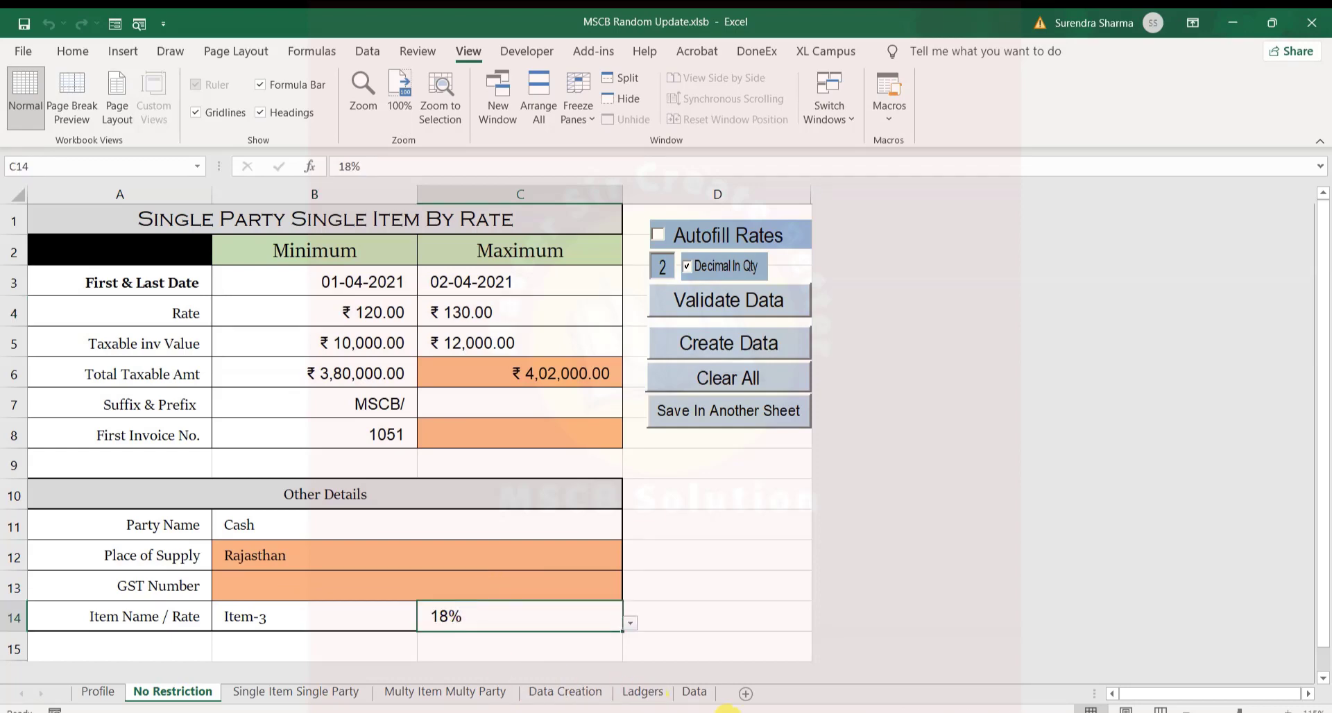
- Examine the item names, tax rates, minimum and maximum rates, and the party details on the Ladgers sheet
left_click(643, 692)
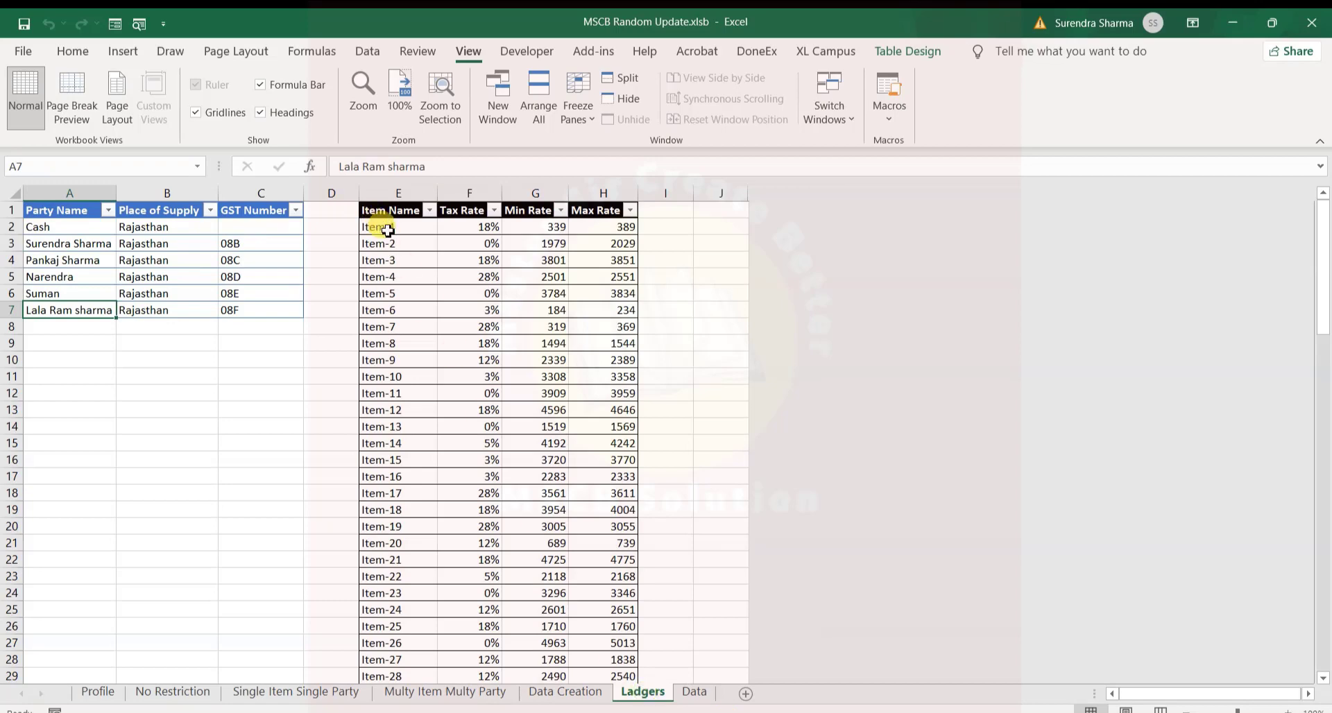
left_click_drag(381, 226, 401, 463)
left_click_drag(474, 228, 475, 491)
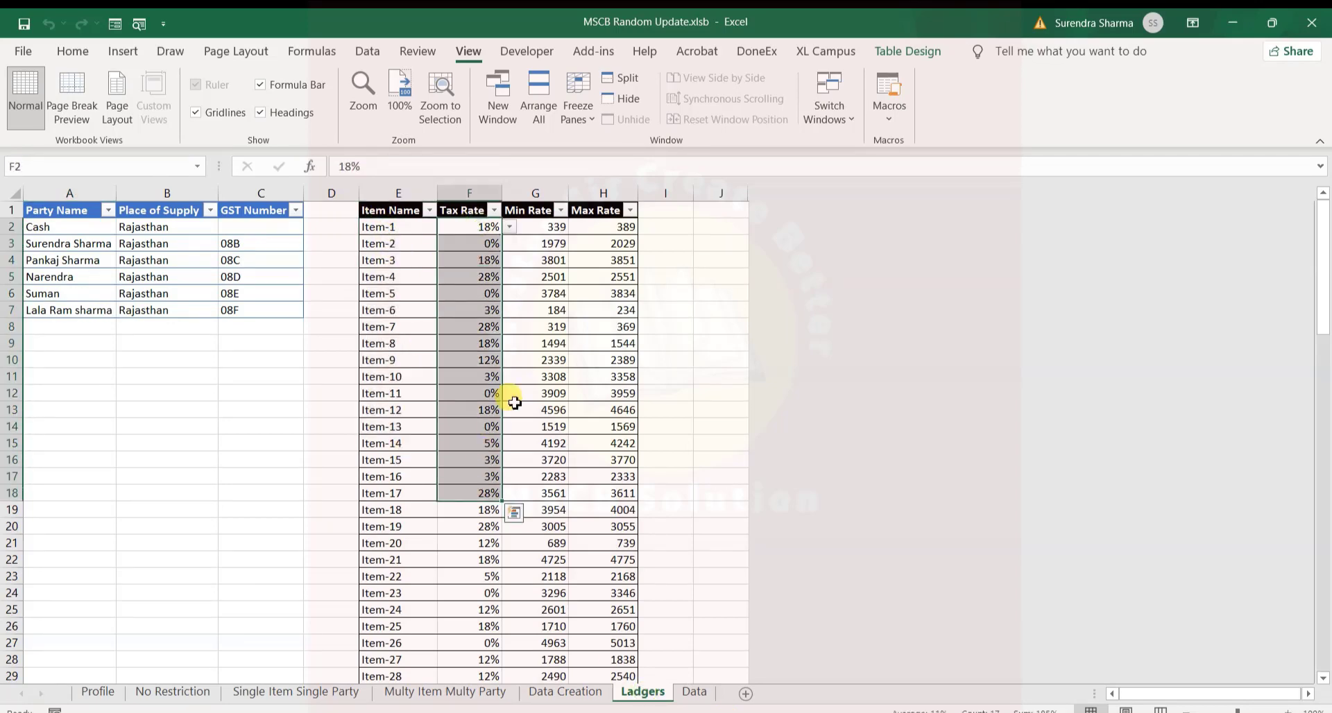
left_click_drag(545, 279, 547, 477)
left_click_drag(596, 312, 595, 458)
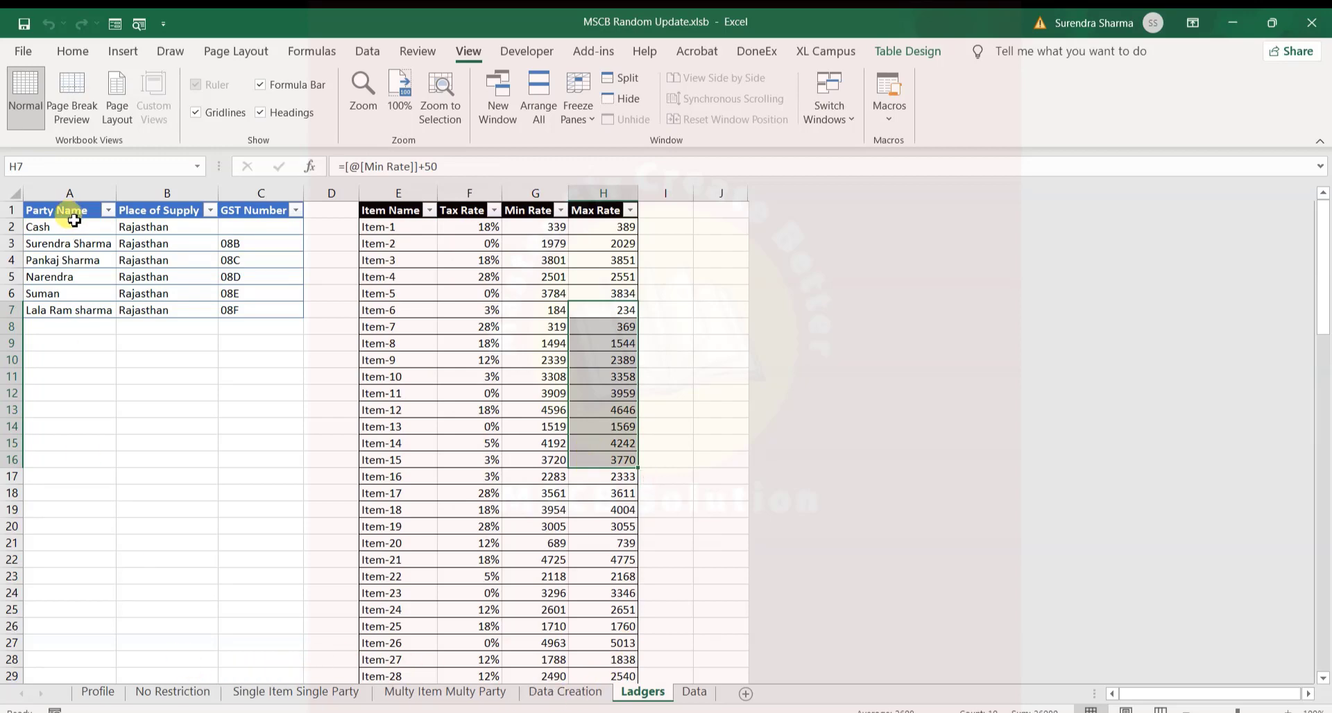
left_click_drag(75, 220, 66, 310)
left_click_drag(142, 226, 145, 310)
left_click_drag(243, 227, 258, 328)
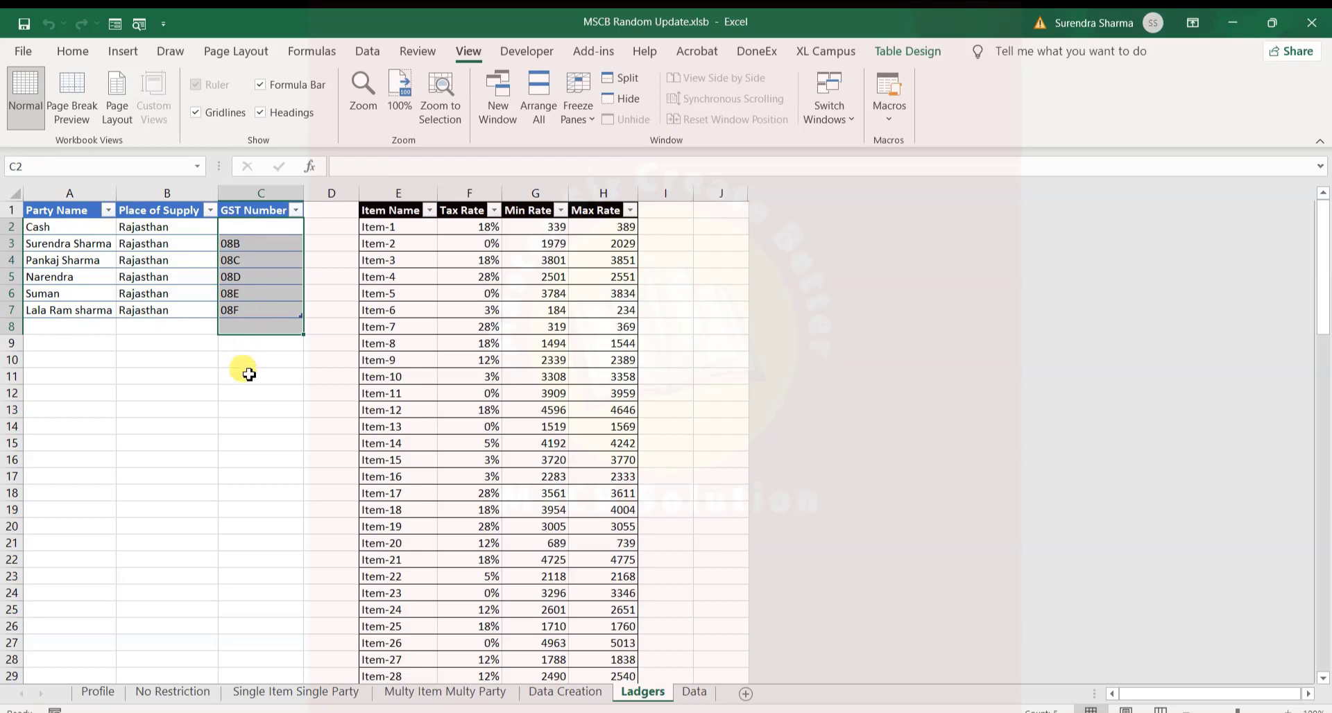
- Return to the No Restriction sheet and validate its data again
left_click(191, 696)
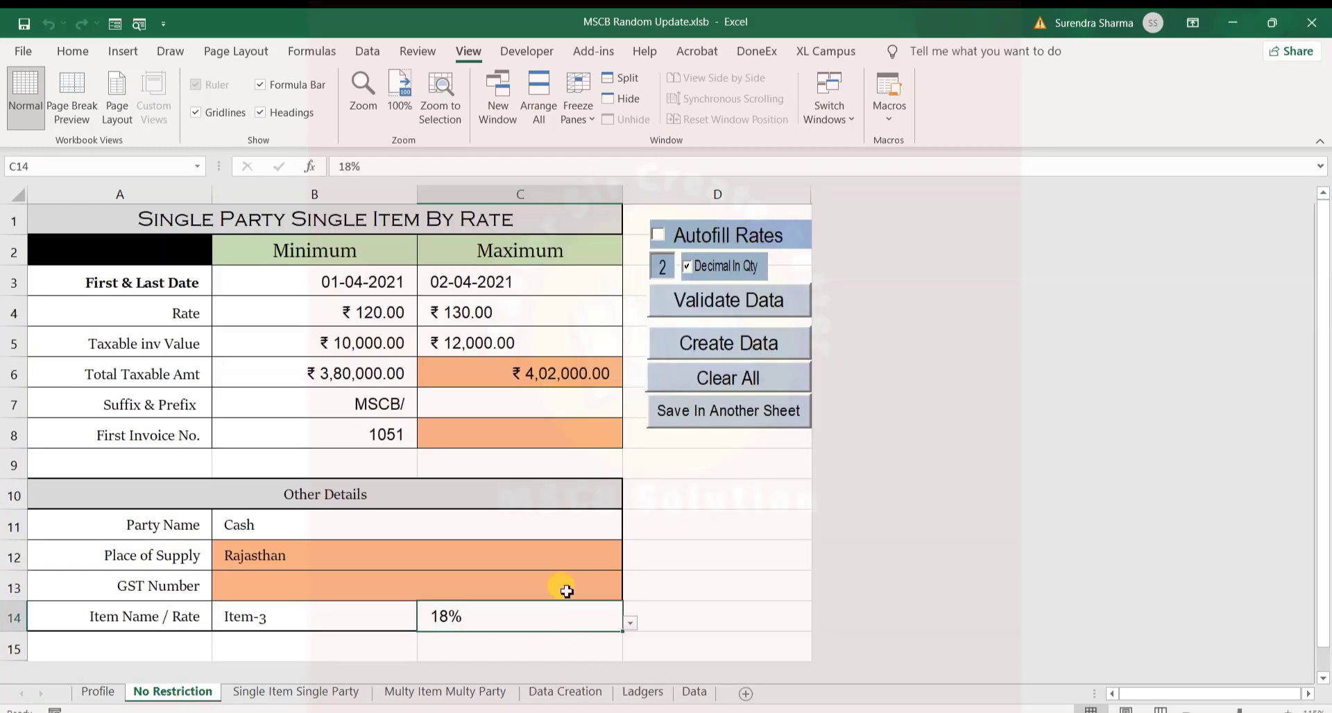
left_click(711, 305)
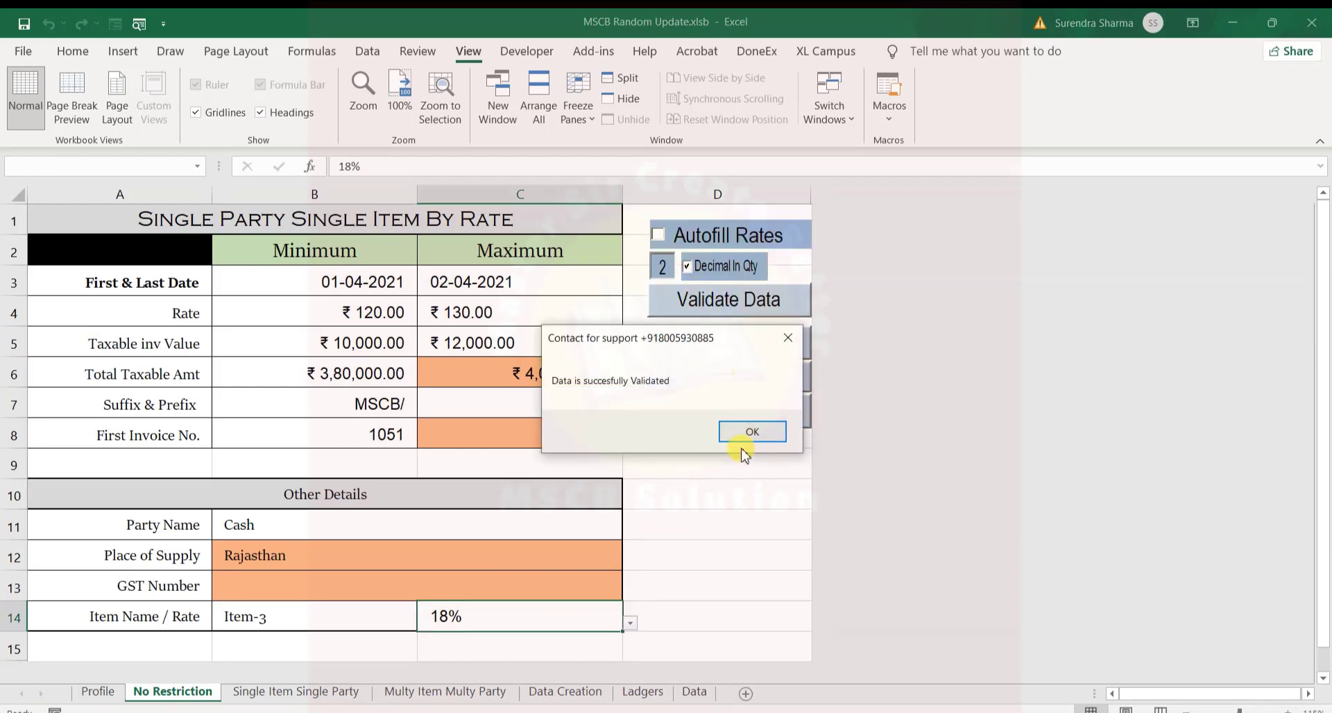
left_click(741, 433)
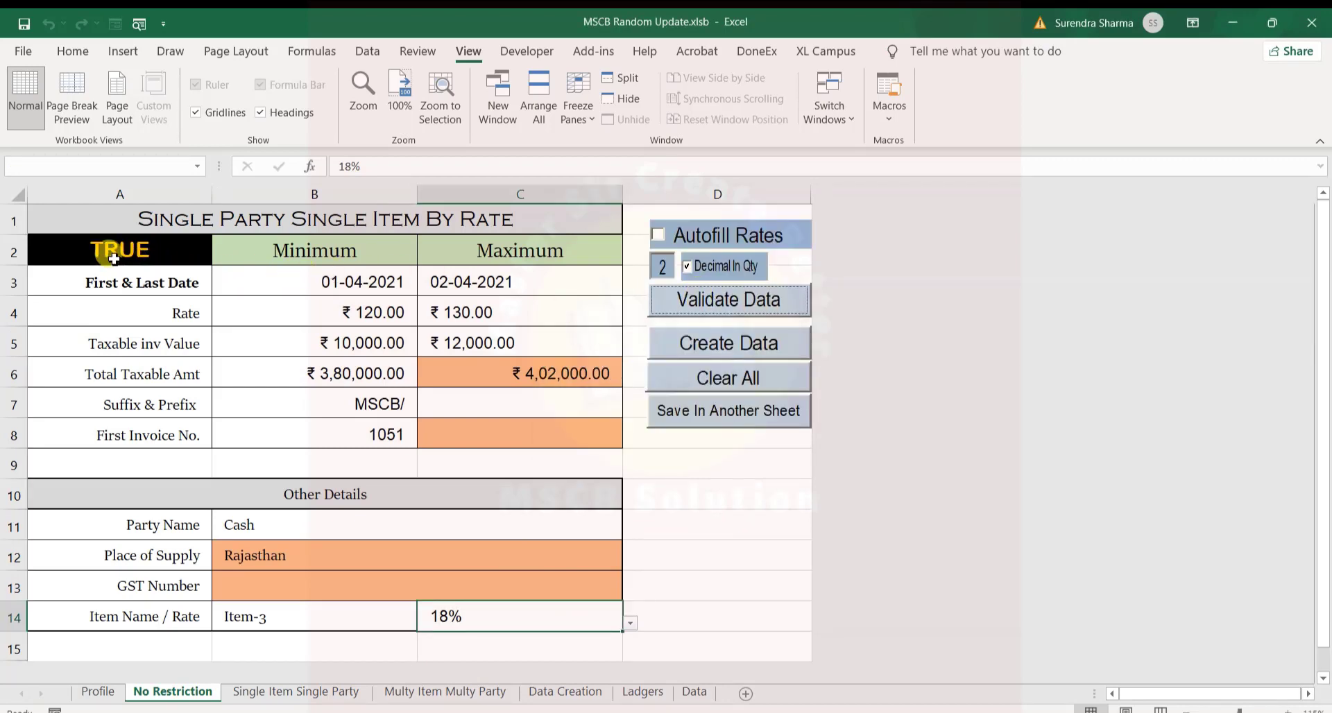
- Create the random invoice data from the validated settings and dismiss its summary messages
left_click(735, 351)
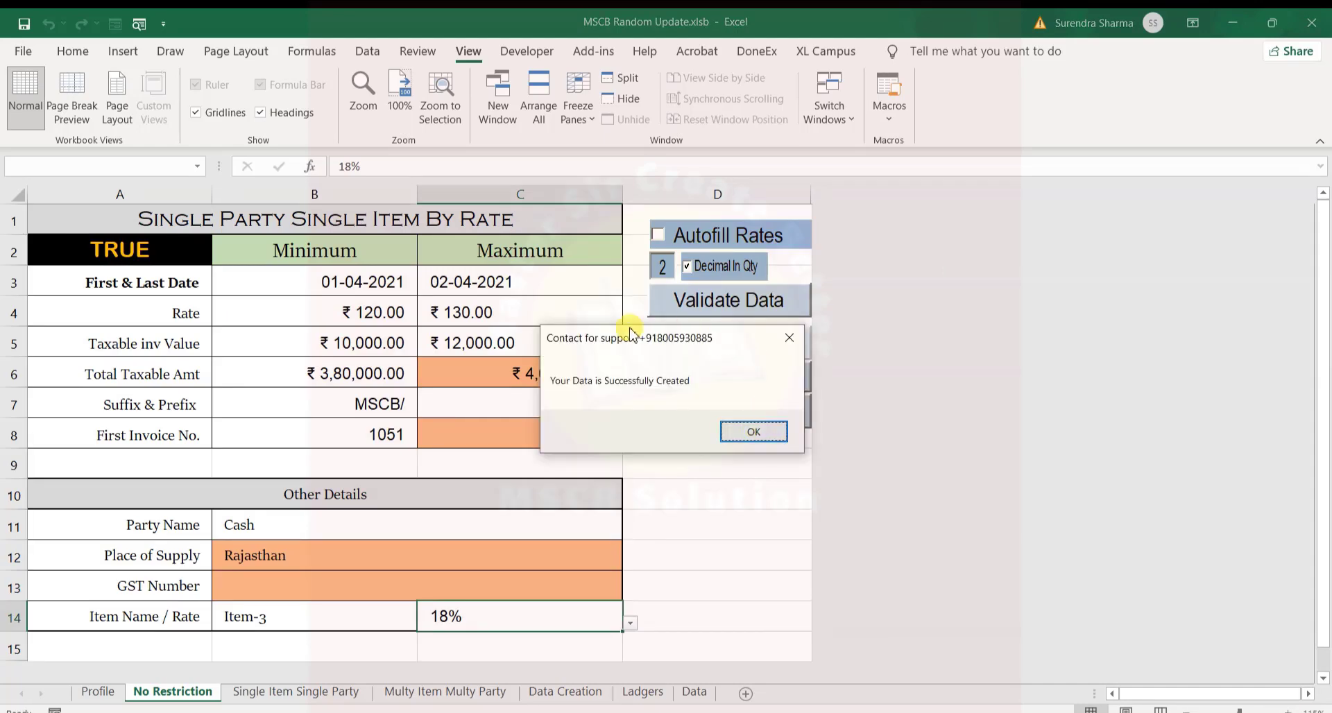
left_click(744, 435)
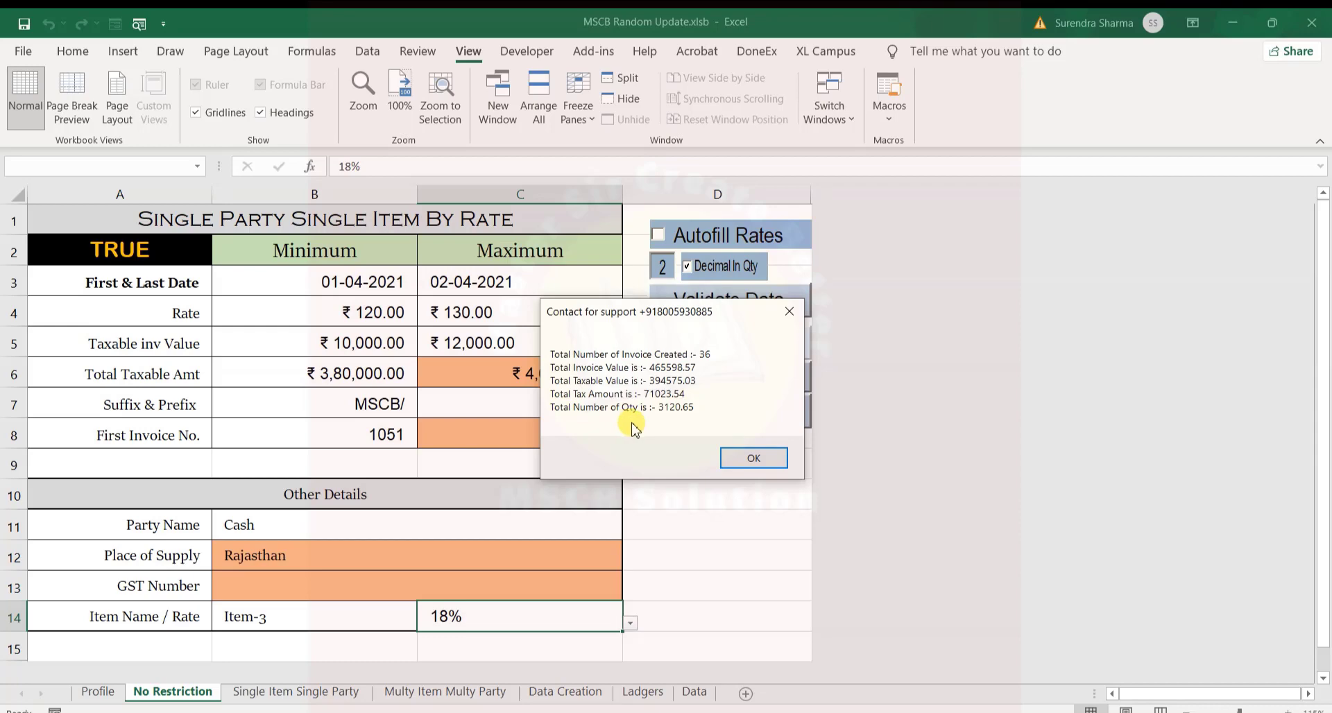
left_click(738, 459)
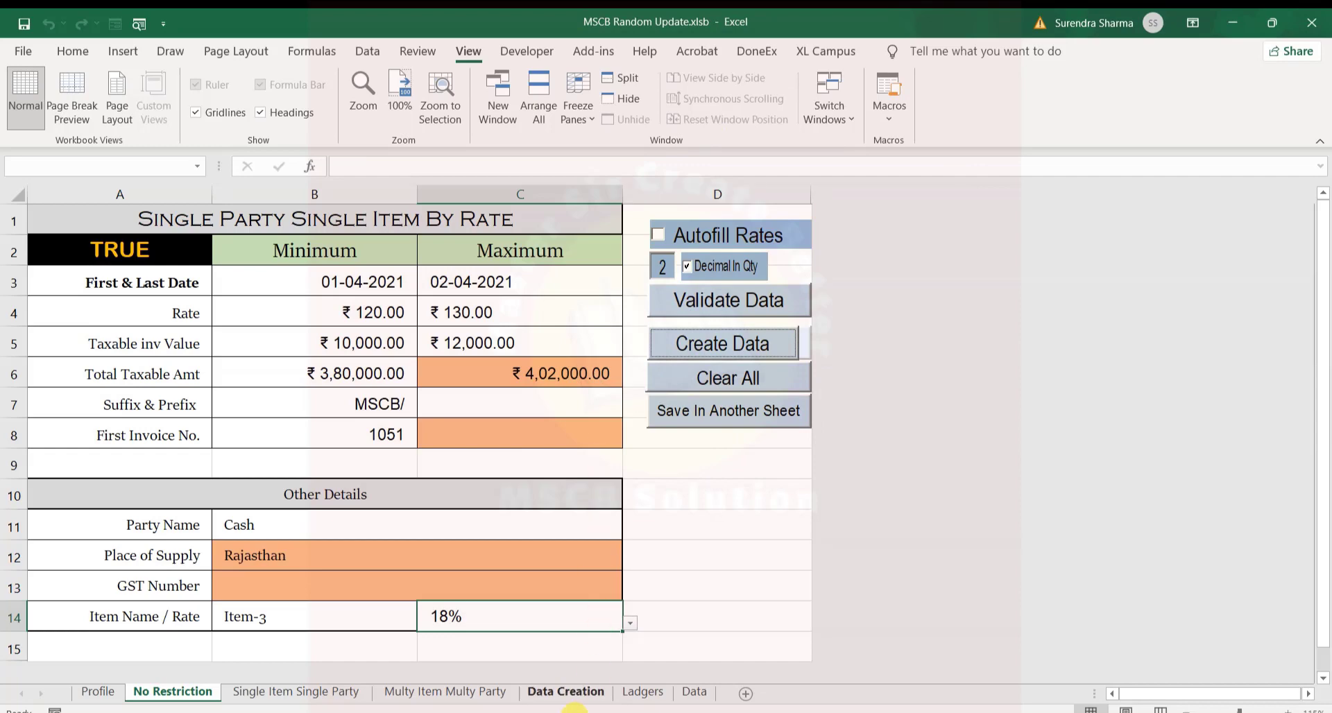
- Review the Qty, Rate and Taxable Value columns of the generated invoices on the Data Creation sheet
left_click(564, 691)
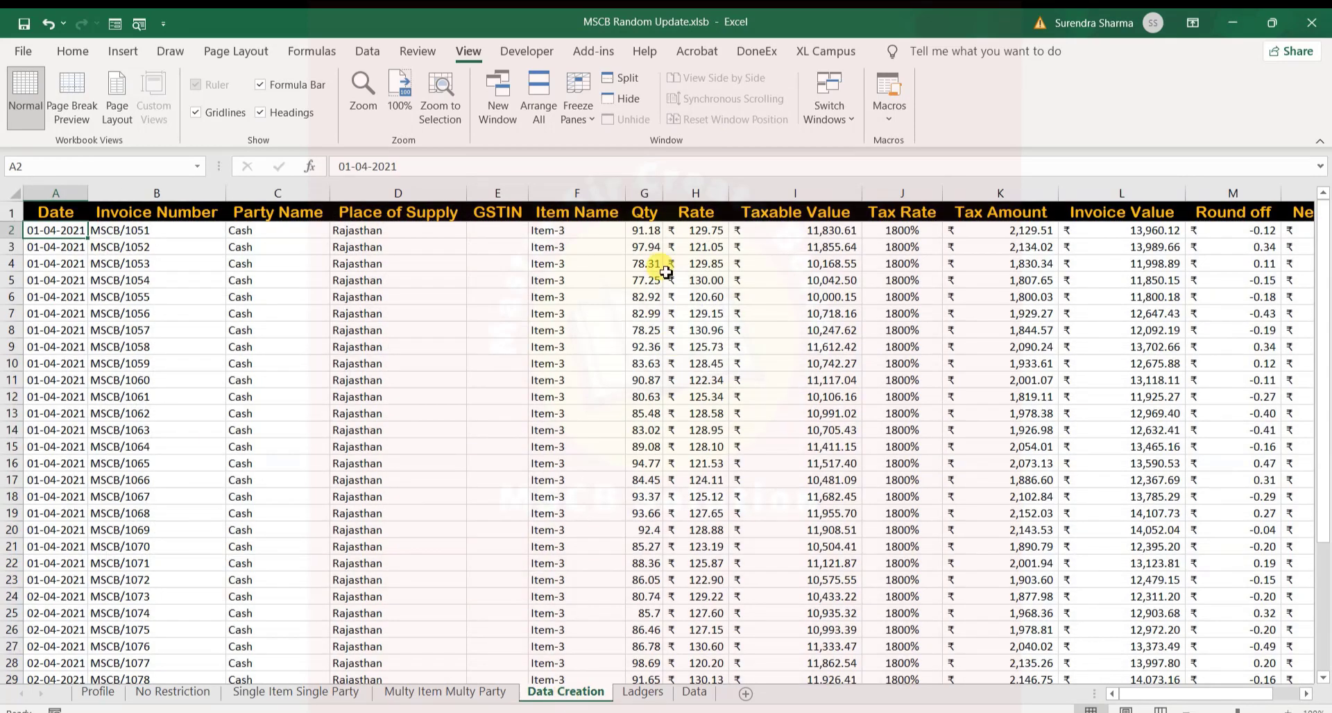
left_click_drag(645, 230, 646, 649)
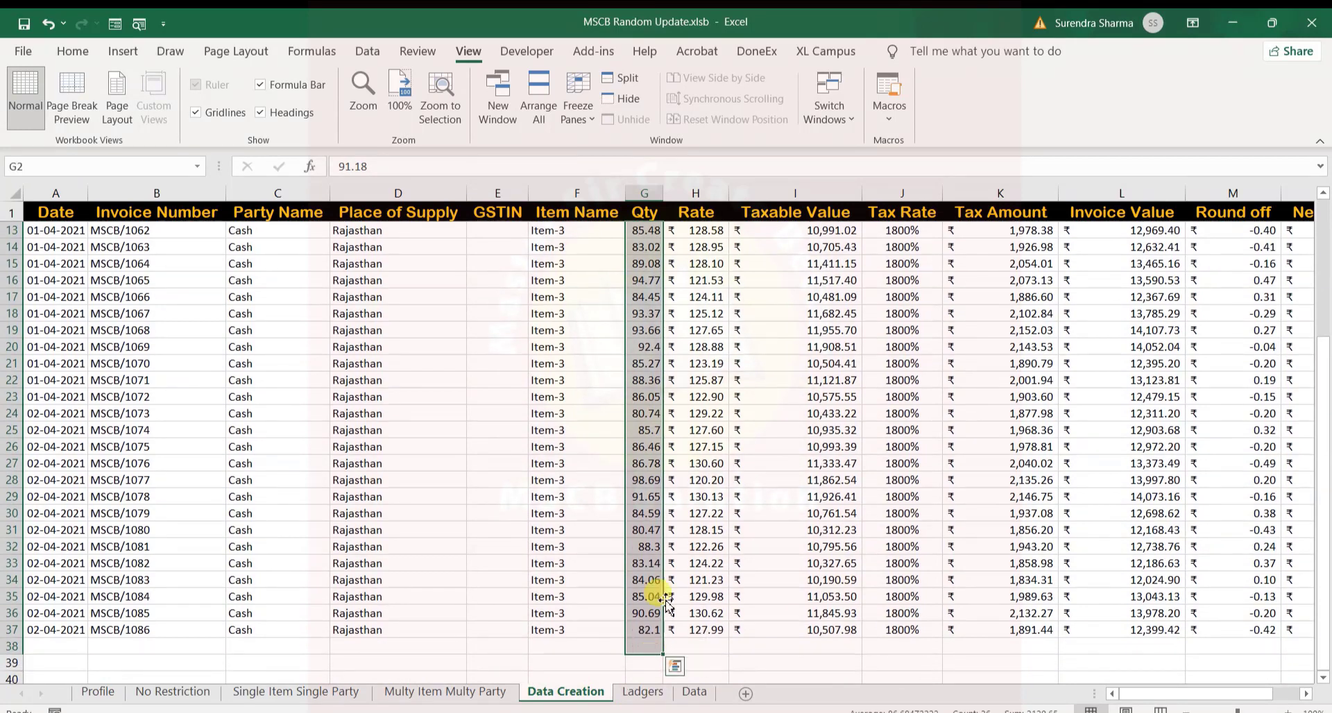
left_click(706, 395)
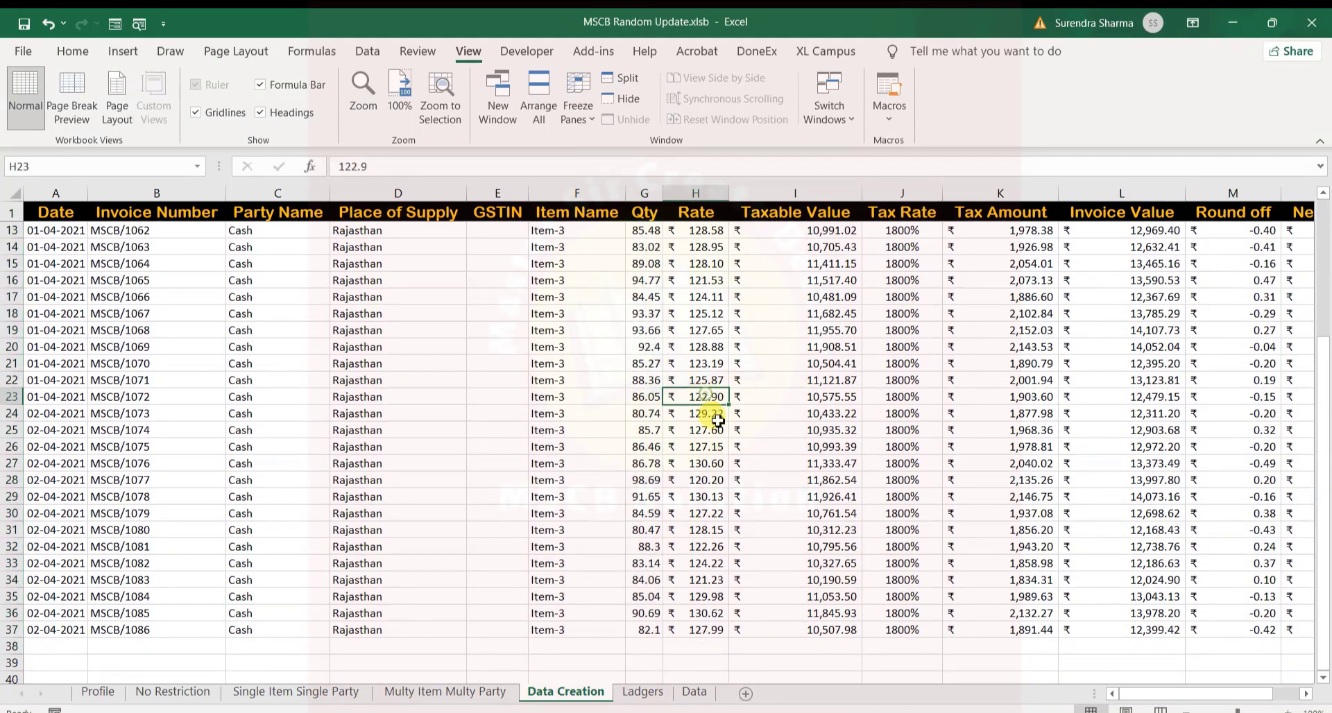
left_click(813, 360)
left_click(775, 294)
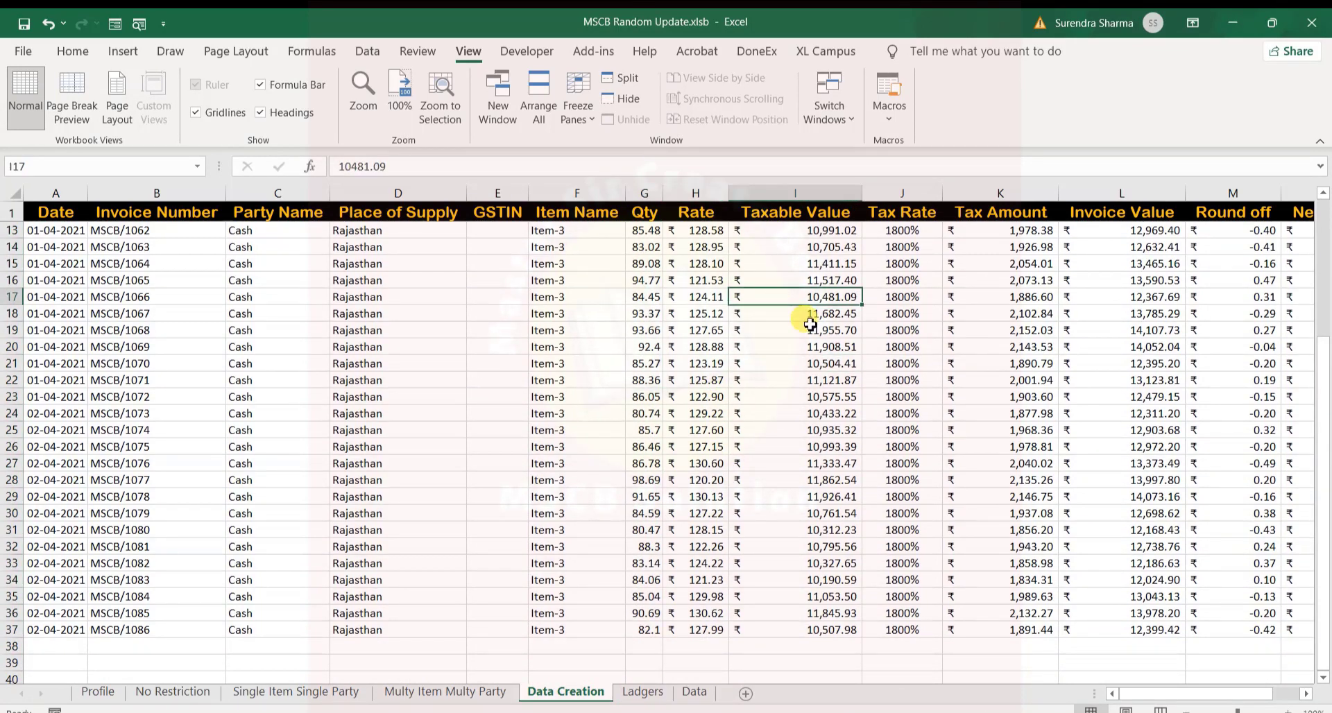
- Enter a MAX formula over H2:H37 in cell H39 to find the highest Rate
key("ctrl+Down")
key("Down")
key("Left")
key("Down")
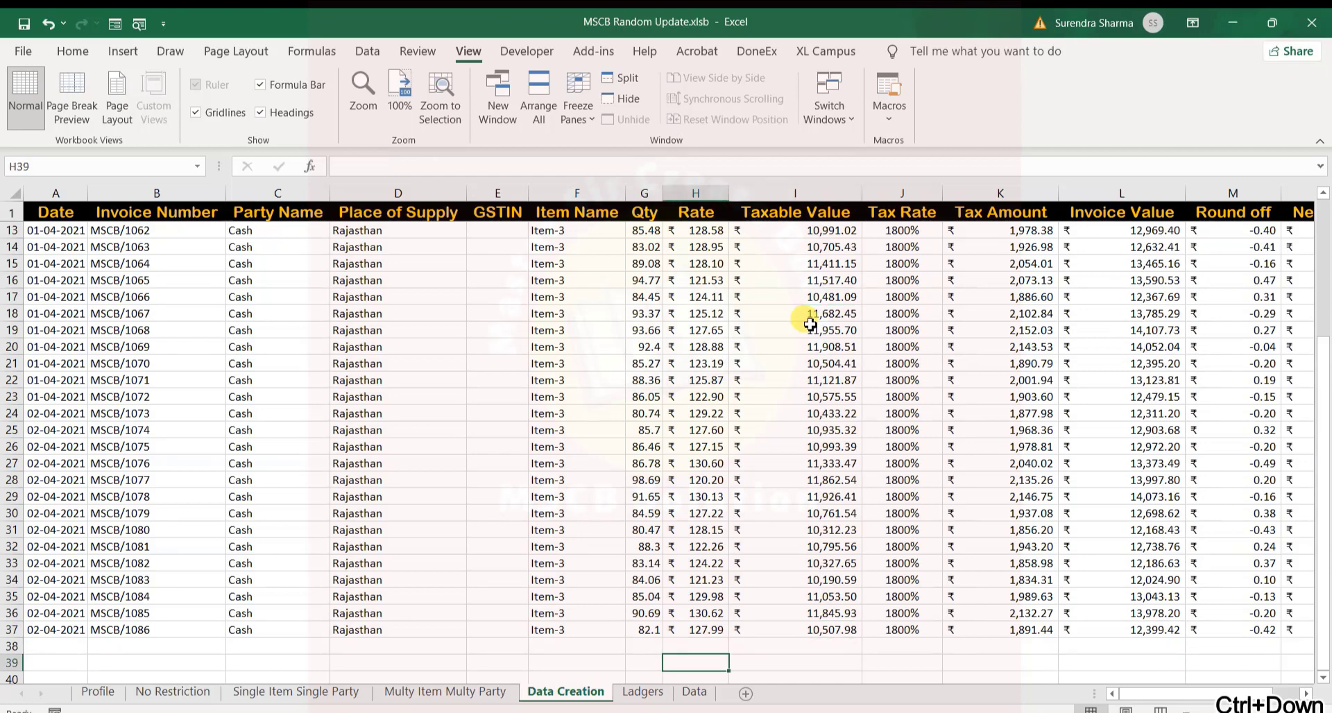
type("=max")
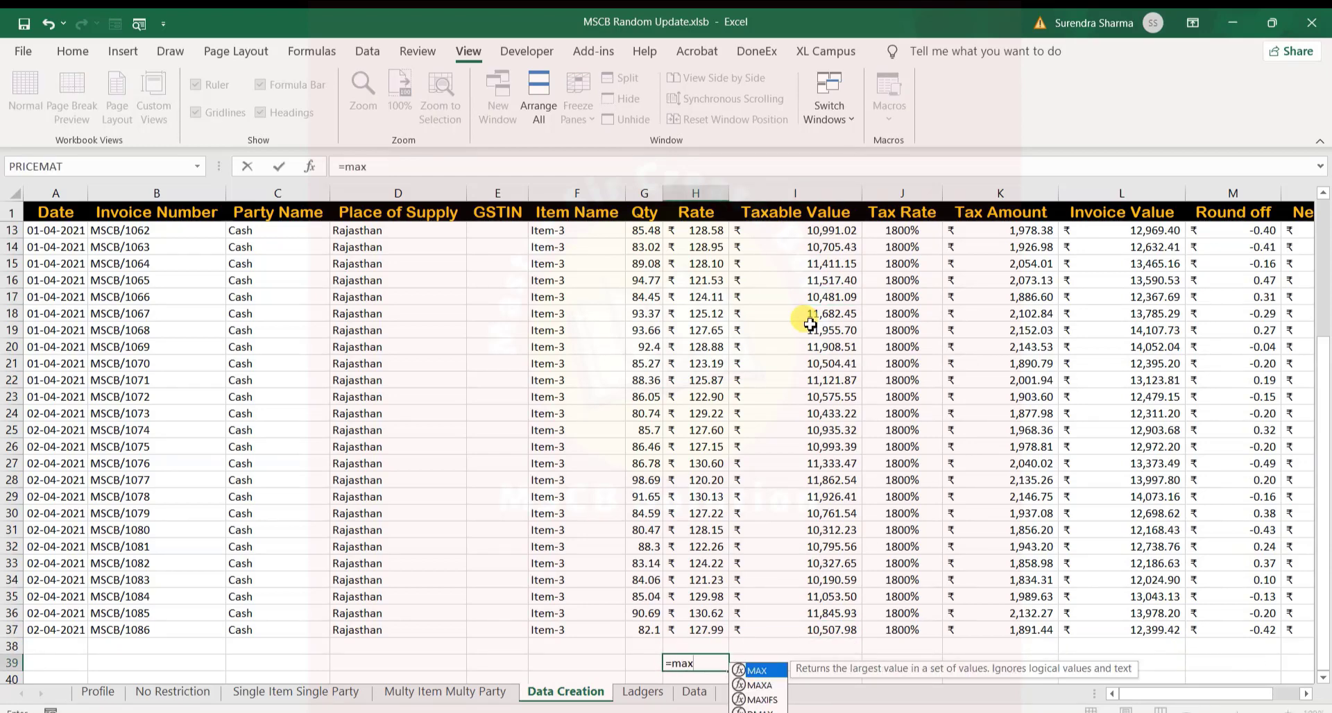
key("Tab")
key("Up")
key("ctrl+shift+Up")
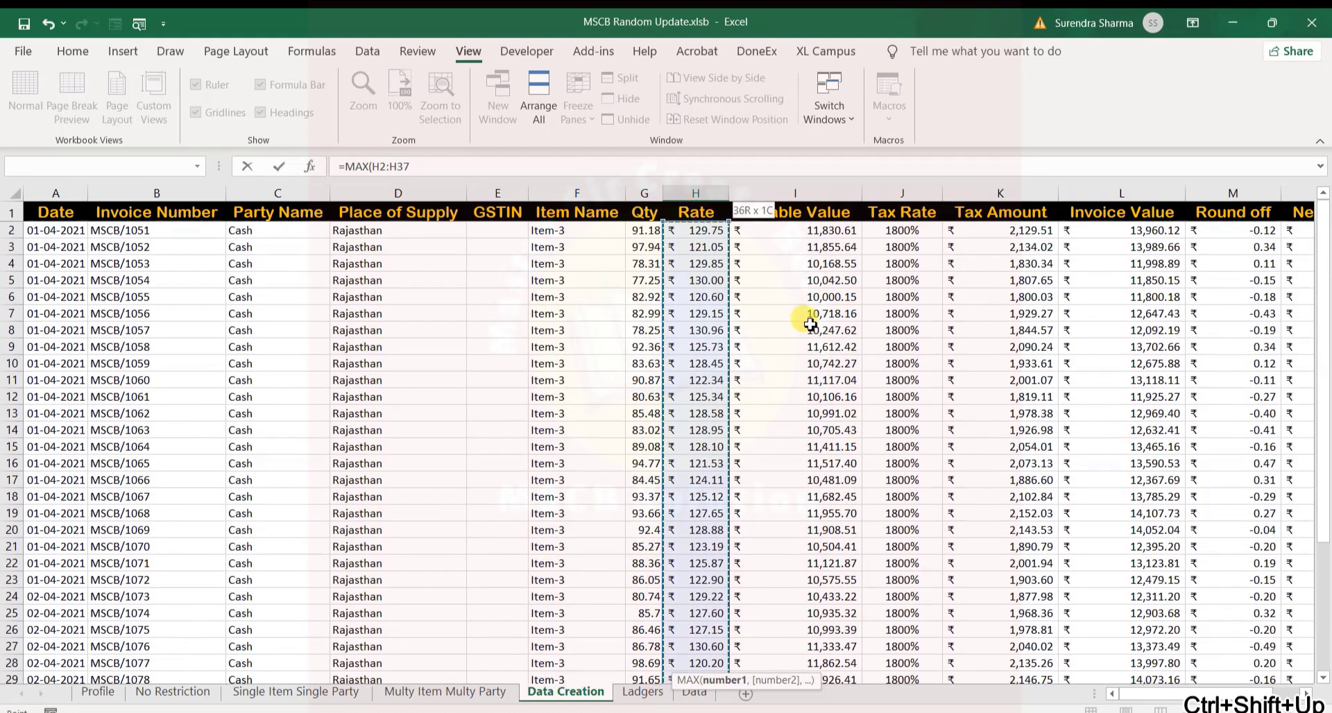
key("Return")
- Try to reuse the MAX formula by copying it from H39 into H40
key("Up")
key("ctrl+c")
key("Down")
key("Return")
key("F2")
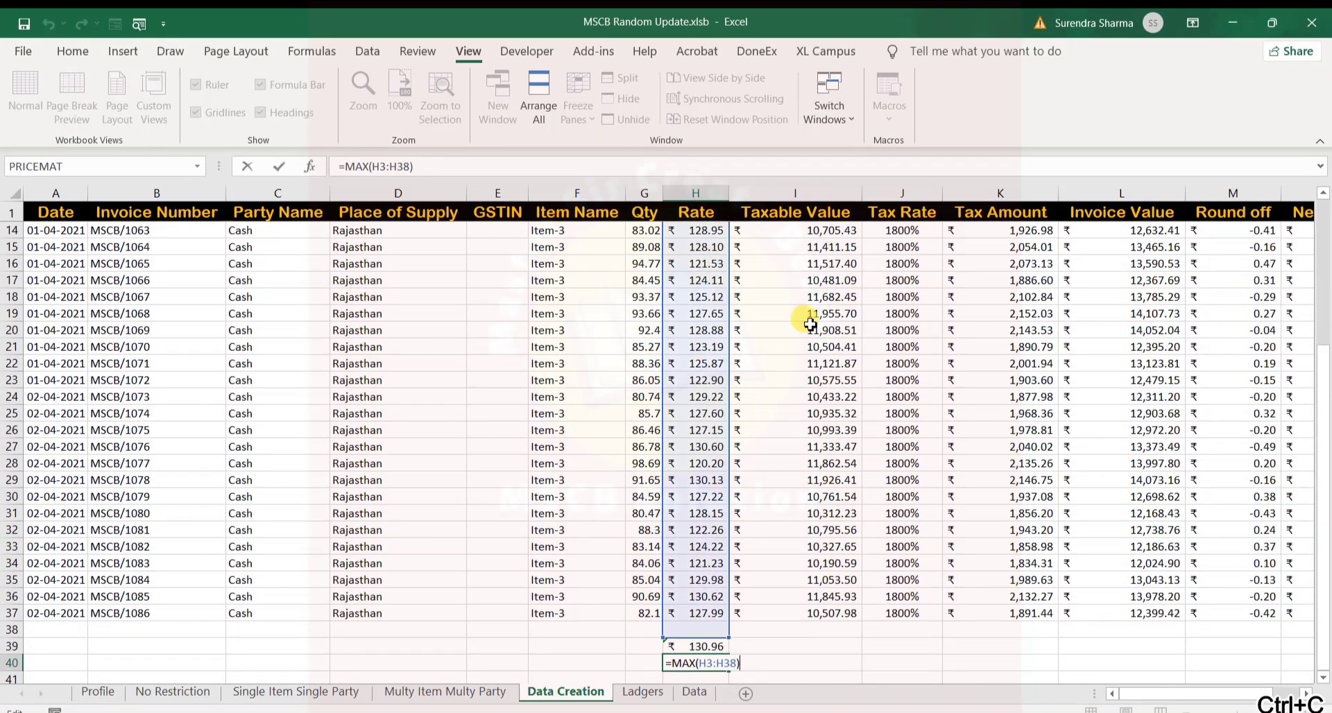
key("Escape")
- Enter =MIN(H1:H37) in cell H40 to find the lowest Rate
type("=min")
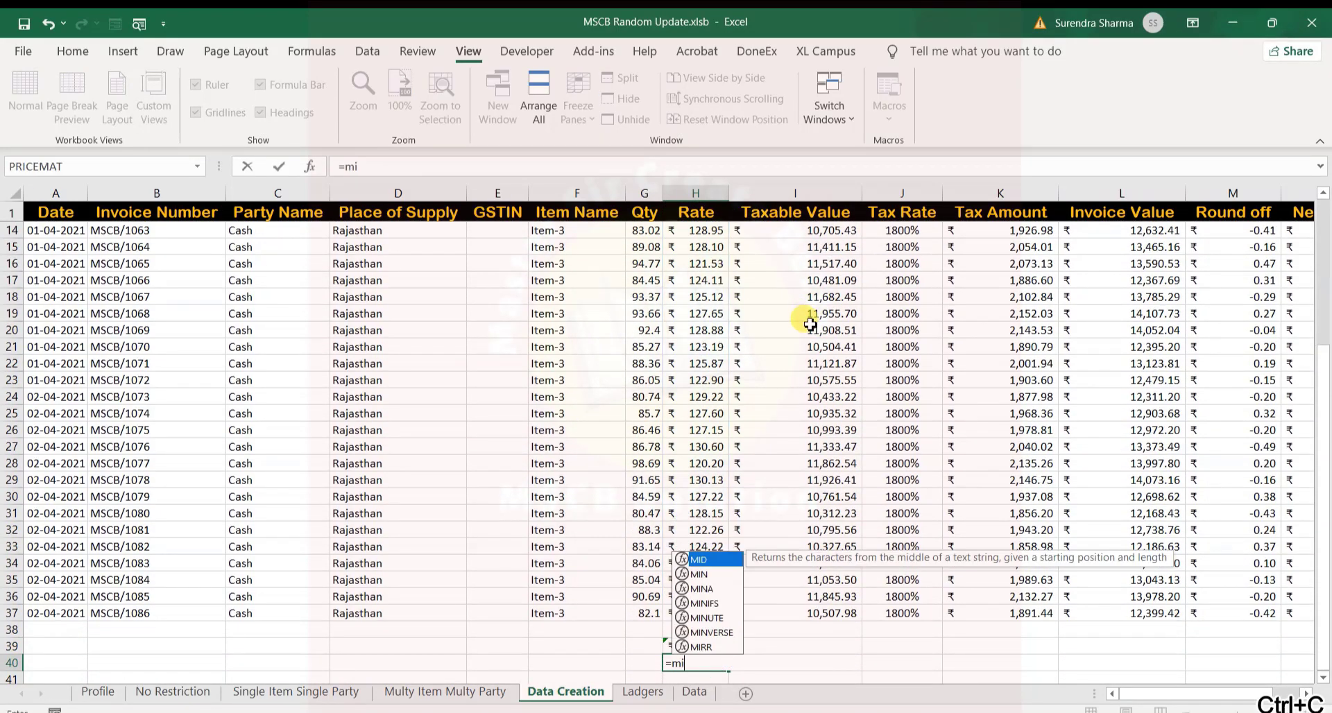
key("Tab")
key("Up")
key("Up")
key("Up")
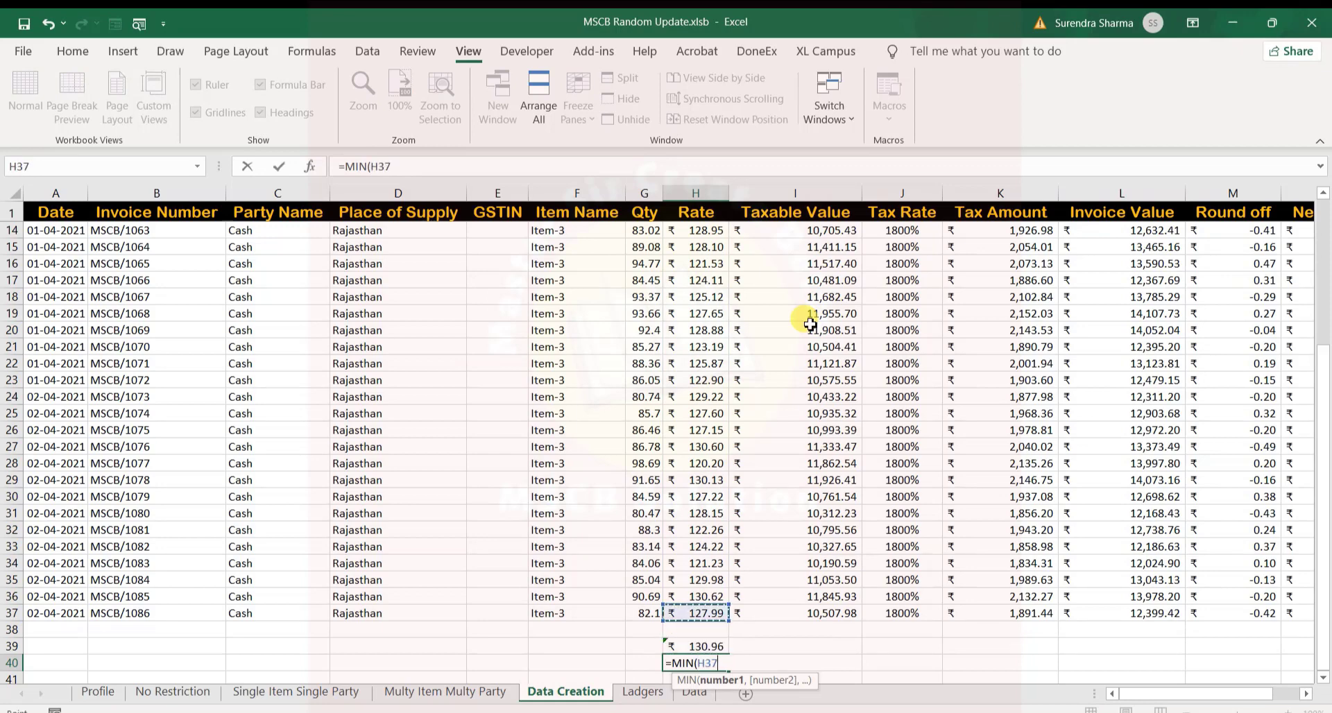
key("ctrl+shift+Up")
key("Return")
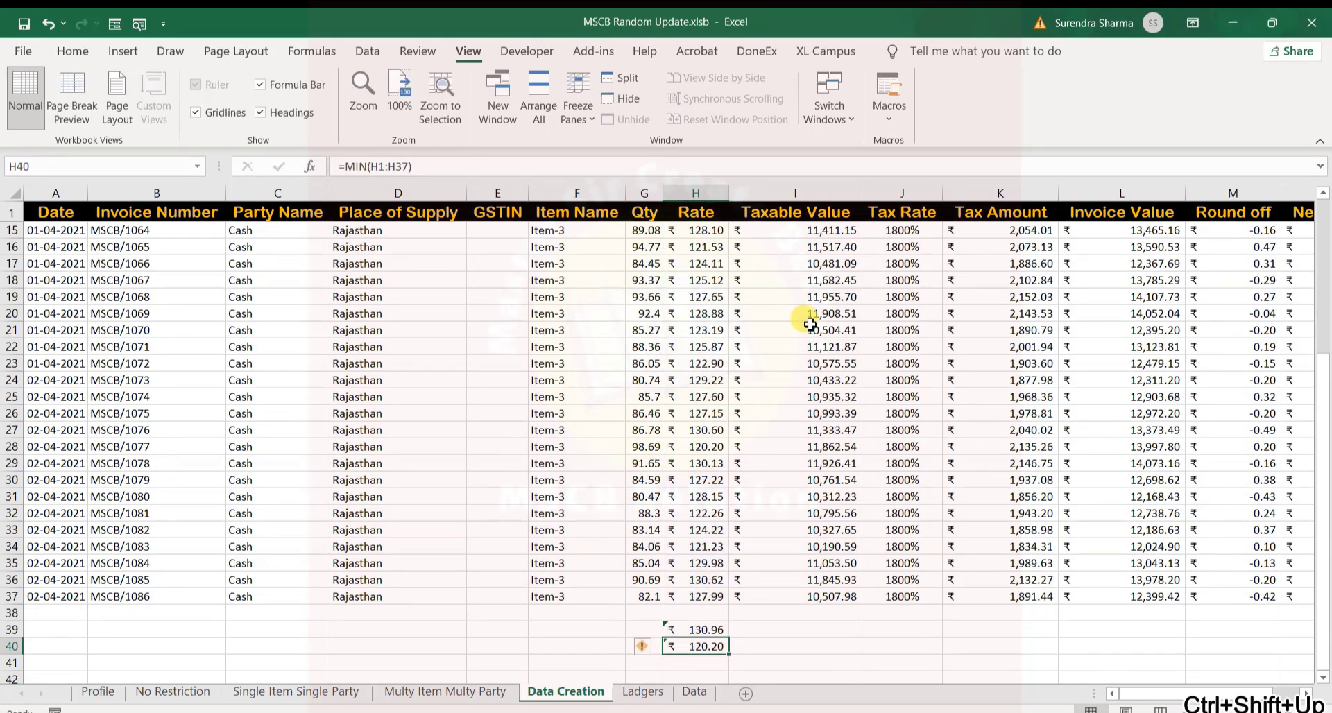
key("Up")
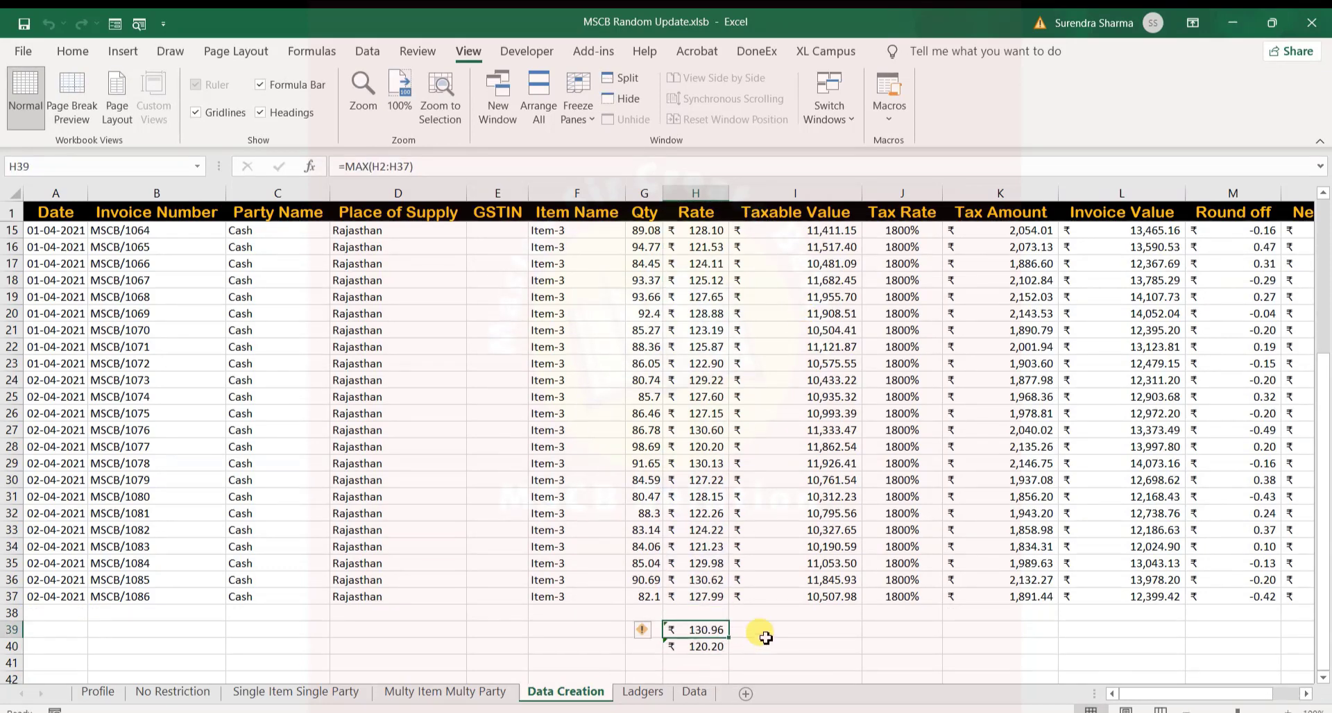
- Copy the MAX and MIN formulas from H39:H40 into I39:I40 for the Taxable Value column
left_click(764, 632)
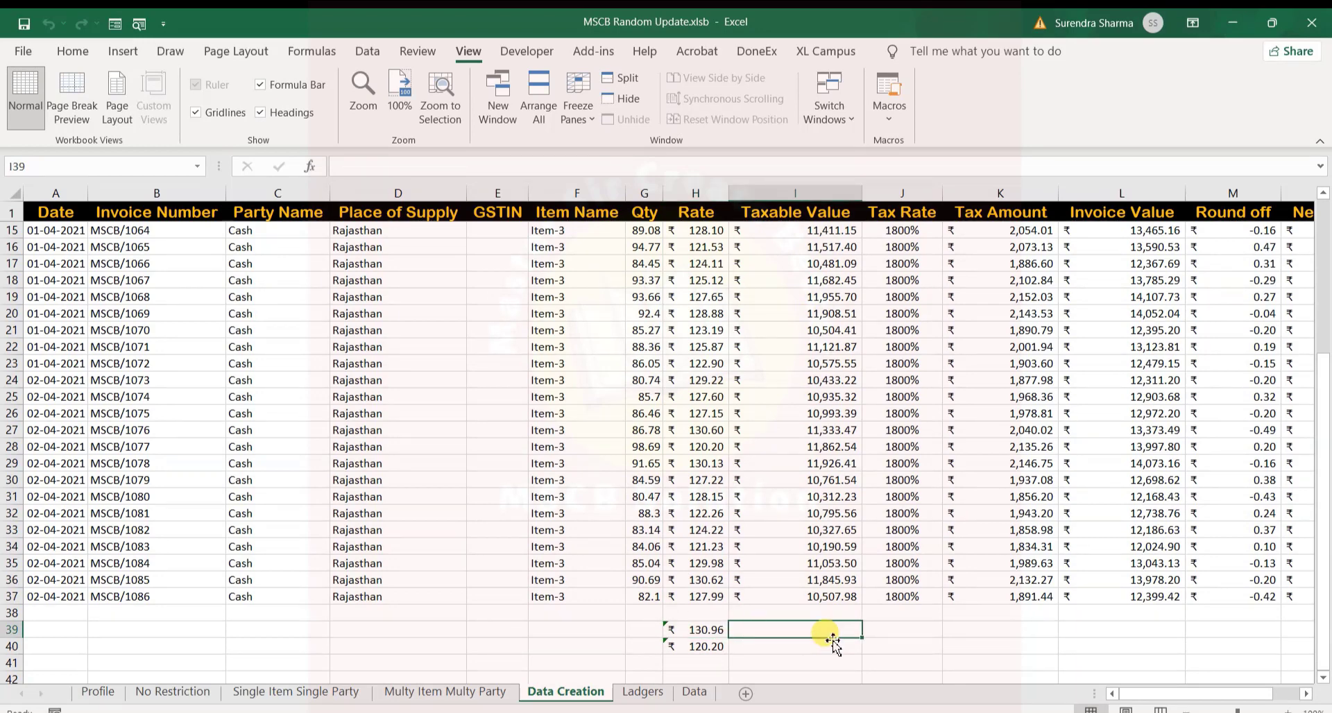
key("Left")
key("ctrl+shift+Down")
key("ctrl+c")
left_click(832, 634)
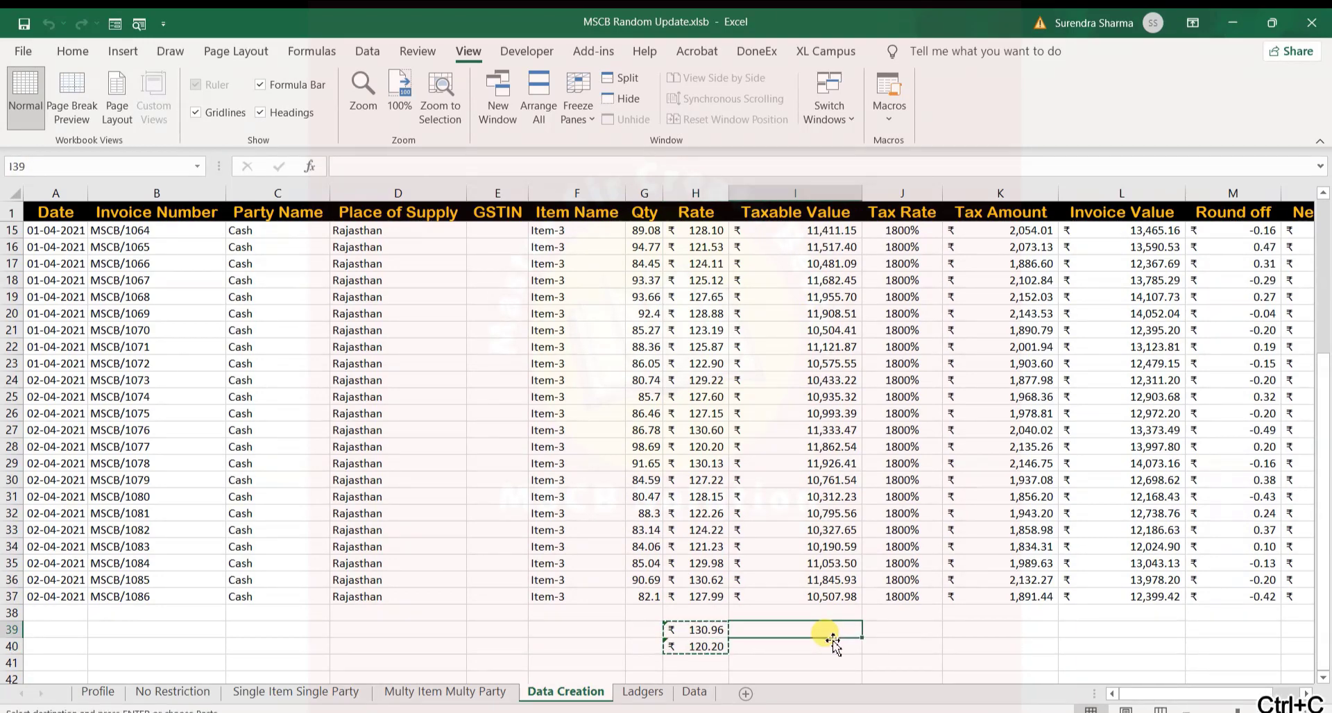
key("Return")
key("Right")
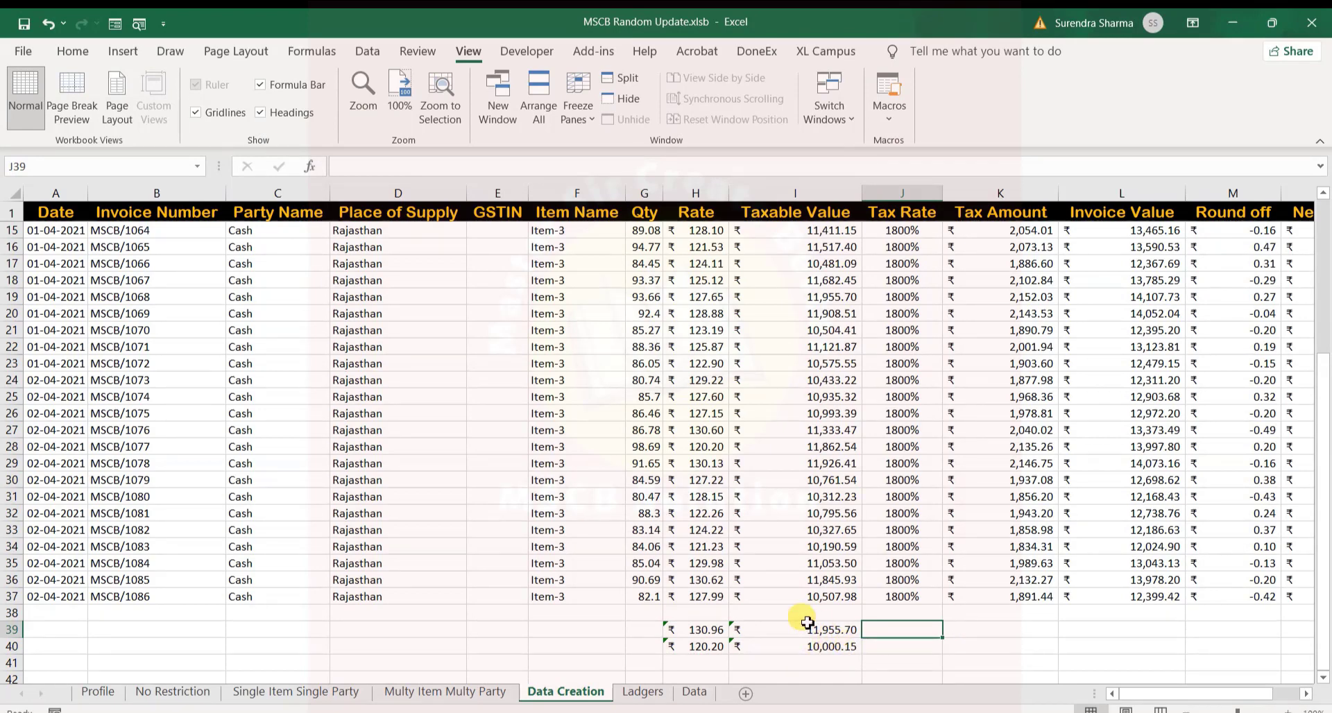
- Copy the MAX and MIN formulas from I39:I40 into L39:L40 for the Invoice Value column
key("Left")
key("shift+Down")
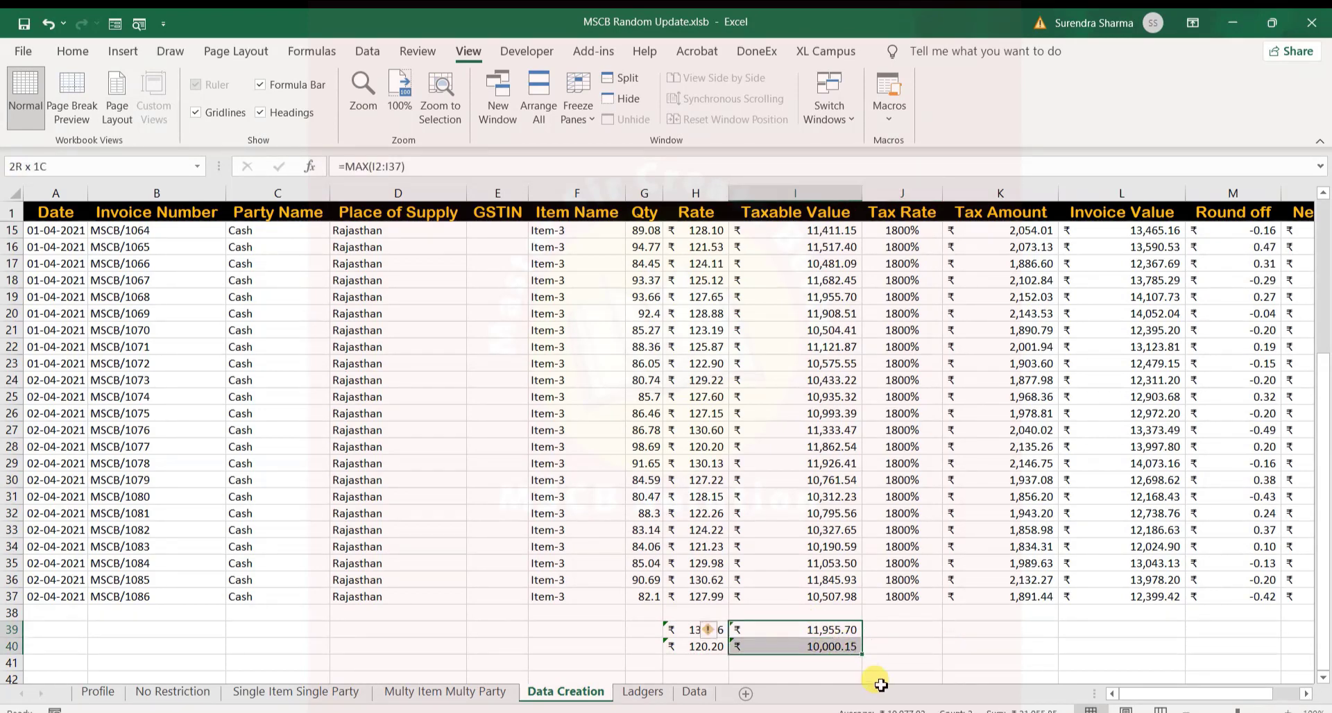
key("ctrl+c")
key("Right")
key("Right")
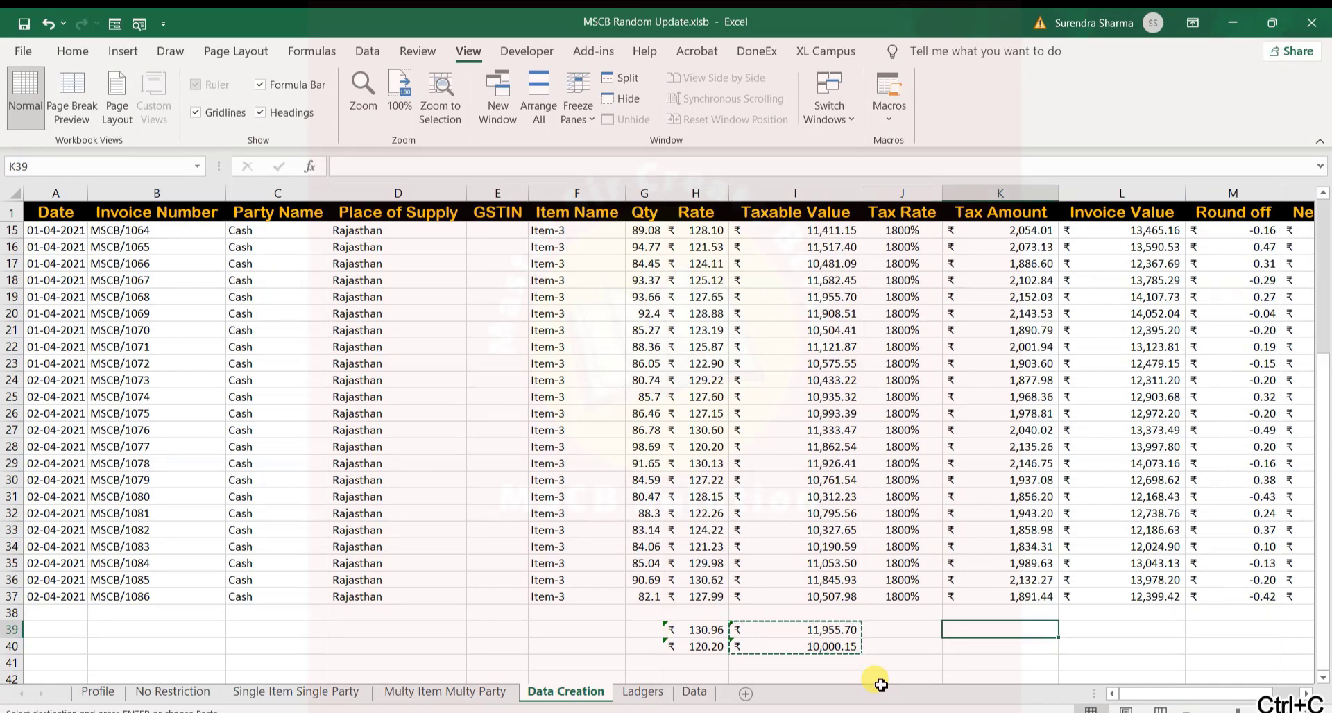
key("Right")
key("ctrl+v")
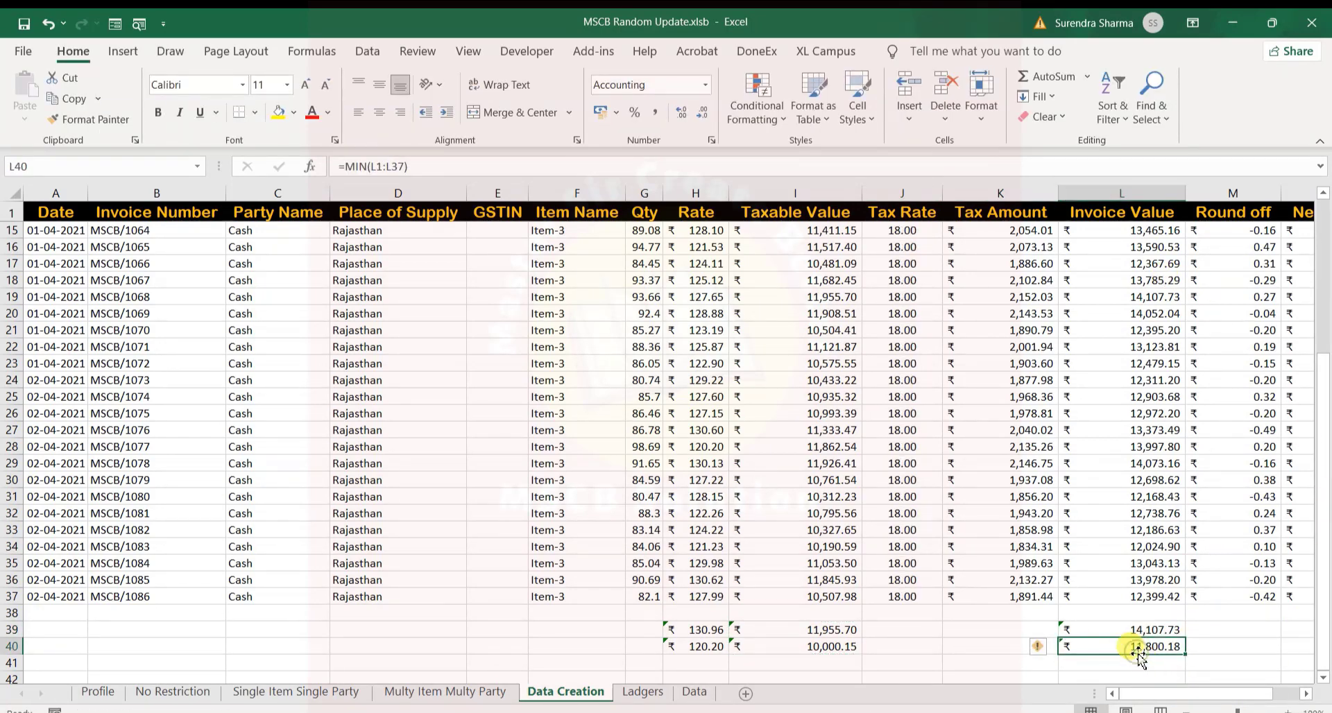
left_click(1155, 630)
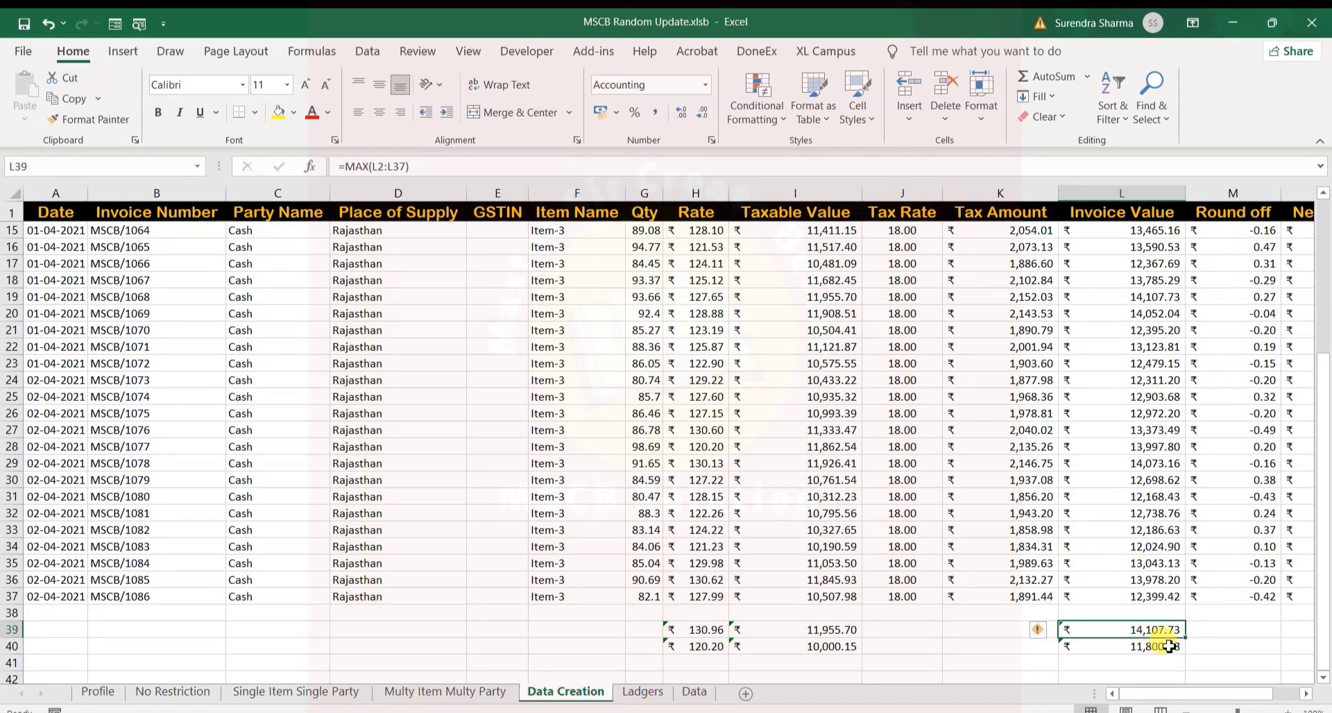
- Copy the MAX and MIN formulas from L39:L40 into N39:N40 for the Net Inv Value column
key("Right")
key("Right")
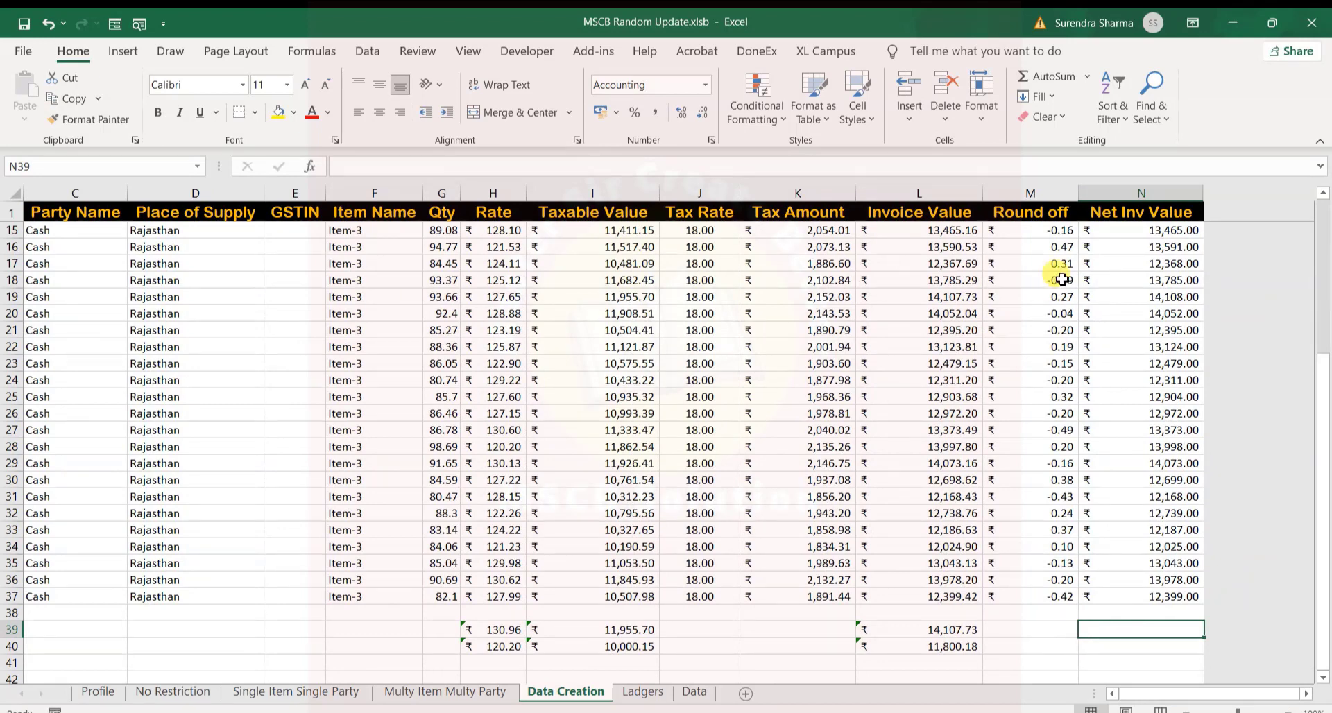
left_click_drag(1116, 230, 1132, 607)
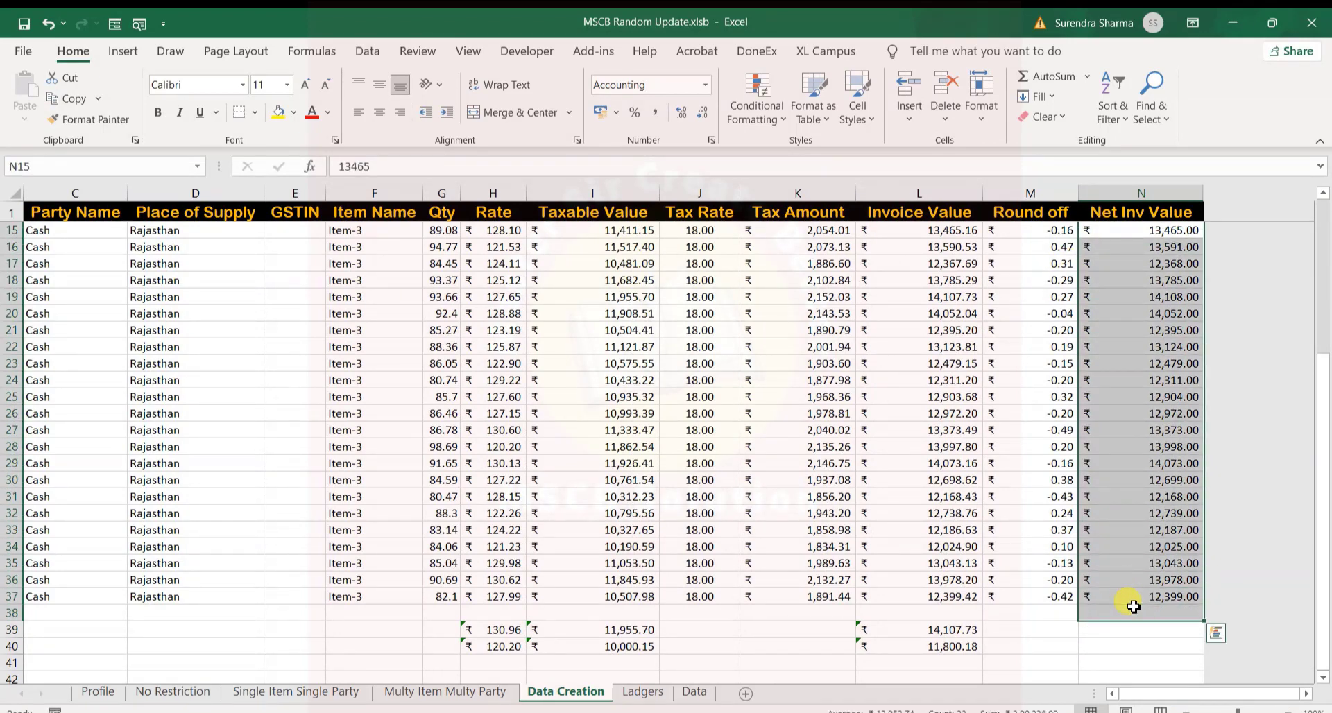
left_click_drag(936, 632, 943, 645)
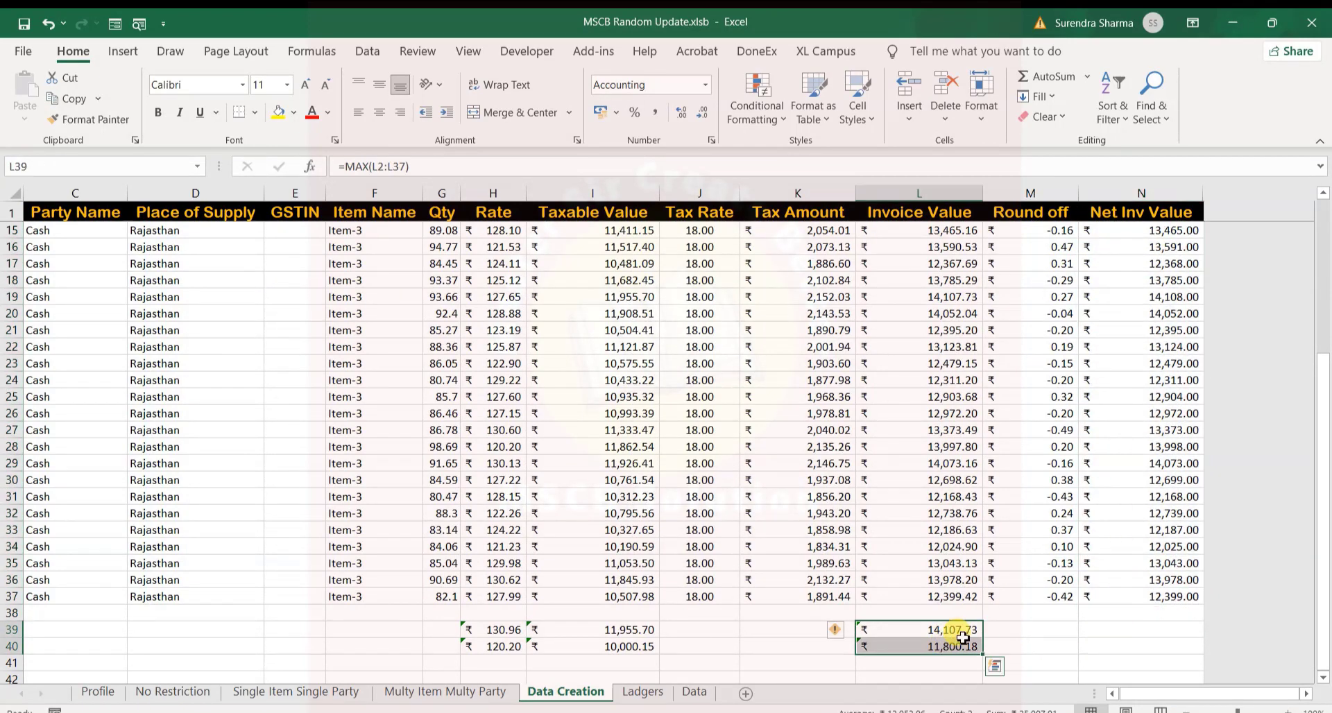
key("ctrl+c")
key("Right")
key("Right")
key("Return")
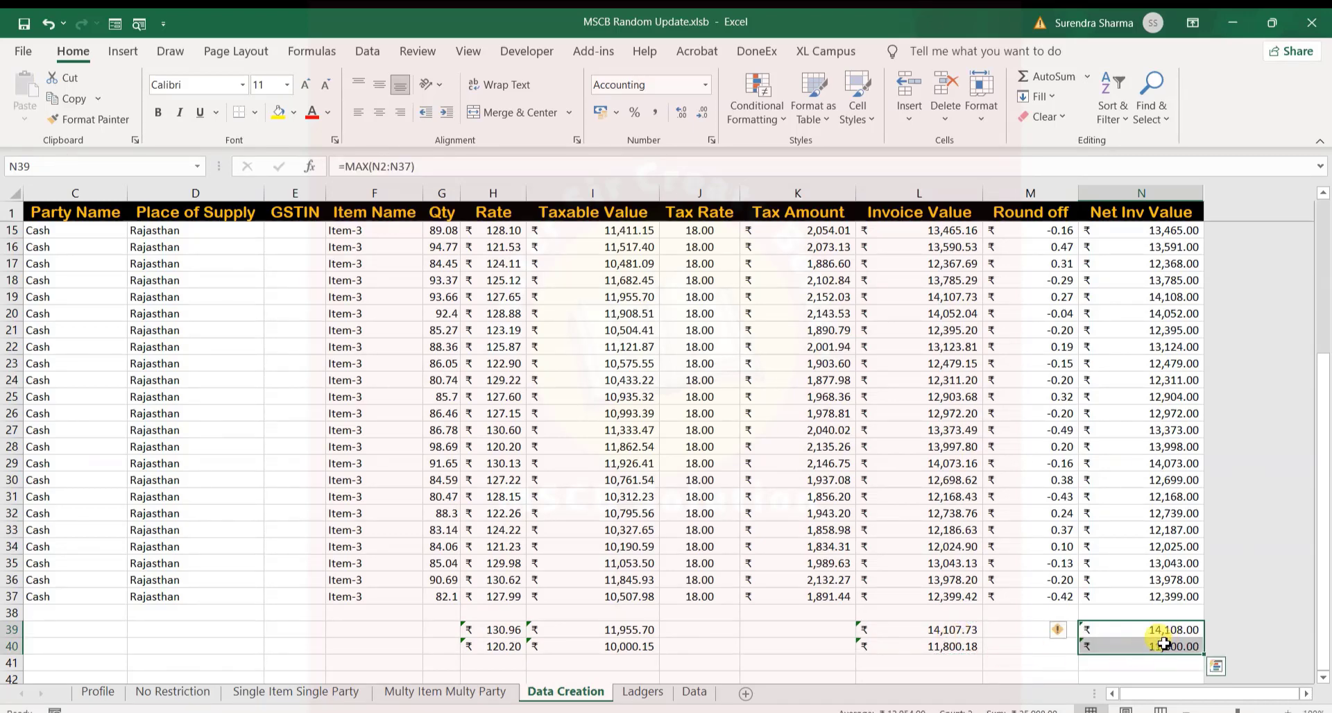
- Check the Round off column and clear all the MAX and MIN check formulas below the invoice rows
left_click_drag(1041, 263, 1035, 586)
left_click(1024, 661)
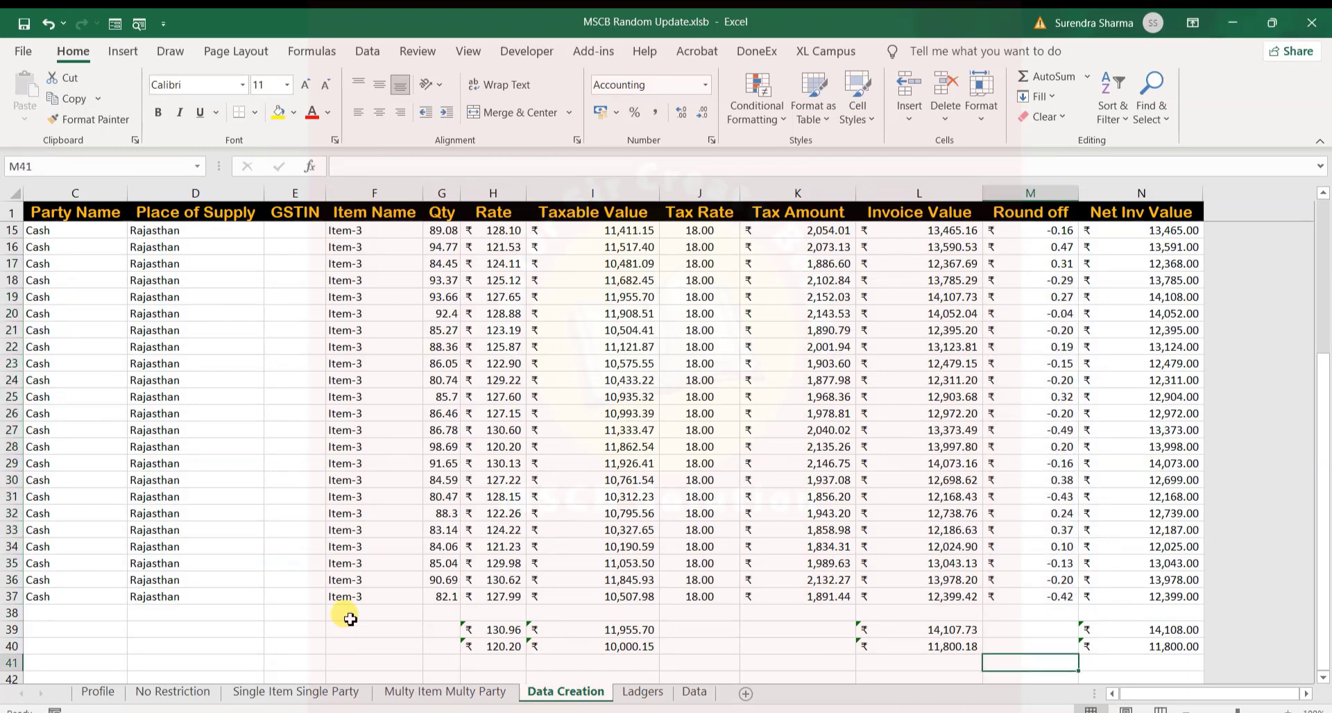
left_click_drag(350, 620, 1207, 673)
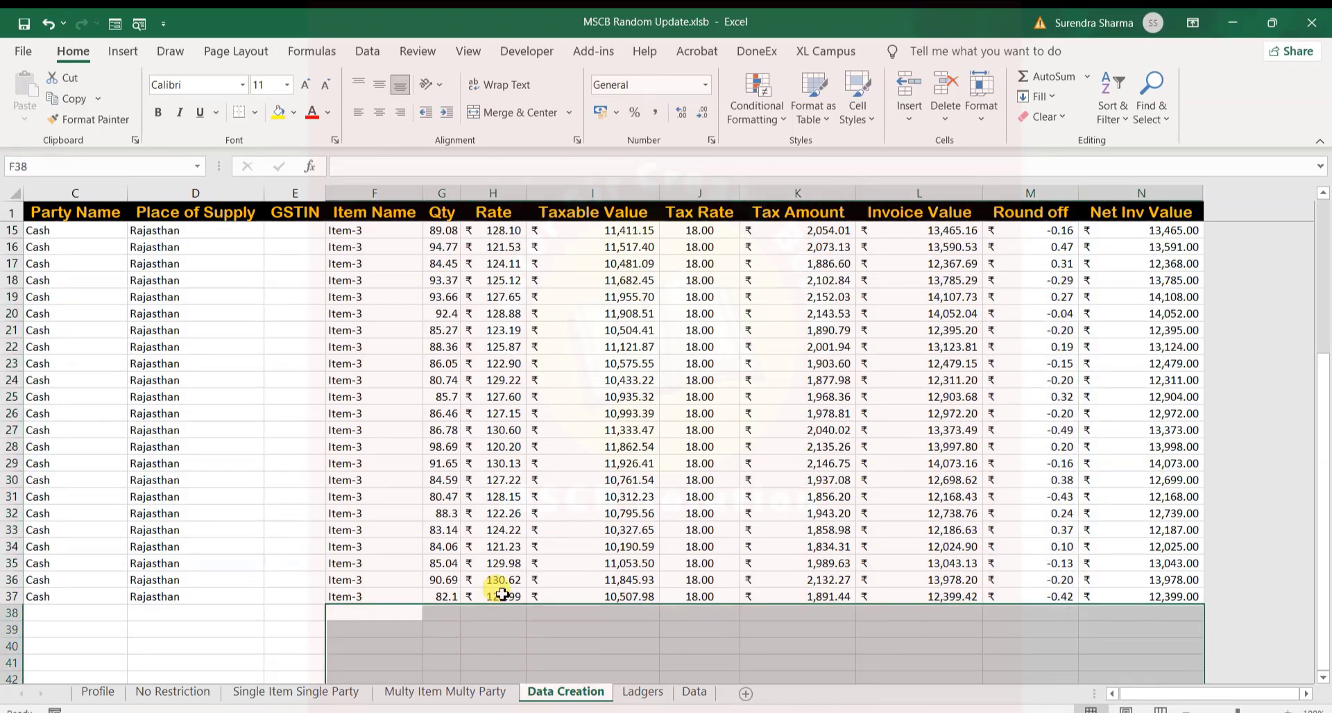
left_click(829, 599)
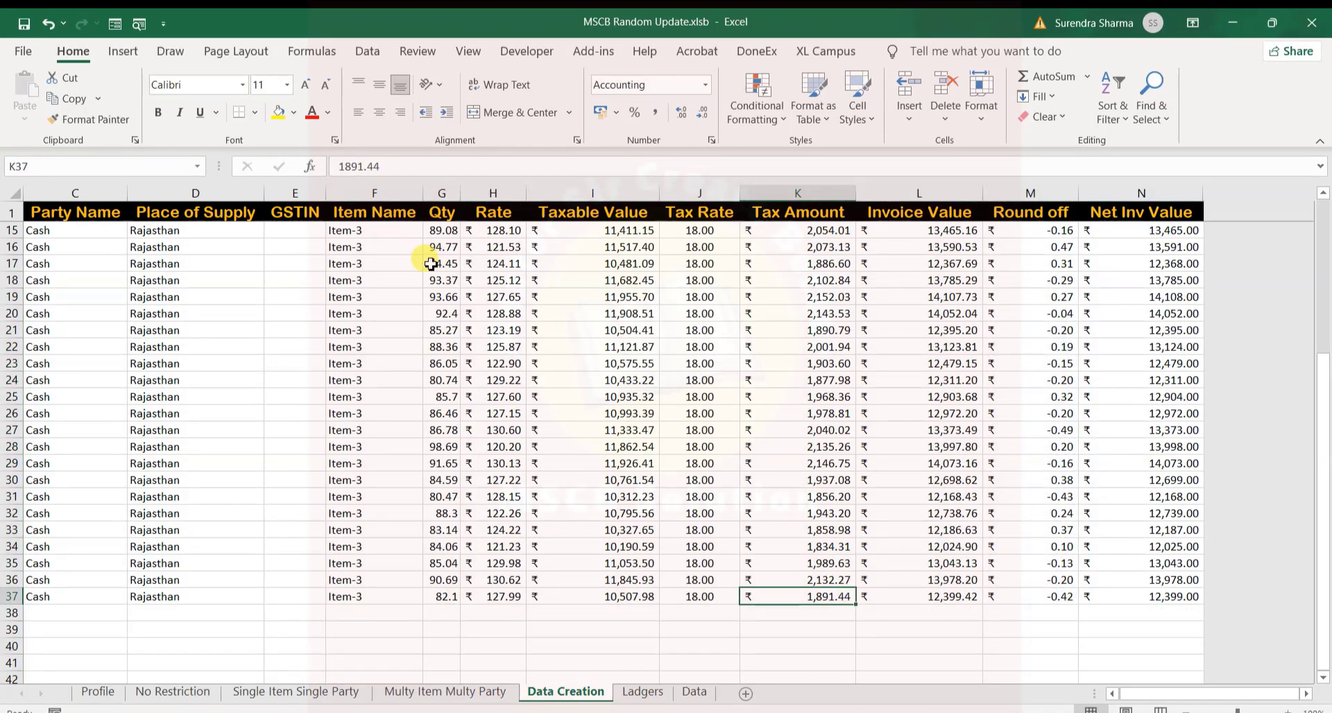
- Turn on Autofill Rates on the No Restriction sheet and check the minimum and maximum Rate filled in for Item-3
left_click(165, 693)
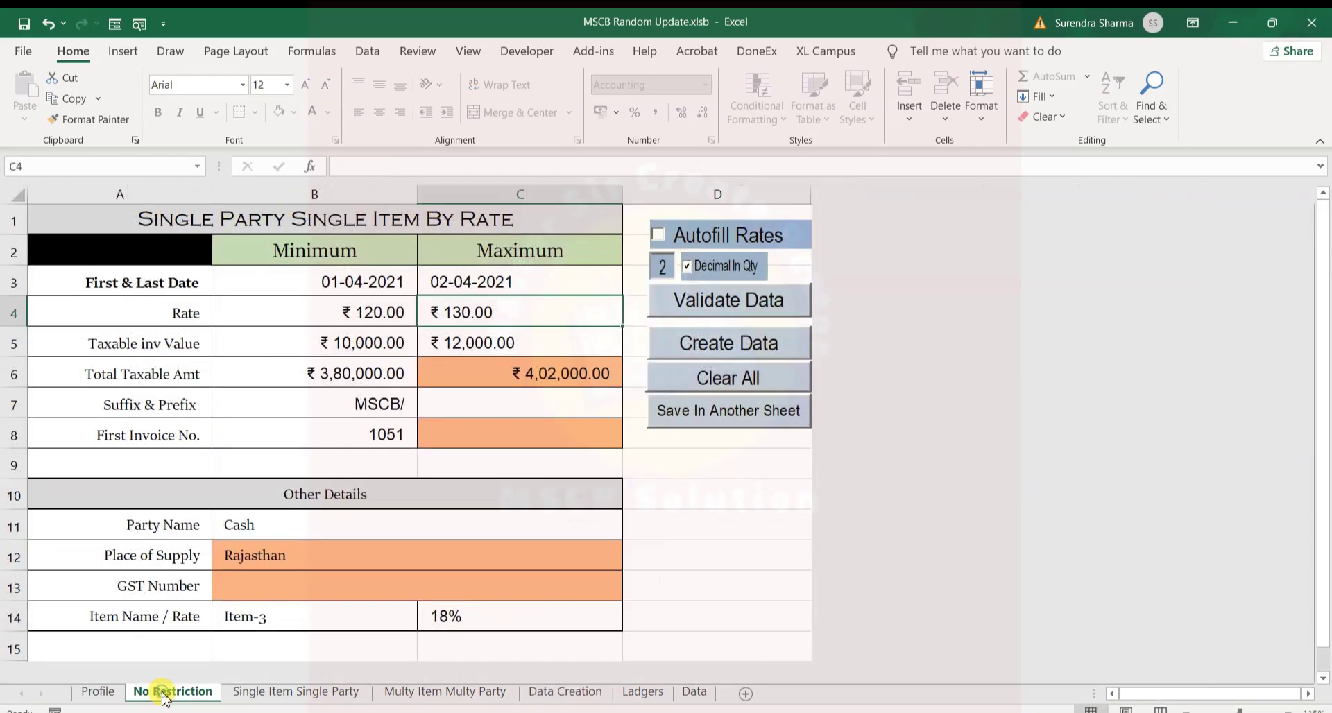
left_click(659, 236)
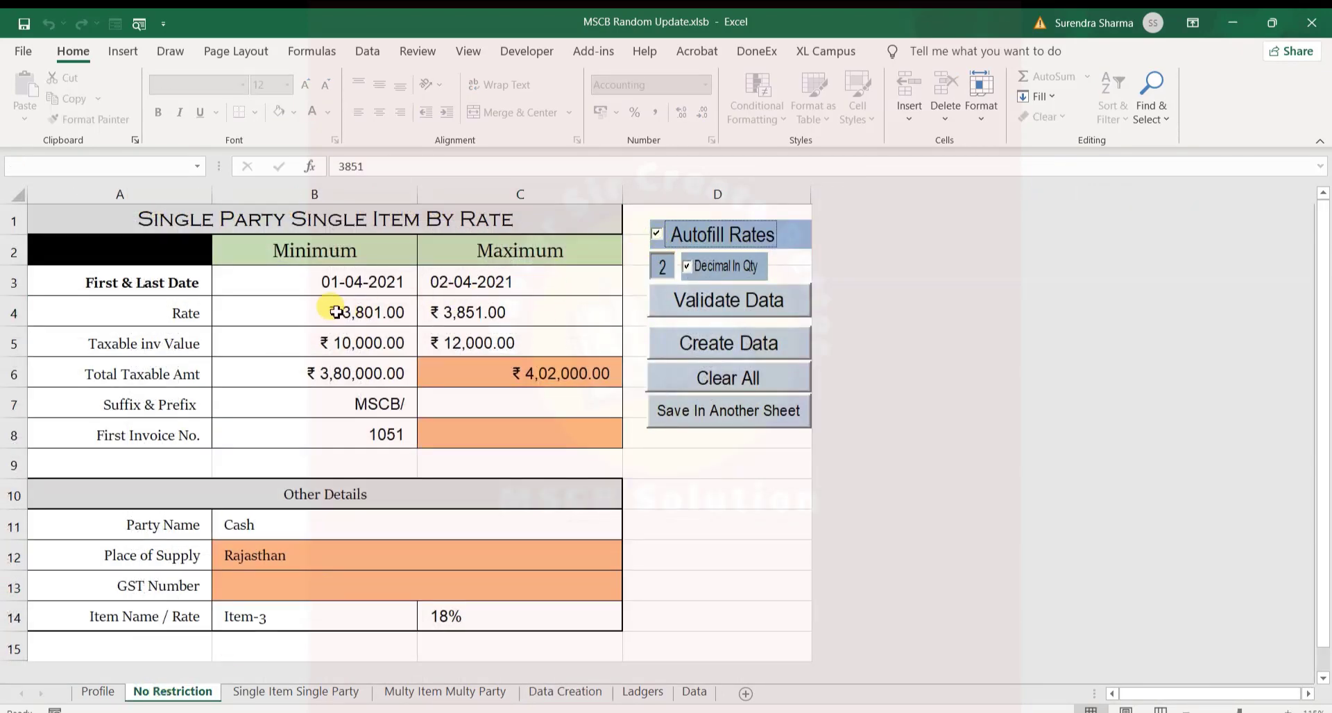
left_click_drag(335, 312, 480, 314)
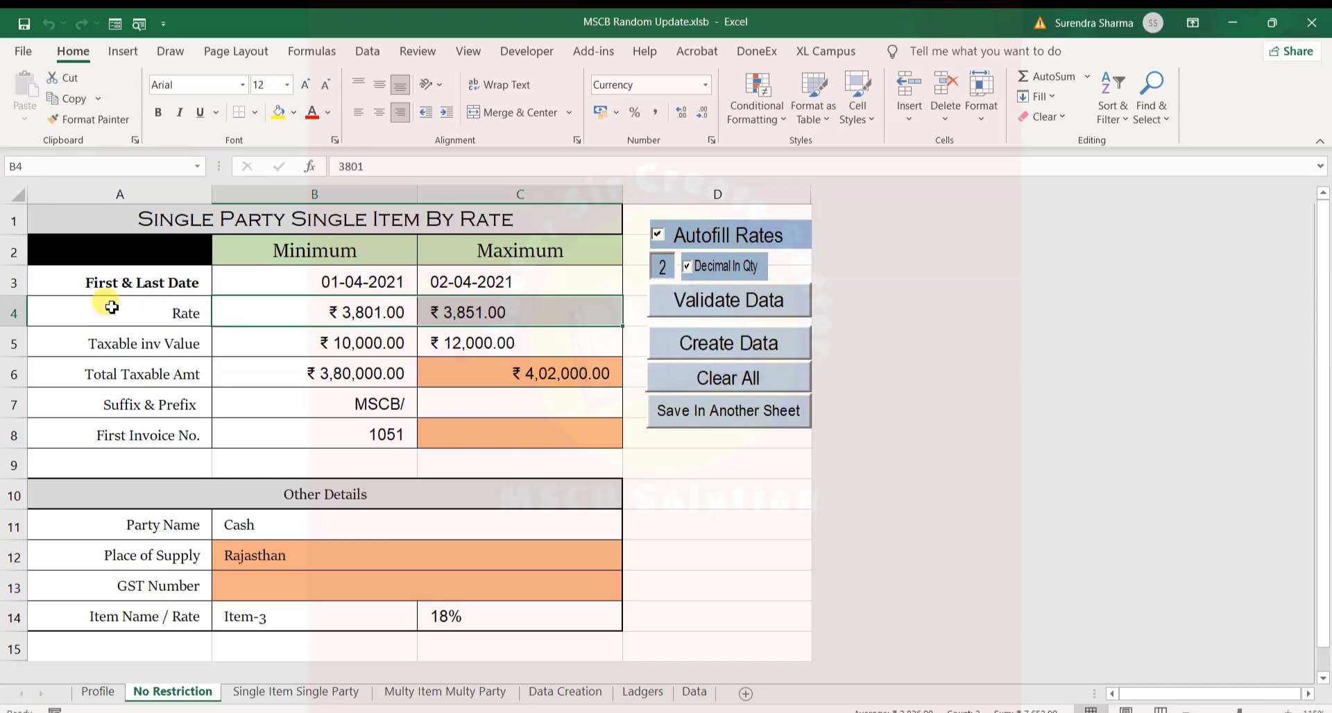
left_click(270, 621)
left_click(378, 315)
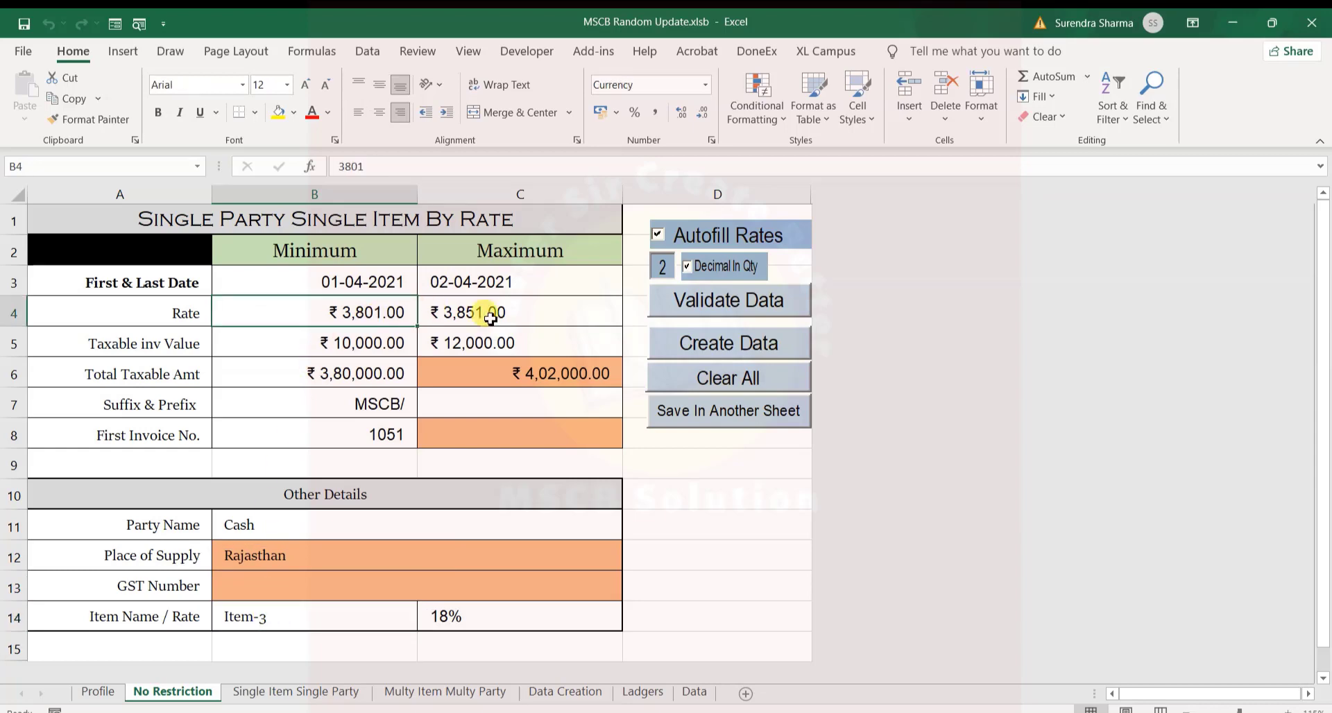
- Look up Item-3's Min Rate, Max Rate and Tax Rate in the item table on the Ladgers sheet
left_click(640, 694)
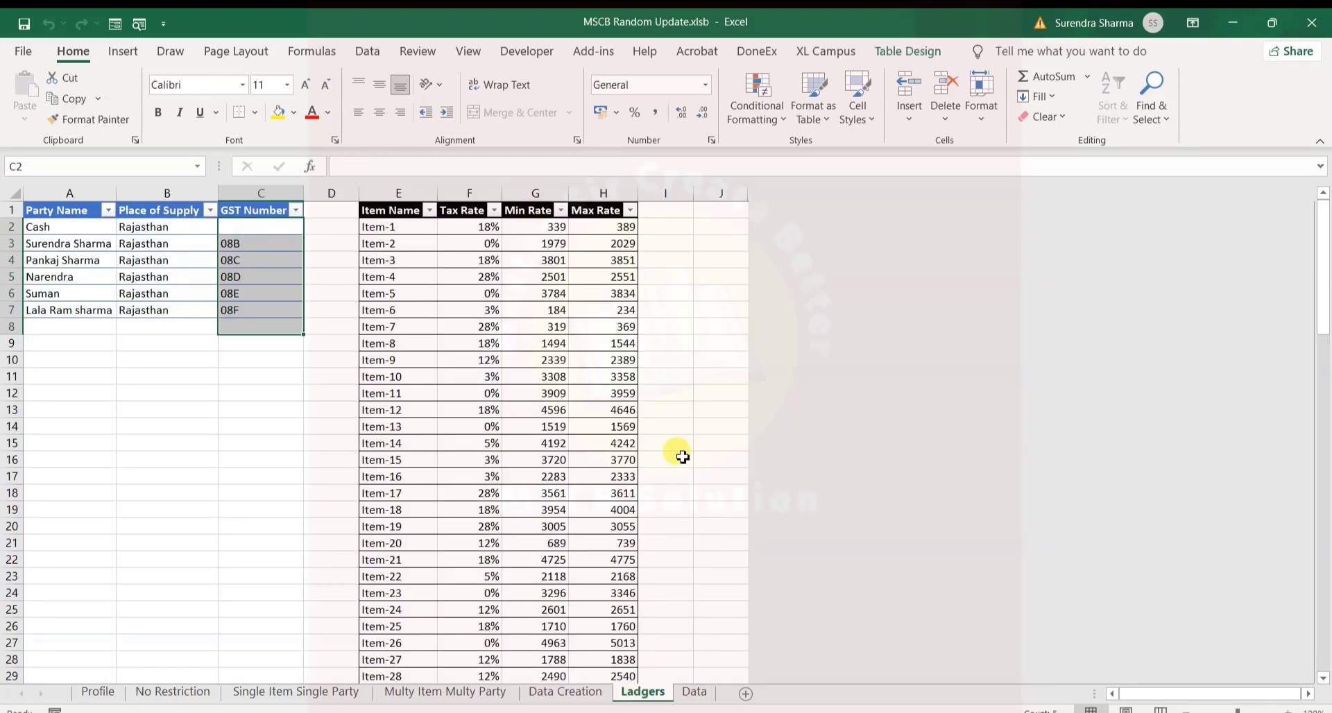
left_click_drag(527, 265, 660, 259)
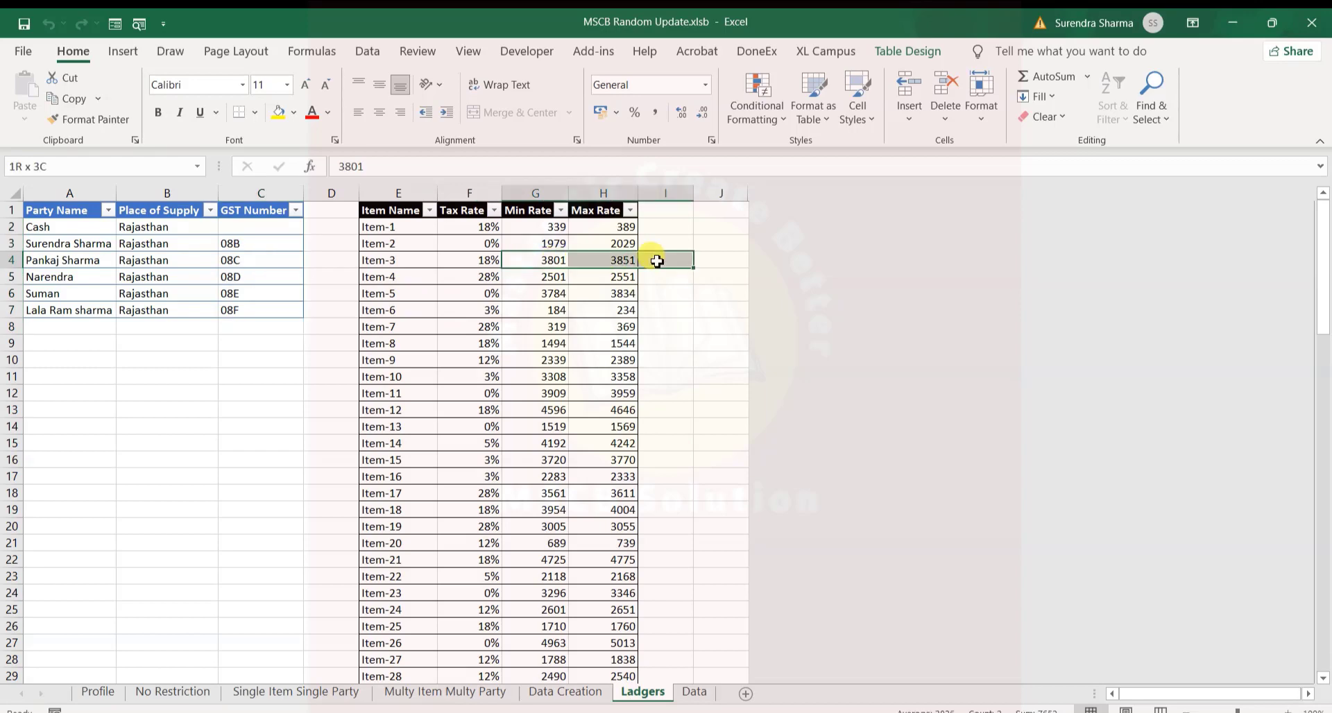
left_click(459, 265)
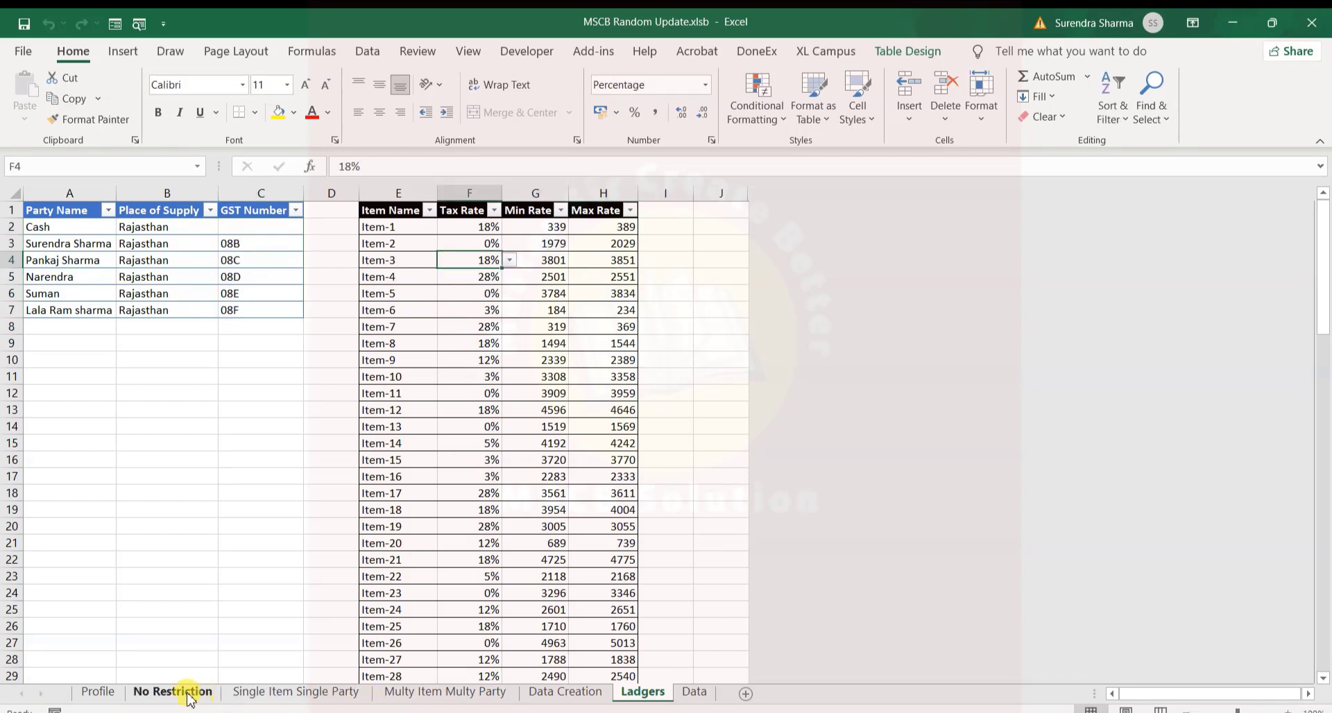
- Validate the No Restriction entries with the autofilled rates, create the invoice data and dismiss the summary messages
left_click(179, 692)
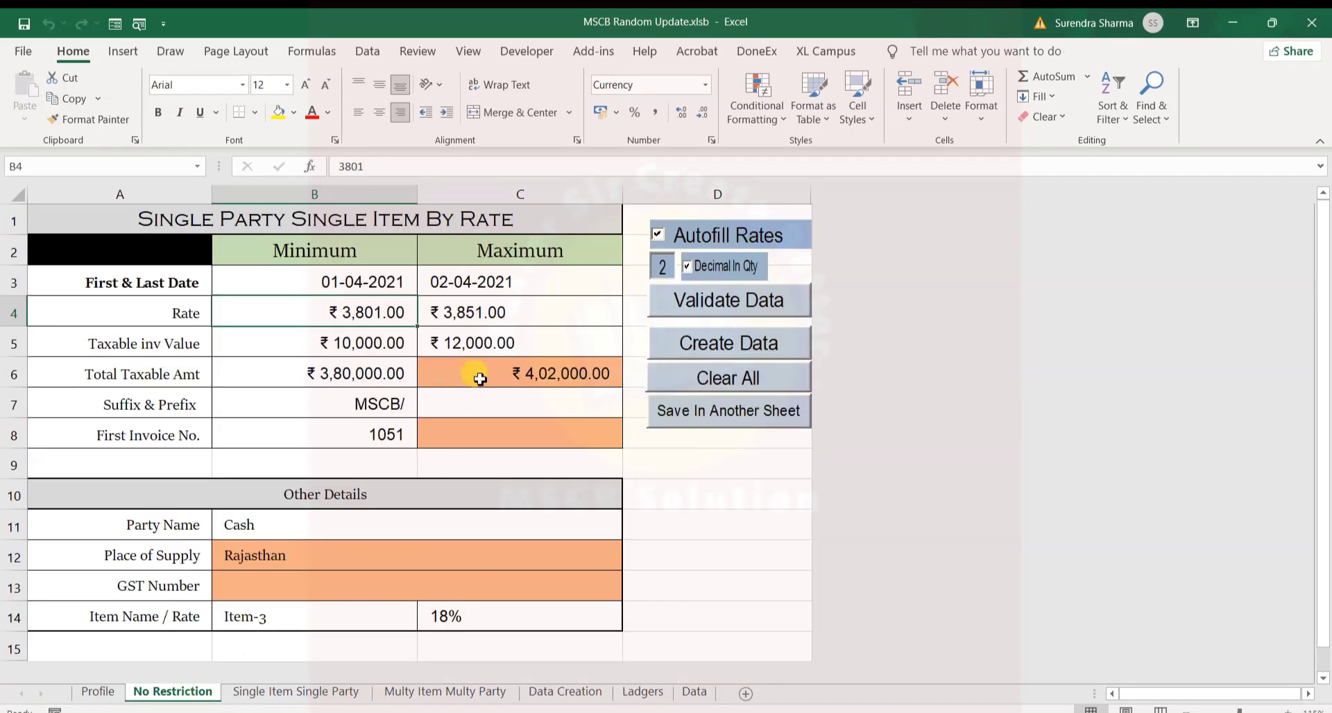
left_click(740, 307)
key("Return")
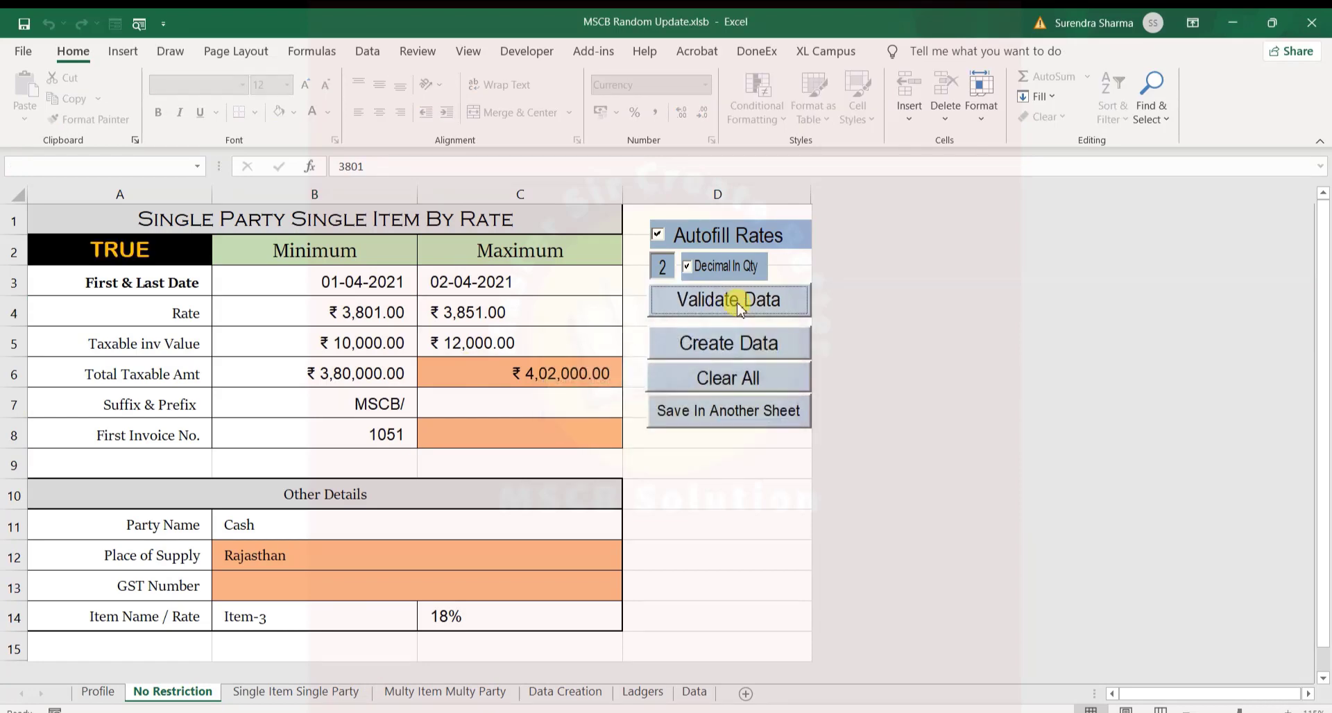
left_click(725, 344)
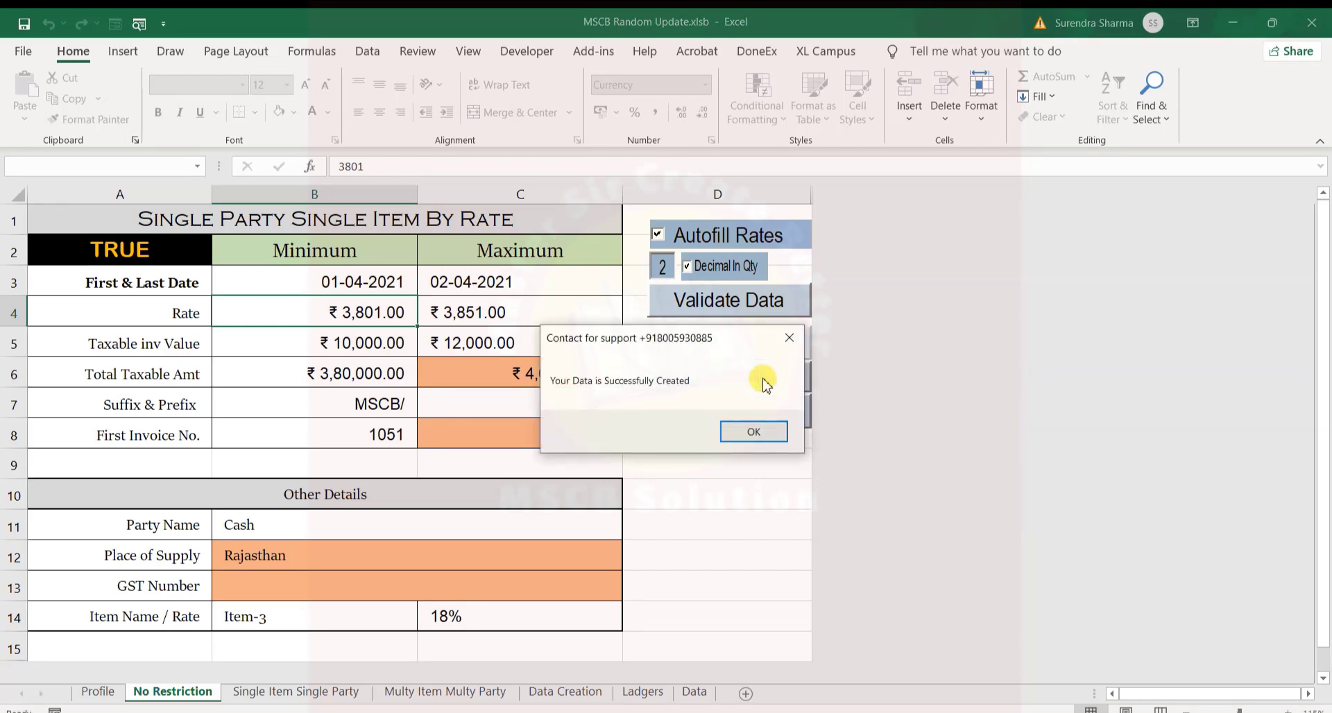
key("Return")
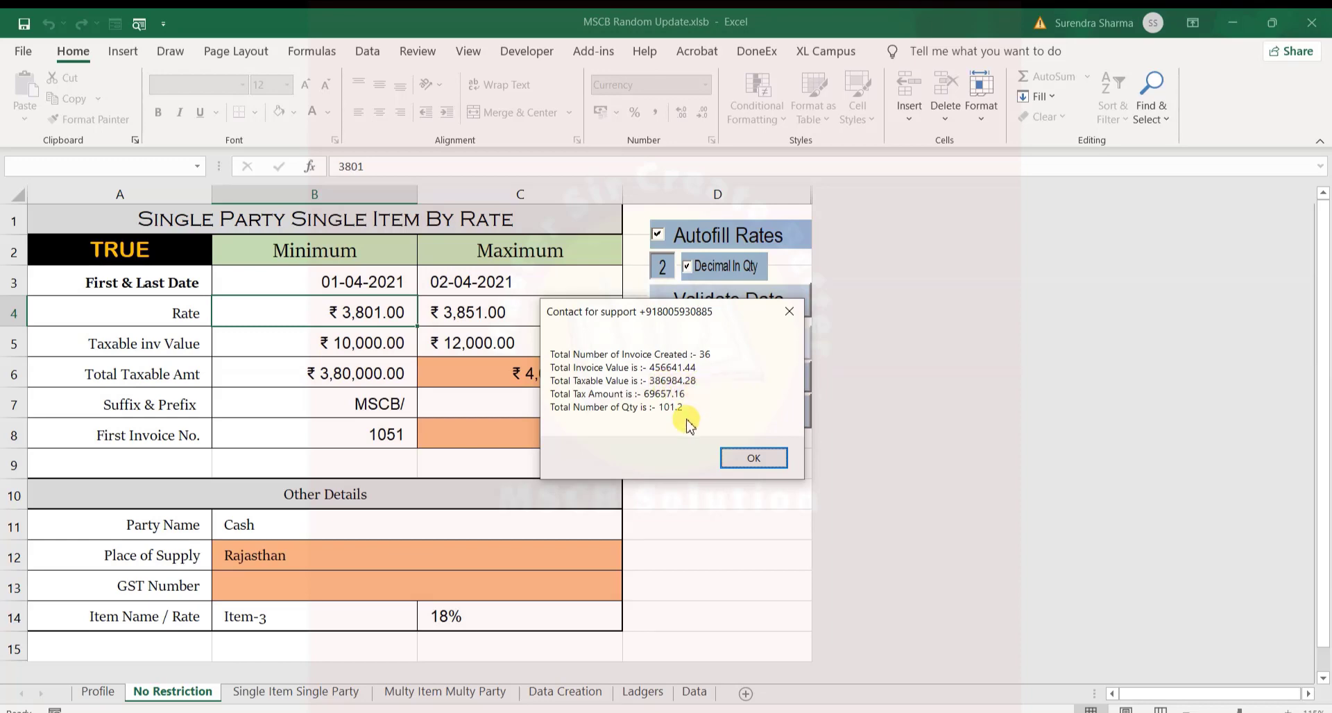
left_click(736, 459)
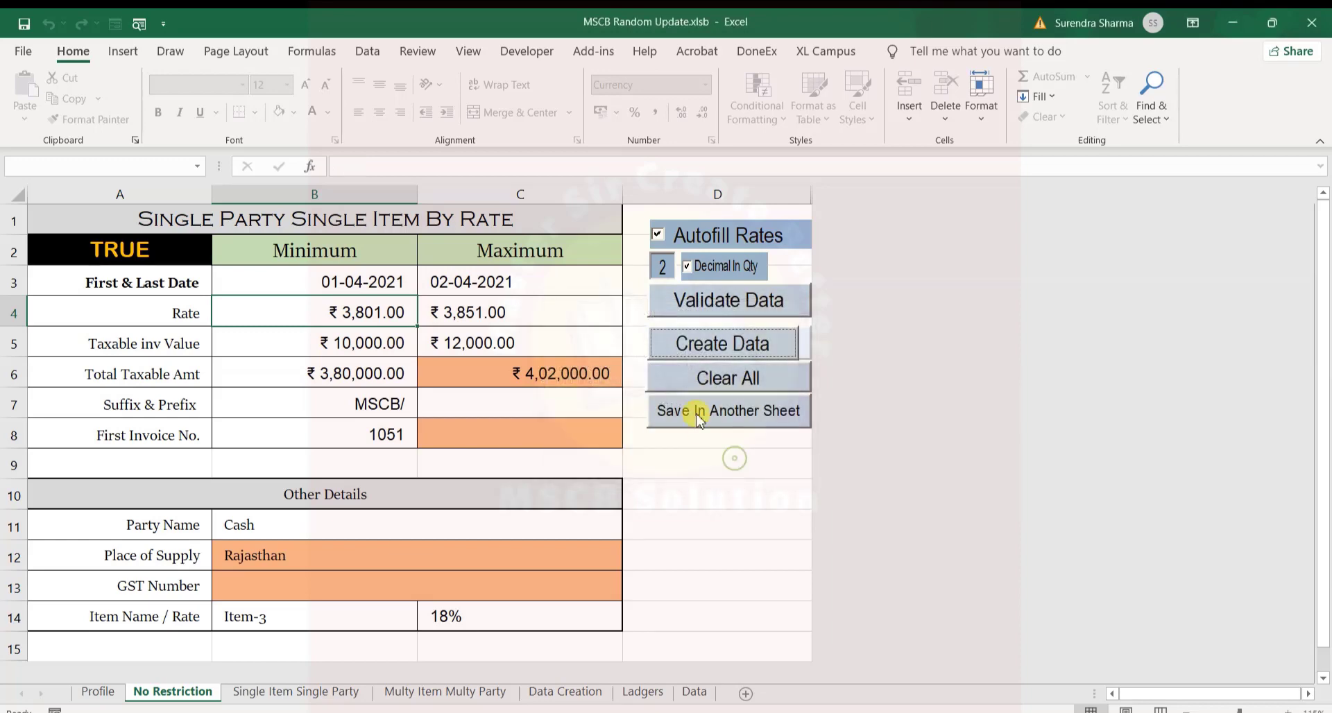
- Review the regenerated invoices on the Data Creation sheet, from the first invoice number to the last
left_click(563, 693)
left_click(62, 263)
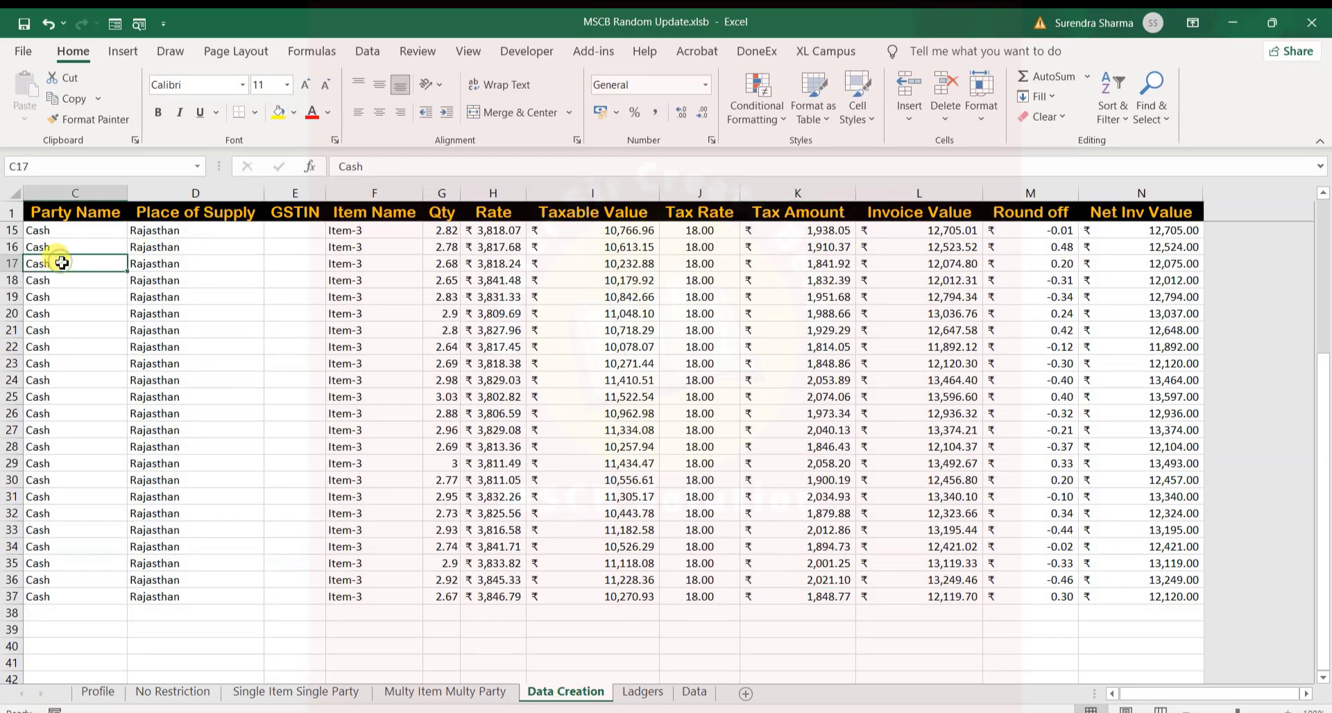
key("ctrl+Left")
key("Up")
key("Up")
key("Right")
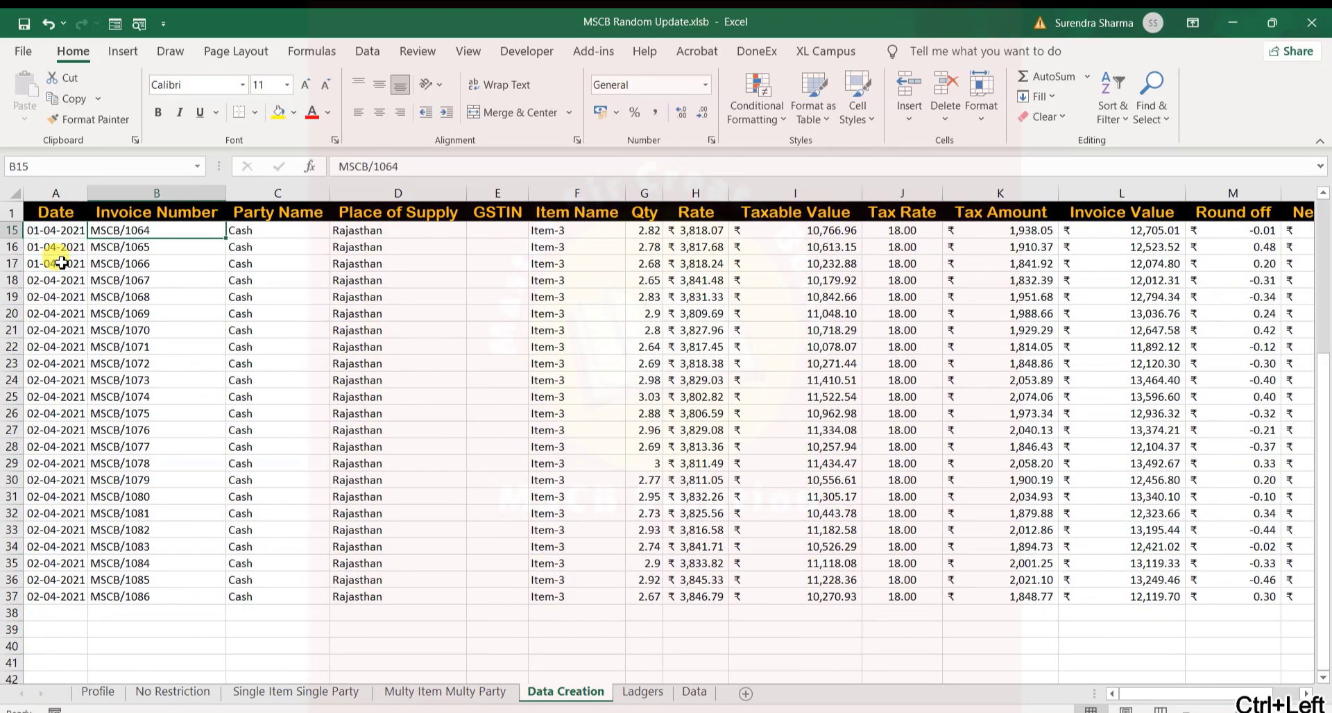
key("Up")
key("Down")
key("ctrl+Up")
key("Down")
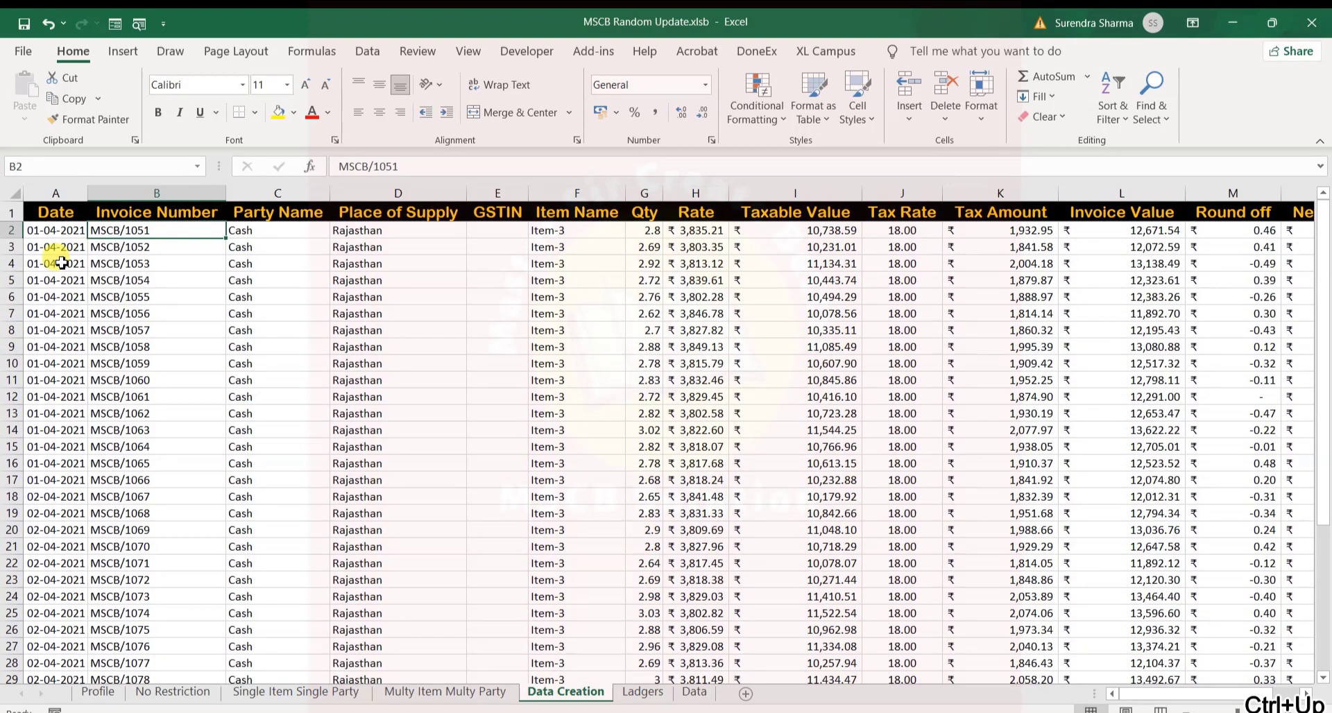
key("Down")
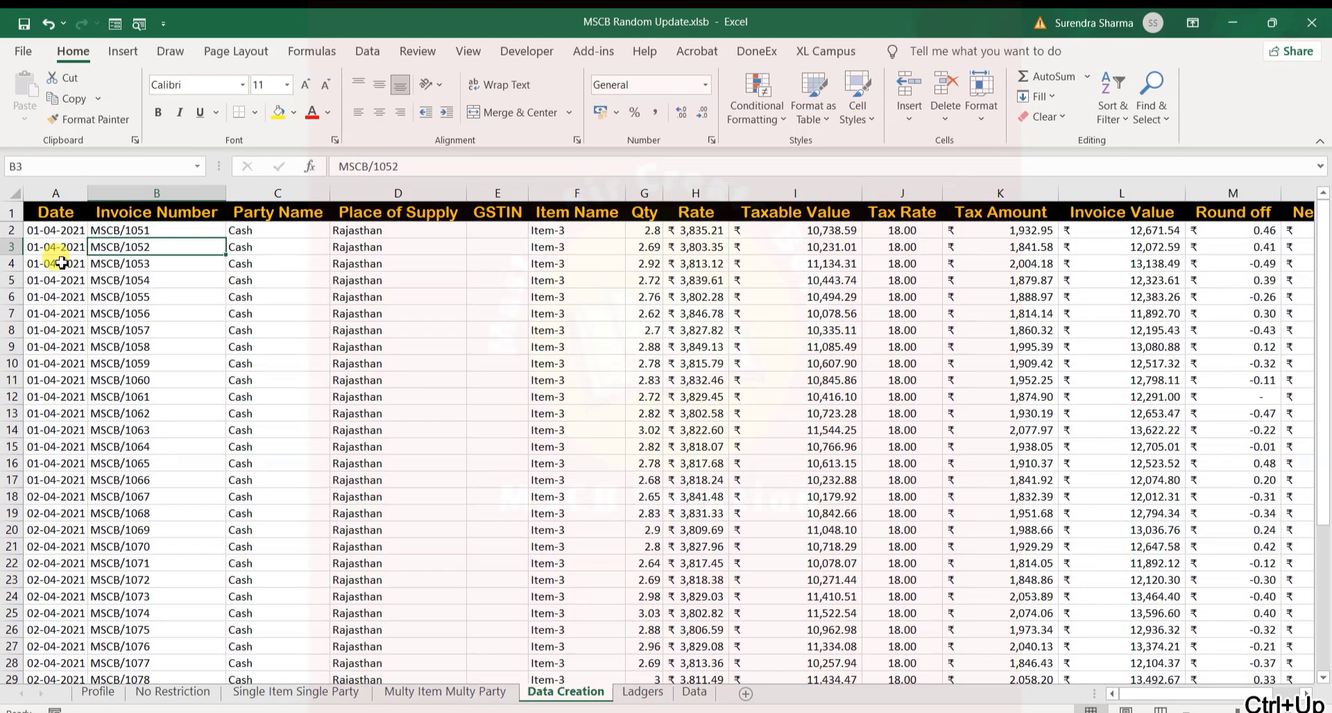
key("Up")
key("Down")
key("Down")
key("ctrl+Down")
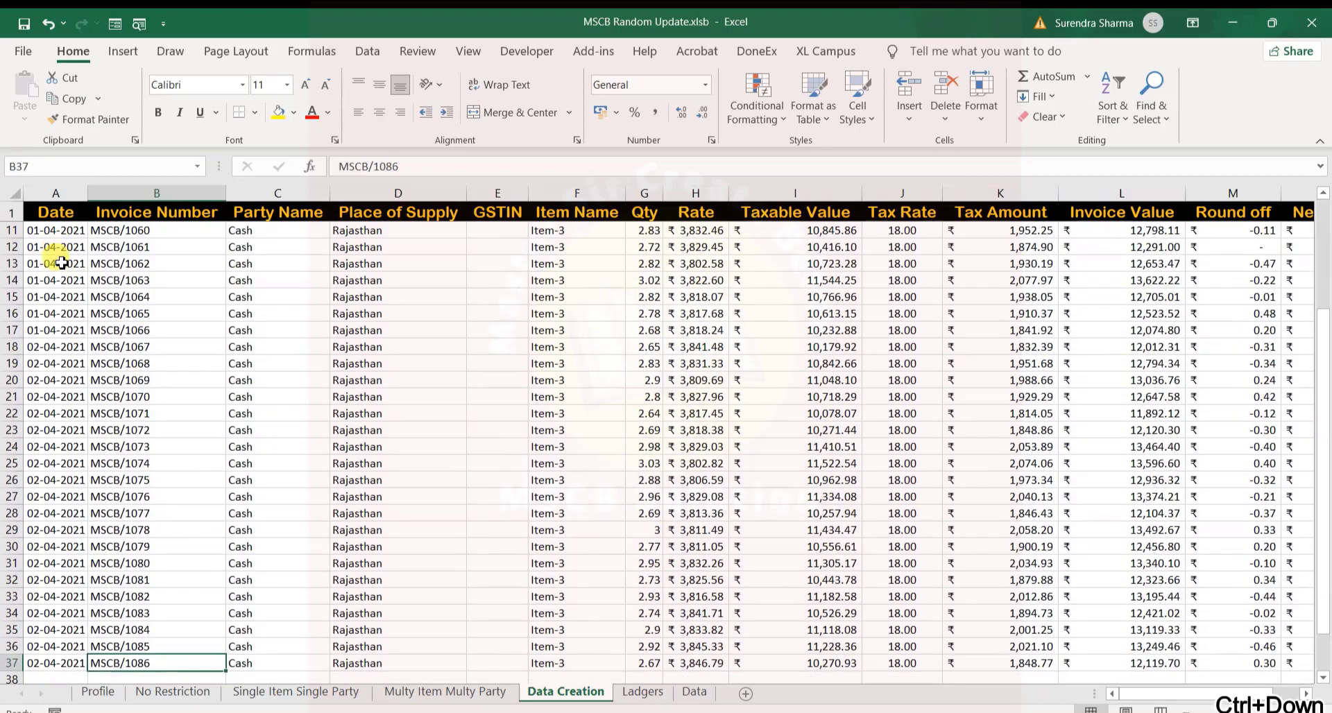
- Open the Single Item Single Party sheet and select the minimum First & Last Date cell
left_click(213, 694)
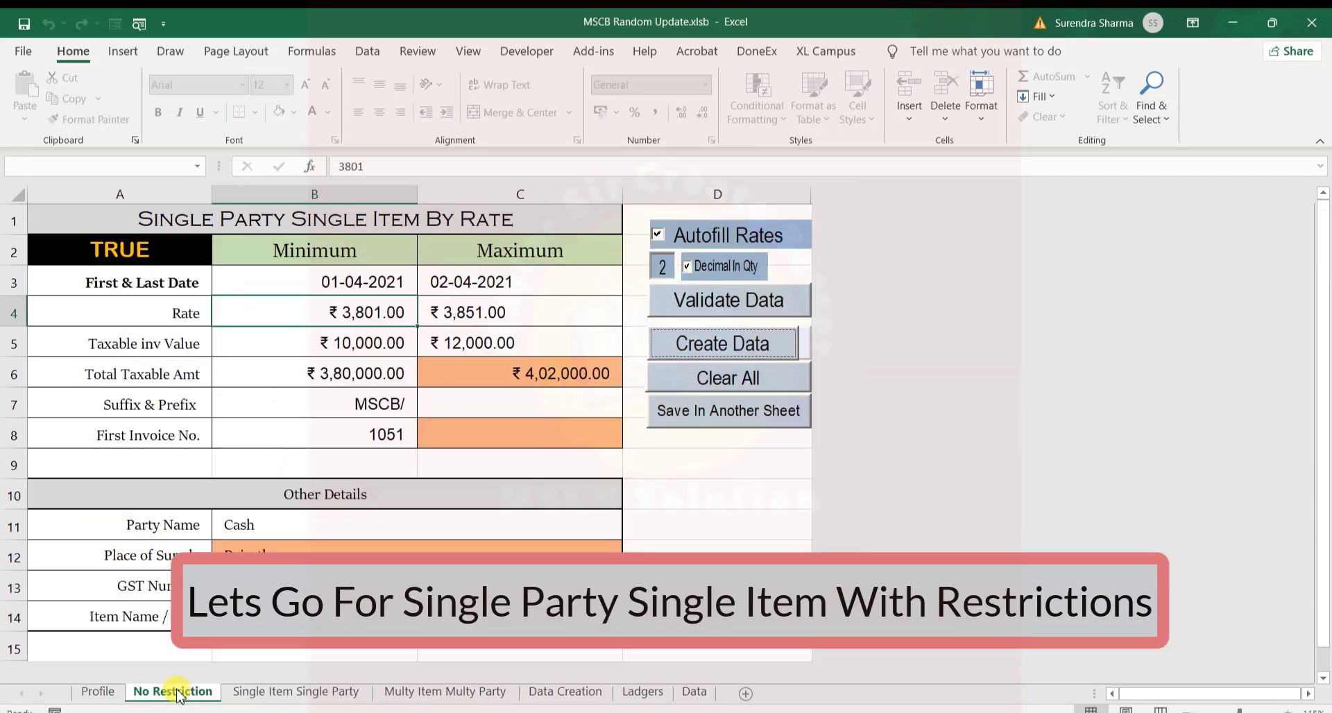
left_click(264, 692)
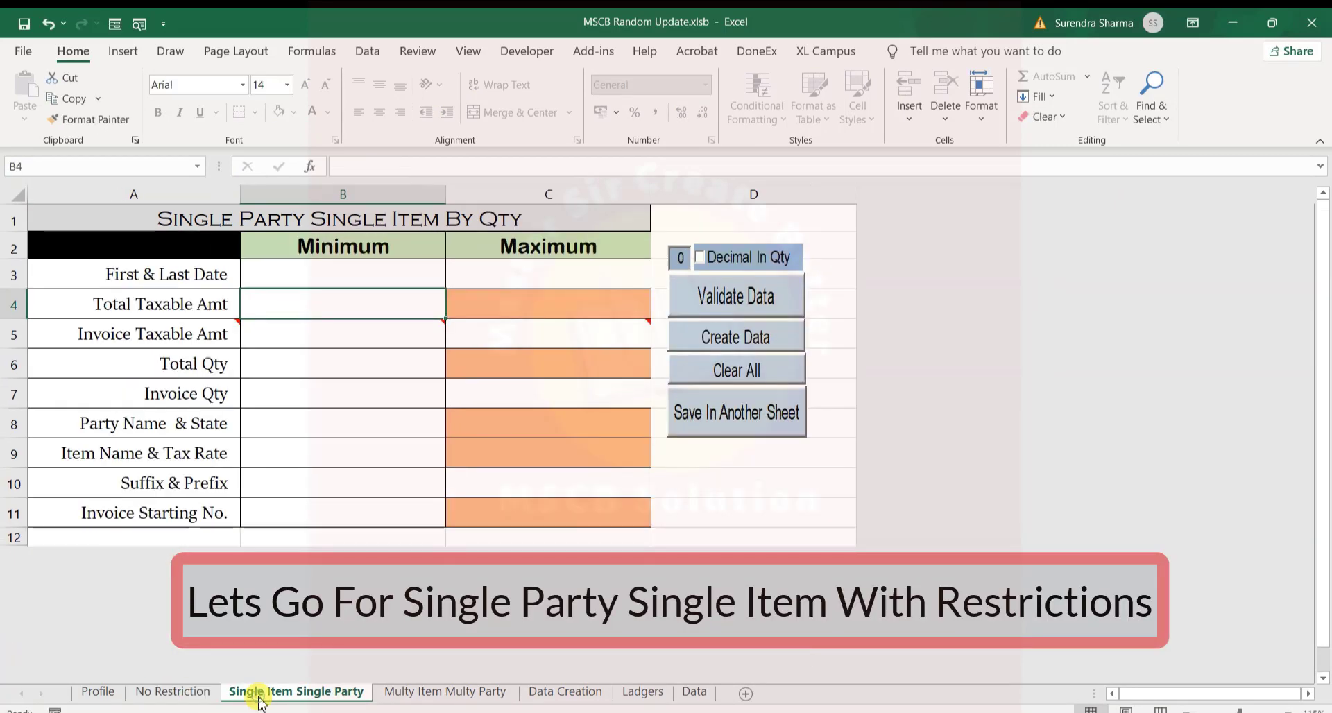
left_click(414, 265)
type("01")
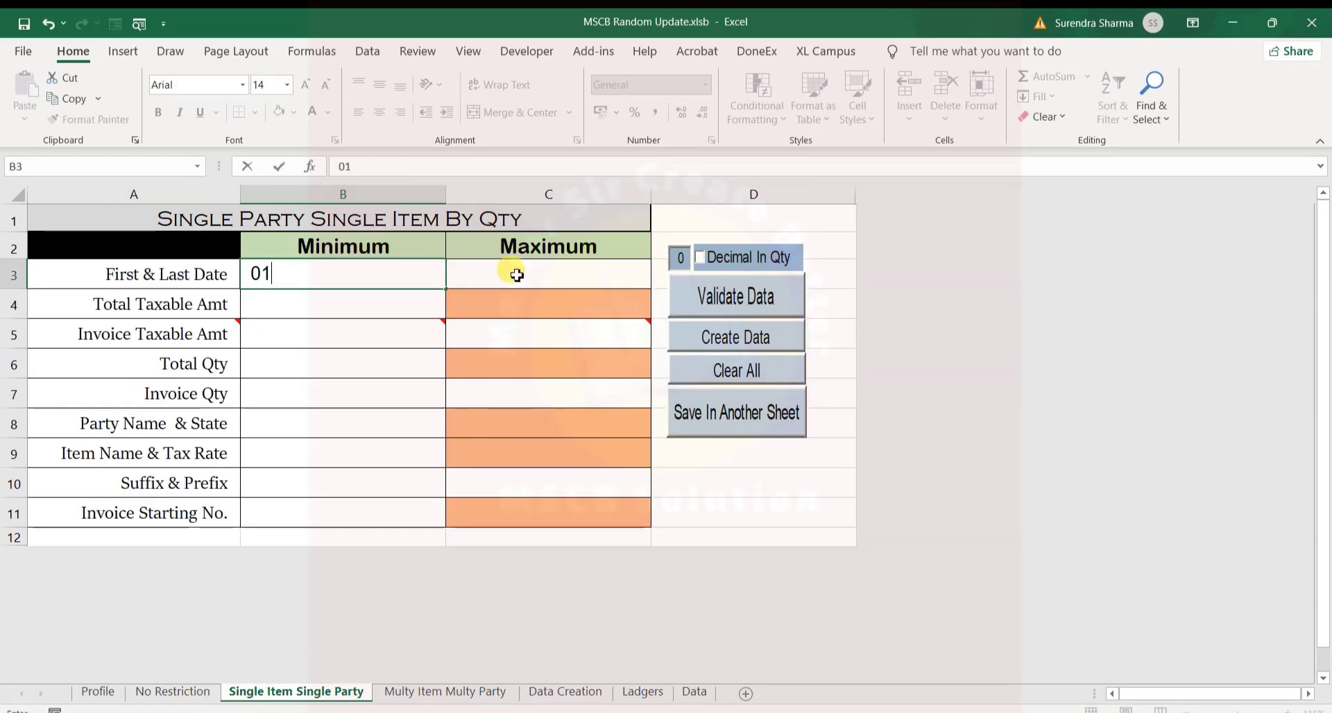
type("/04/2020")
key("Return")
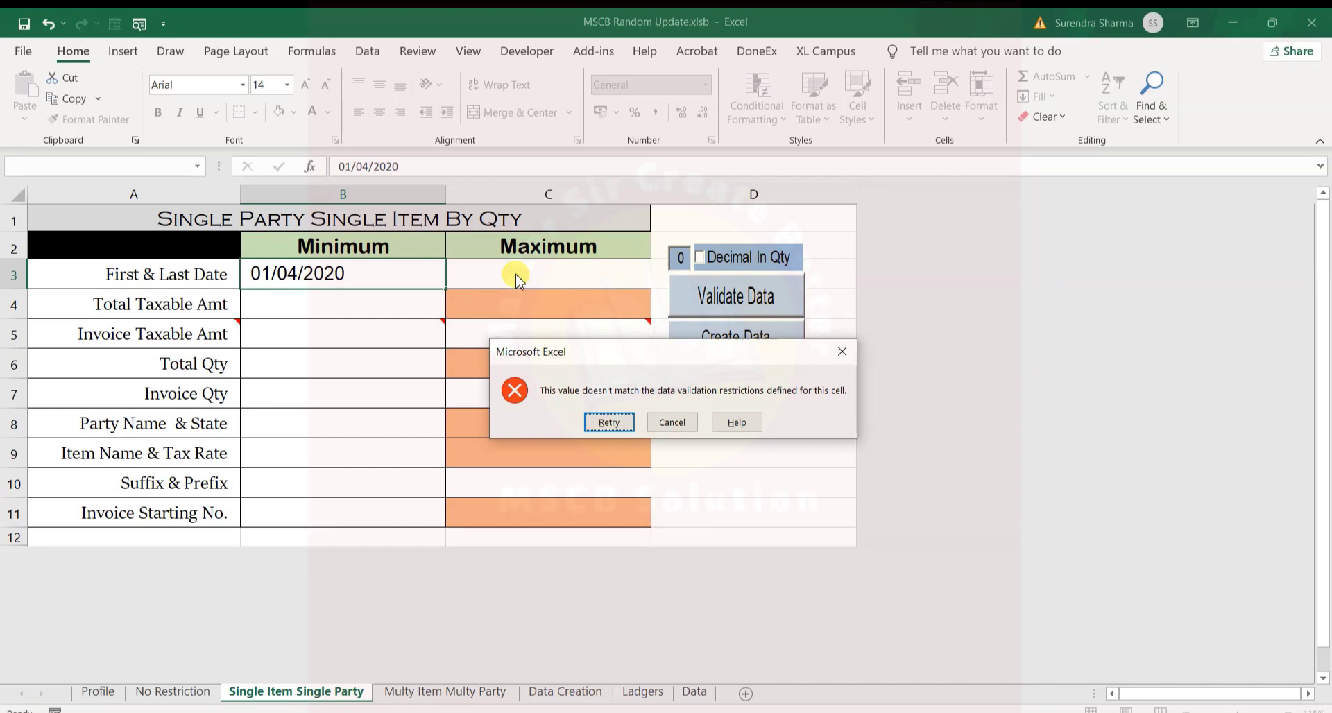
key("Return")
left_click(517, 275)
key("Escape")
- Enter 01/04/2021 as both the minimum and the maximum First & Last Date
type("01/0")
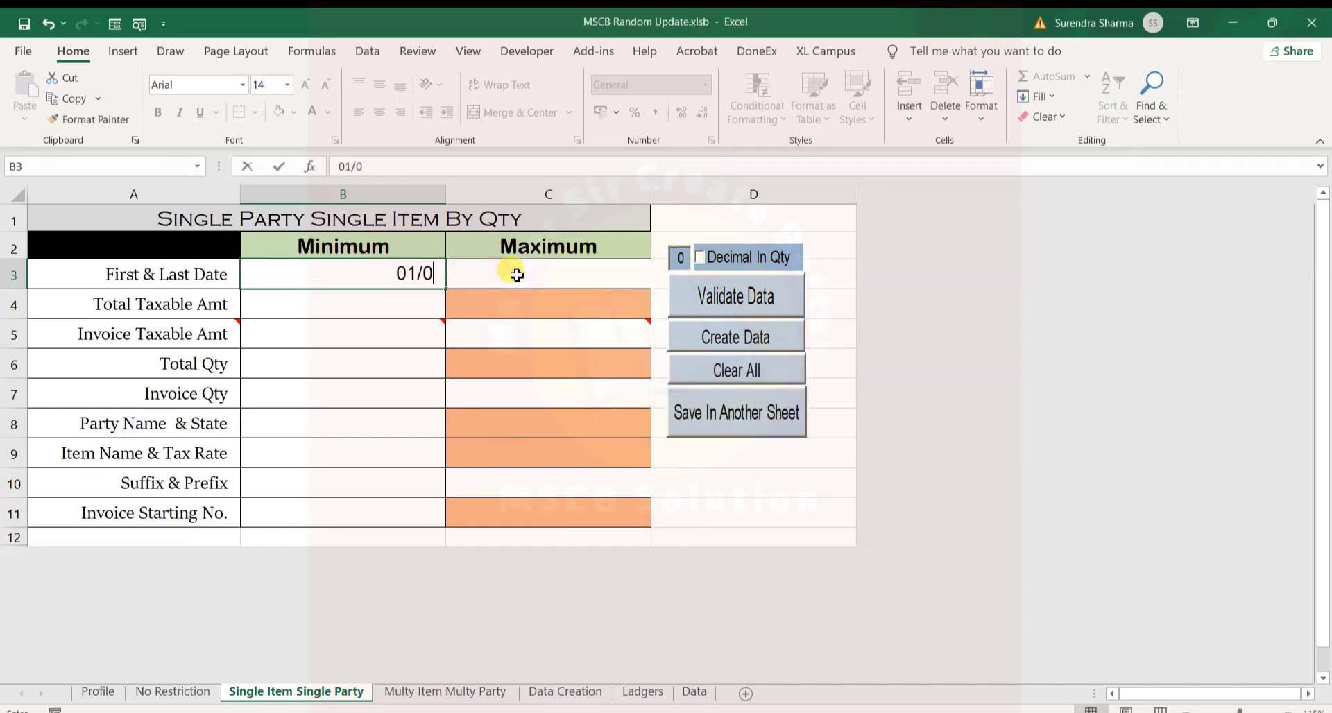
type("4/2021")
key("Tab")
type("01/")
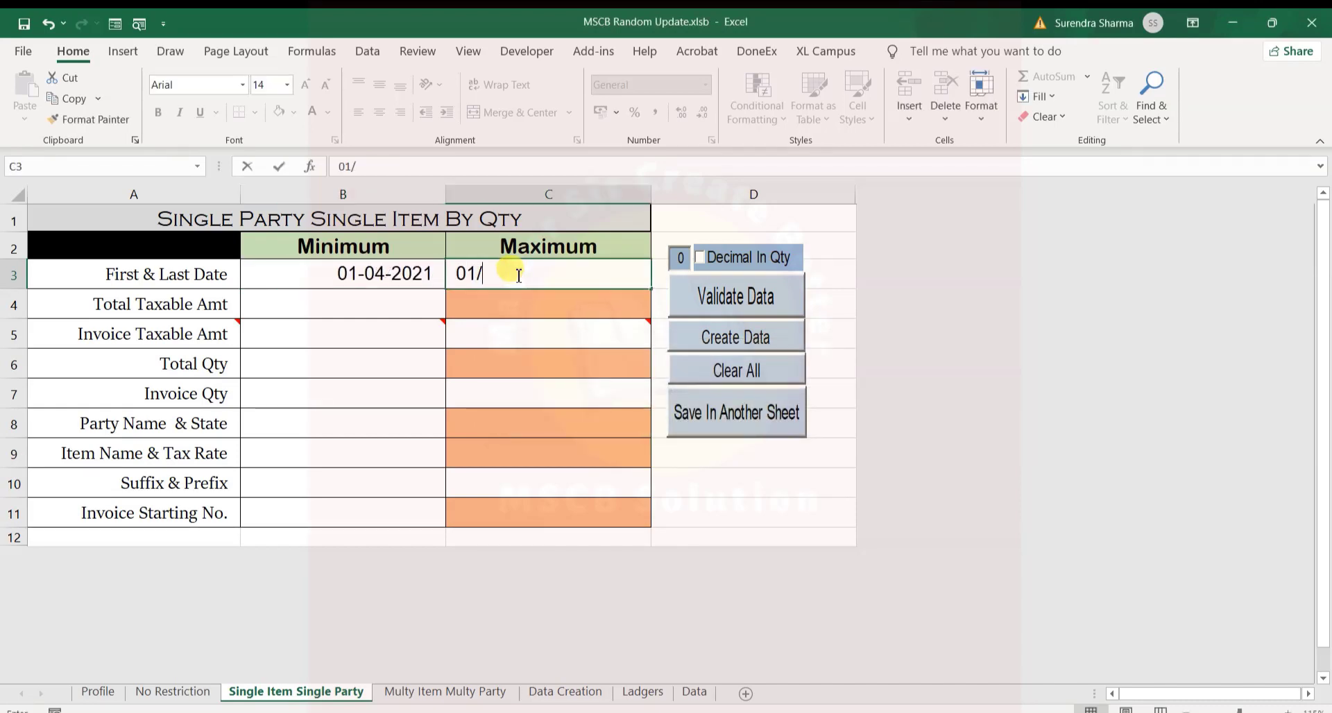
type("04/2021")
key("Return")
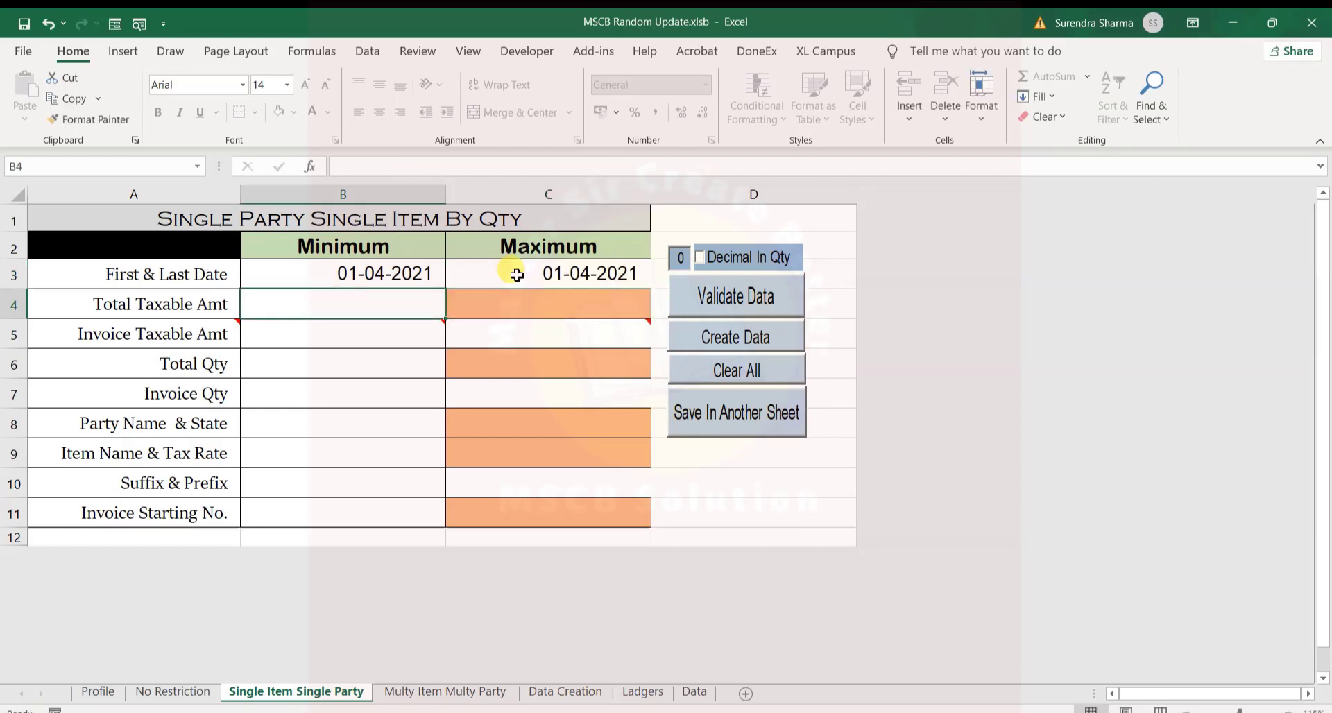
- Set the Total Taxable Amt to 4800000 and the Invoice Taxable Amt range to 20000 minimum and 45000 maximum
type("4800000")
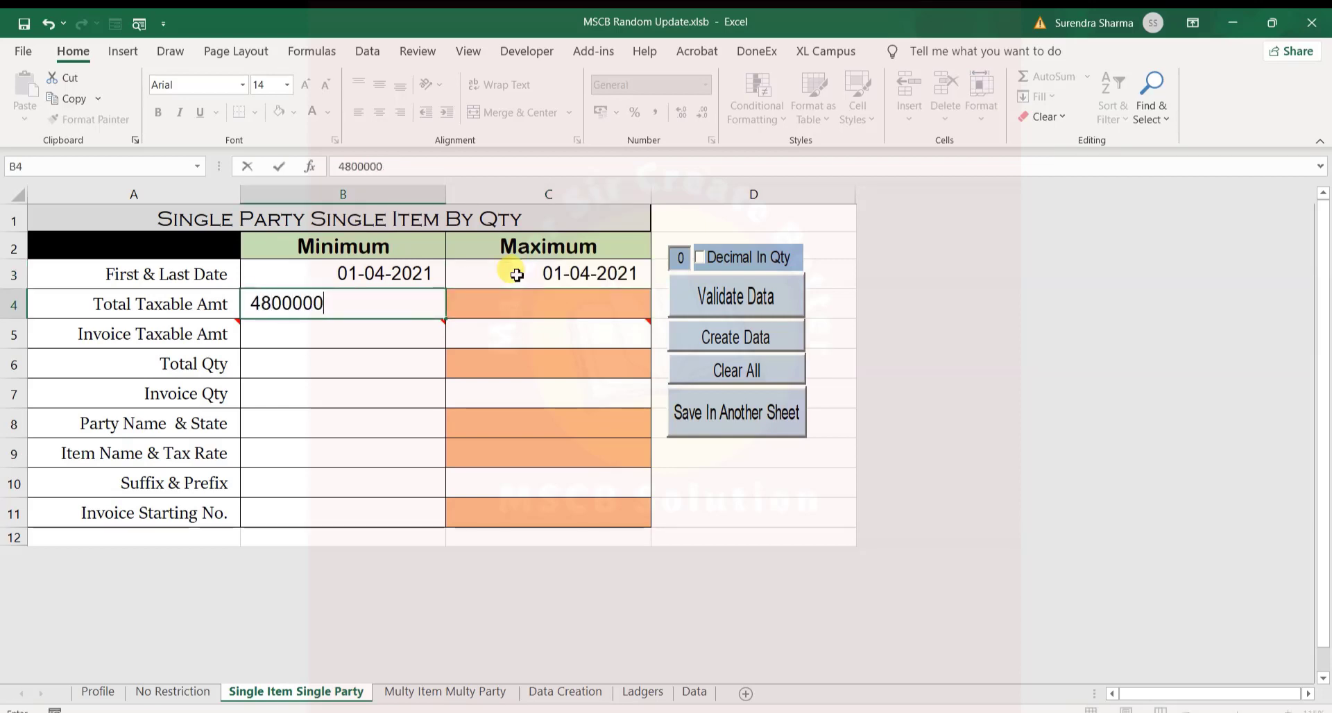
key("Return")
type("200000")
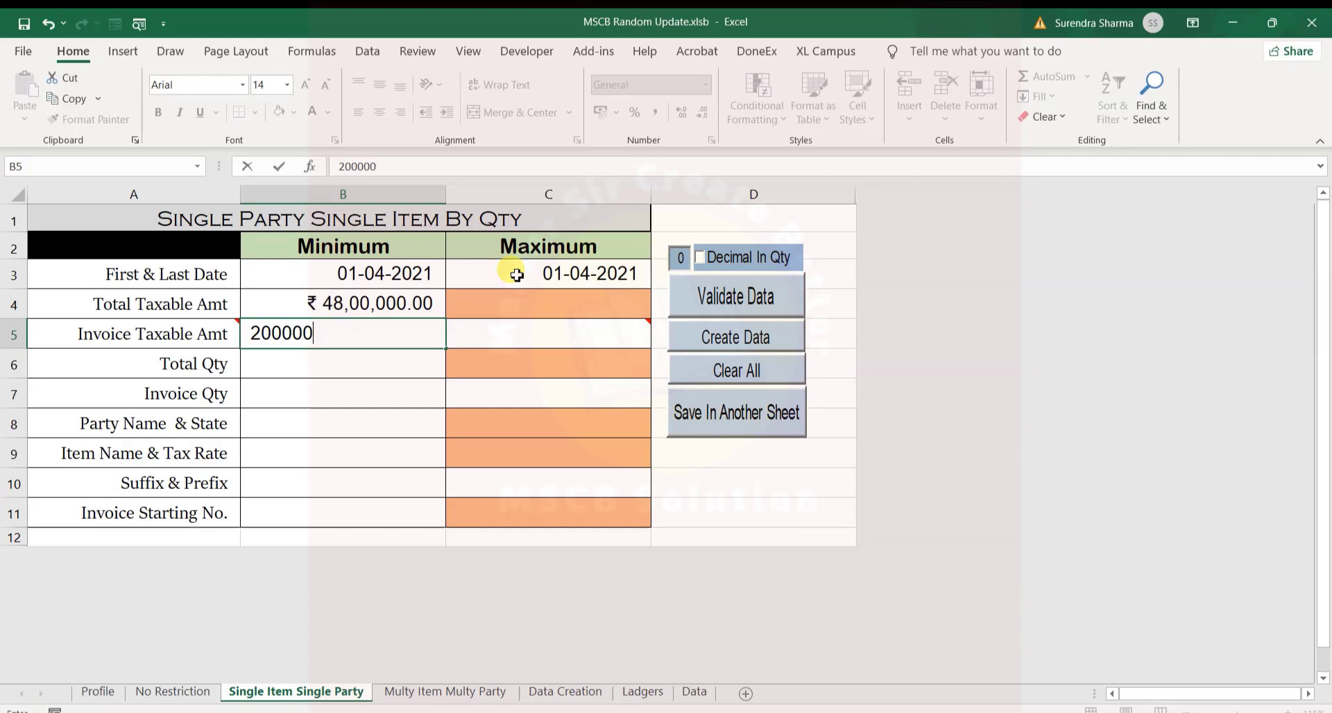
key("BackSpace")
key("Tab")
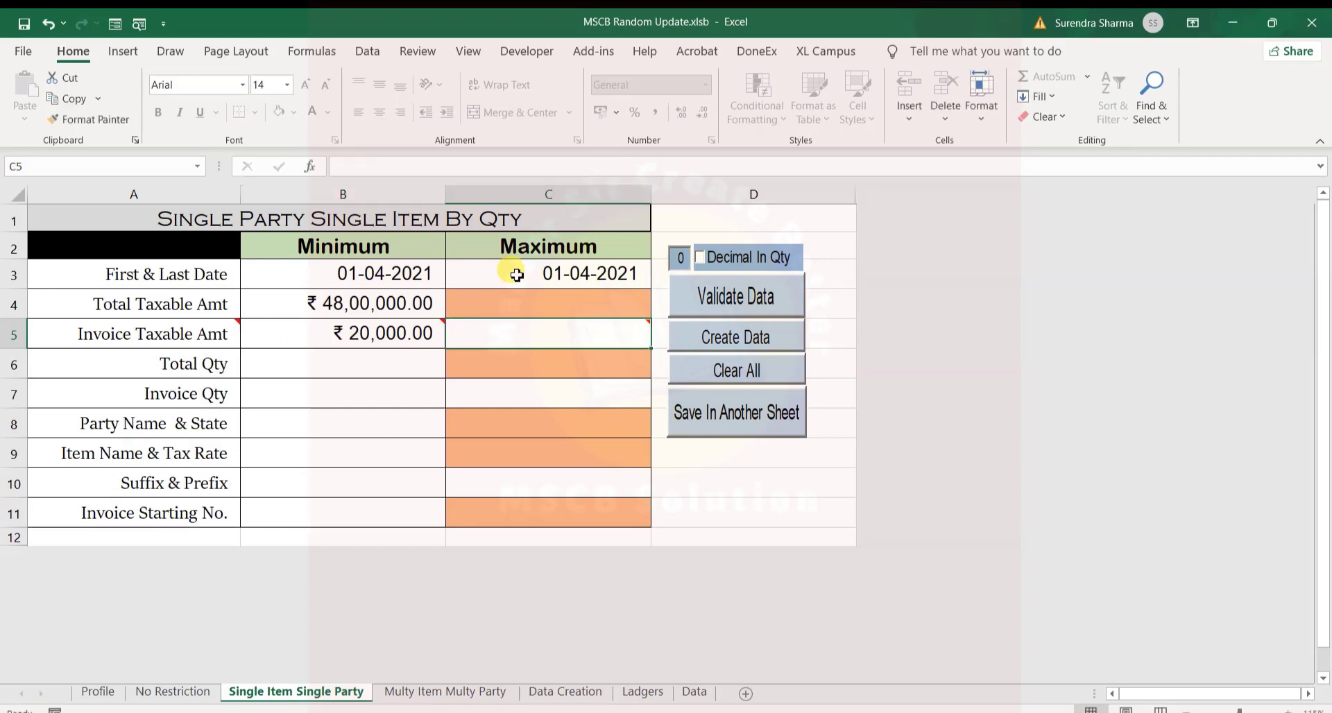
type("450000")
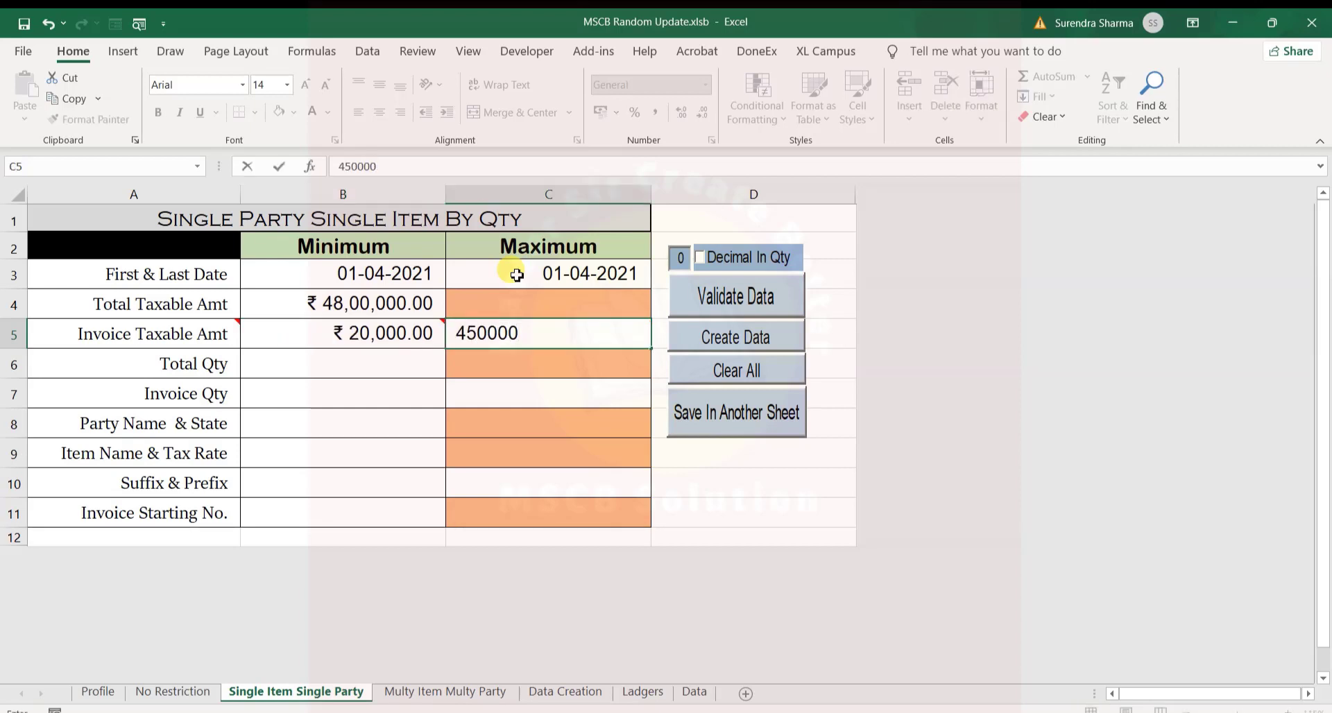
key("Return")
- Set the Total Qty to 1000 and the Invoice Qty range to 6 minimum and 10 maximum
type("1000")
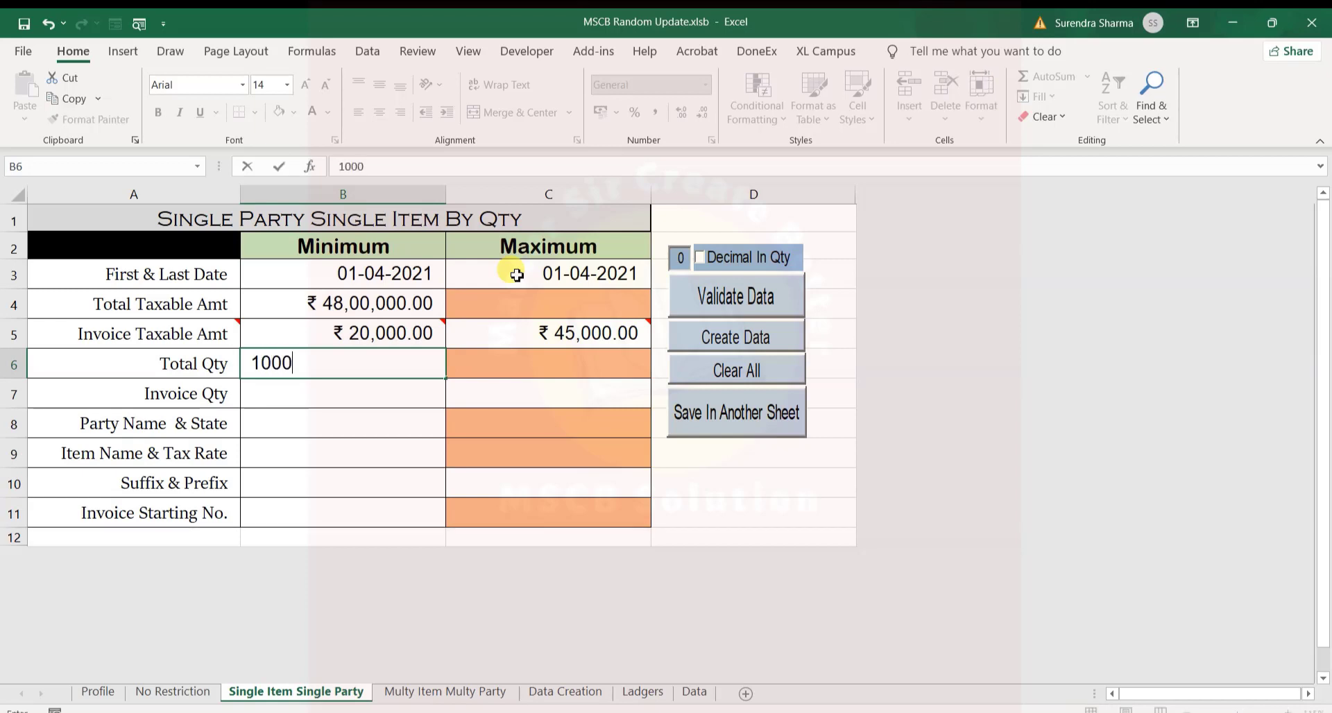
key("Return")
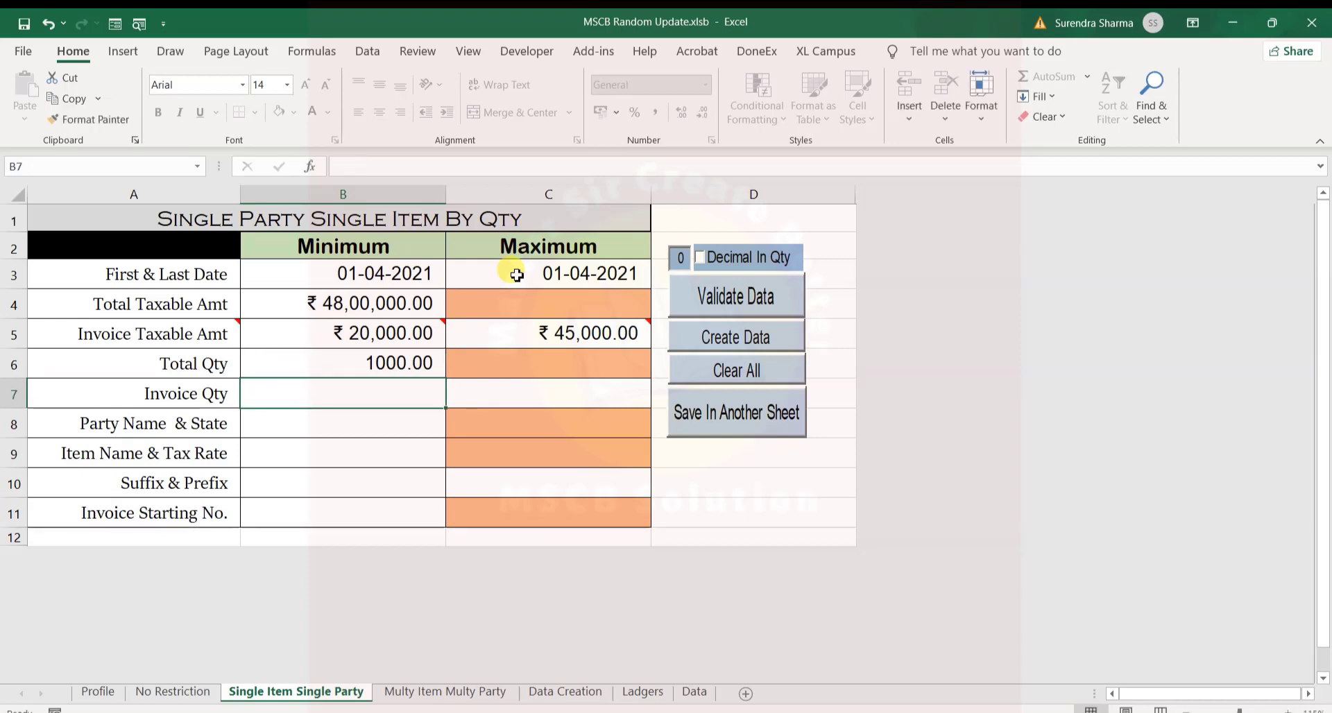
type("6")
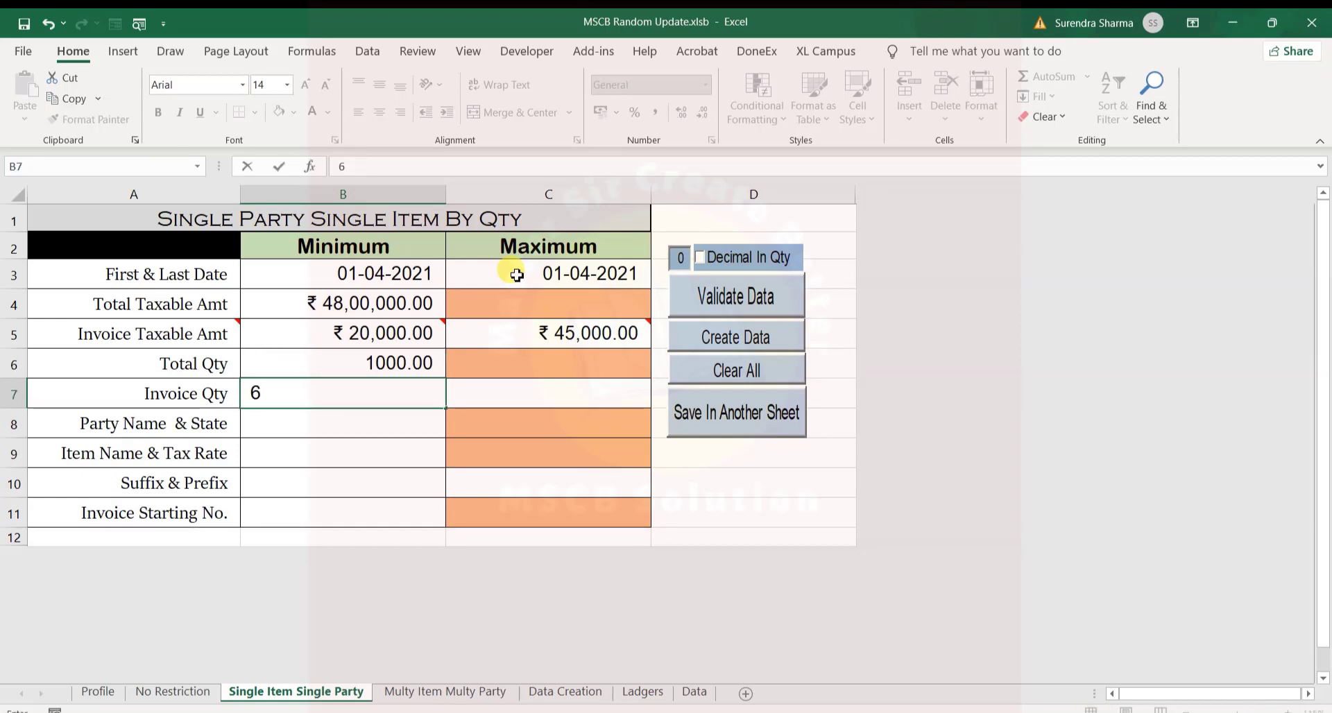
key("Right")
type("12")
key("Return")
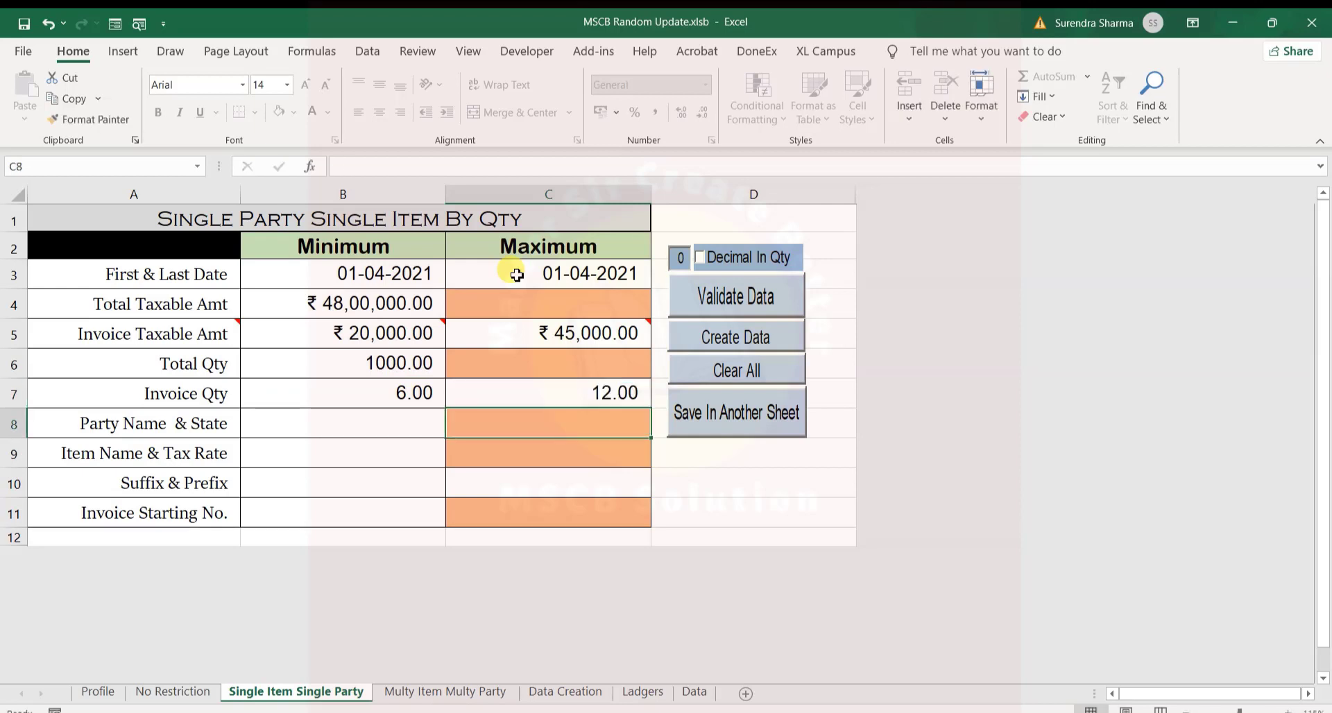
key("Up")
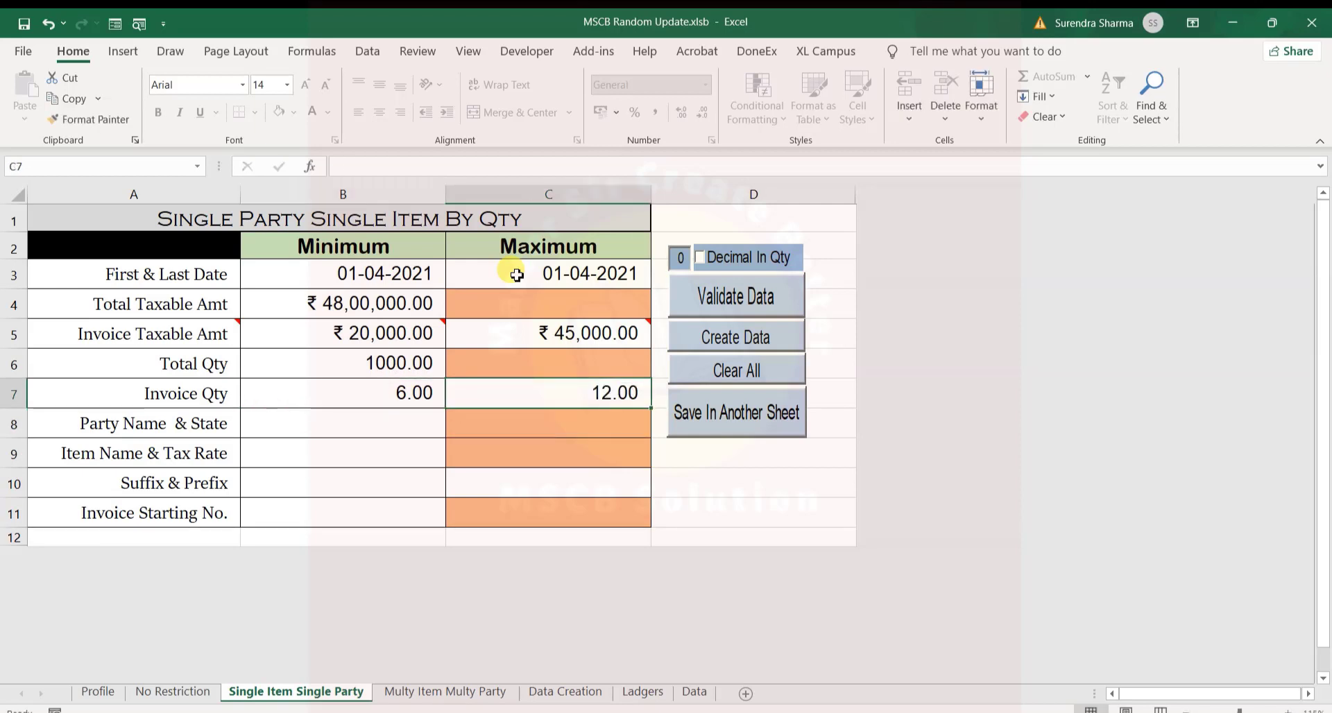
type("10")
key("Return")
- Choose Cash as the party name for the quantity-based invoices
key("Left")
key("alt+Down")
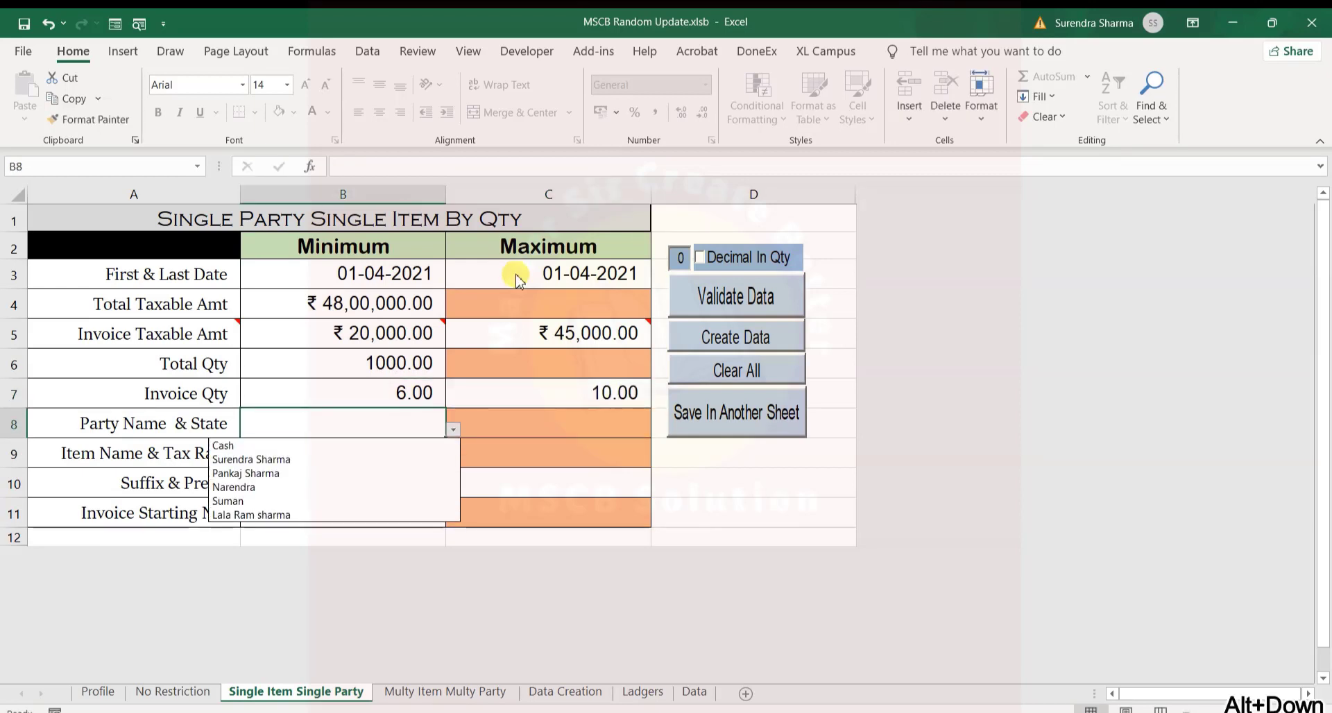
key("Down")
key("Return")
key("Return")
- Choose Item-3 as the item name for the quantity-based invoices
key("alt+Down")
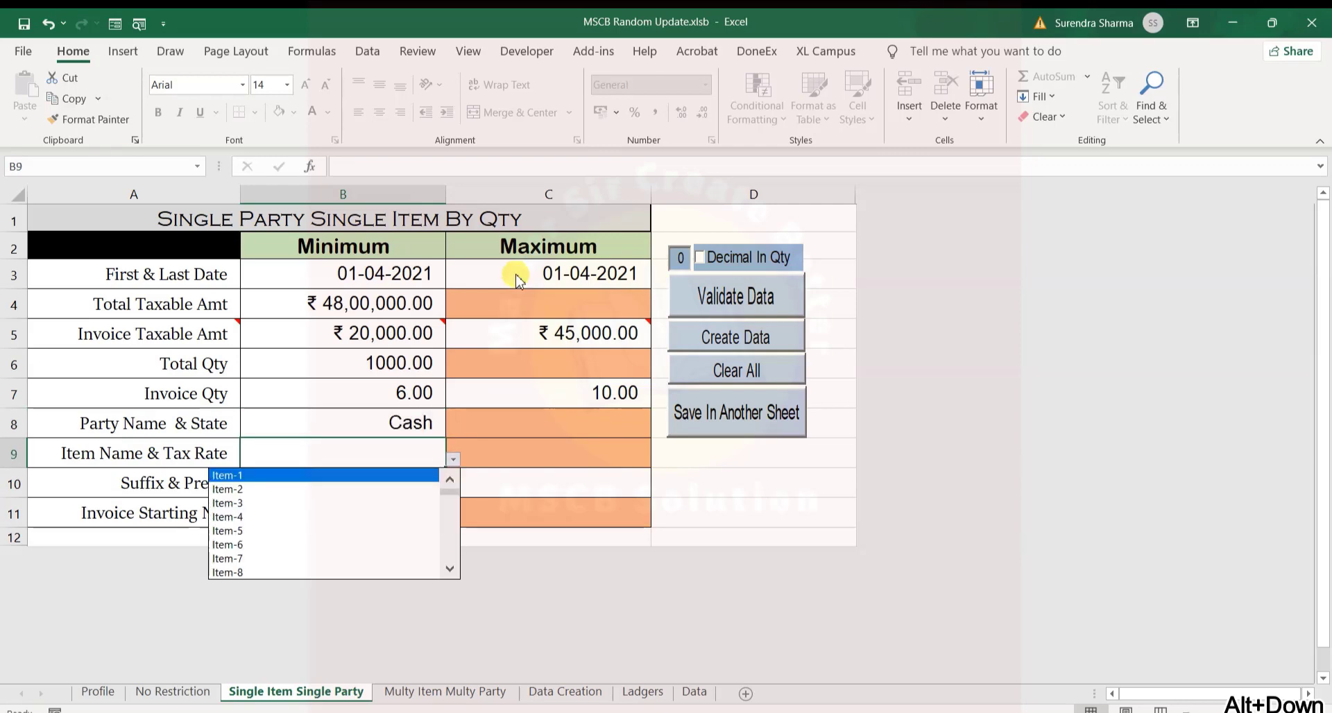
key("Down")
key("Down")
key("Return")
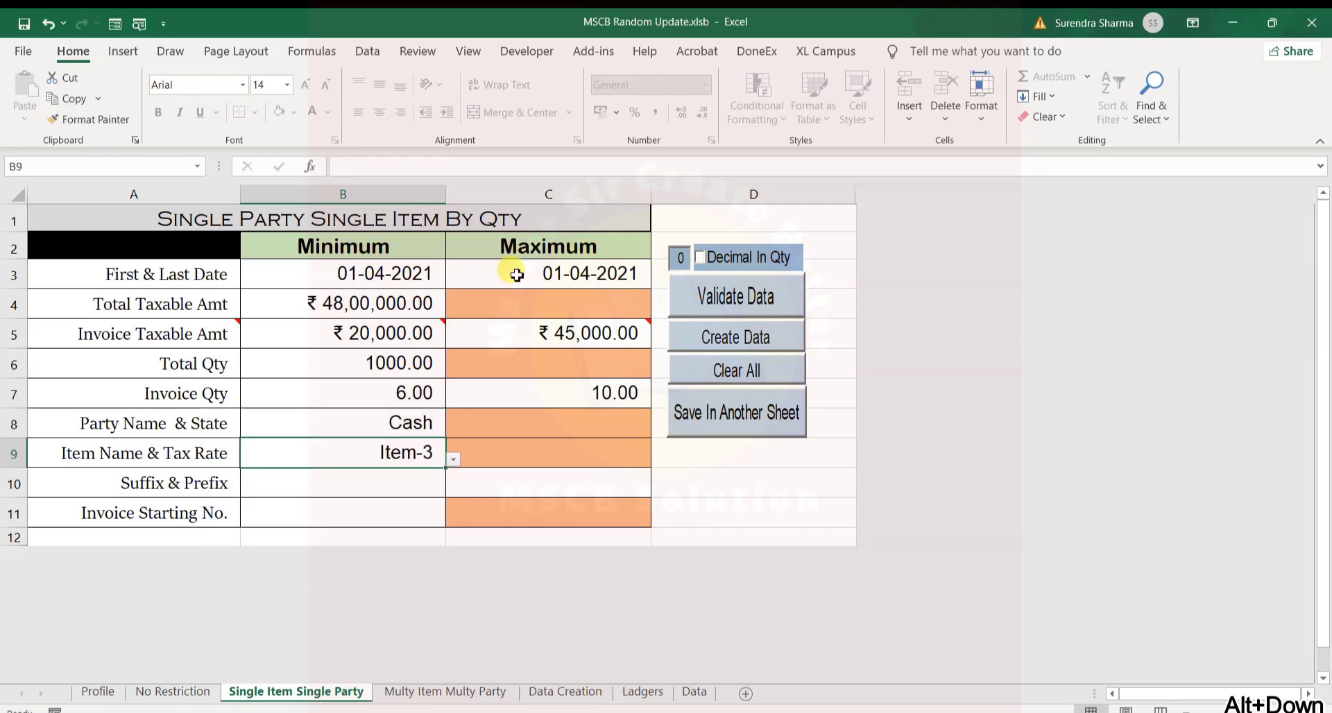
- Check the tax rate, Min Rate and Max Rate of Item-5 and Item-12 on the Ladgers sheet
left_click(652, 692)
left_click_drag(614, 291, 410, 294)
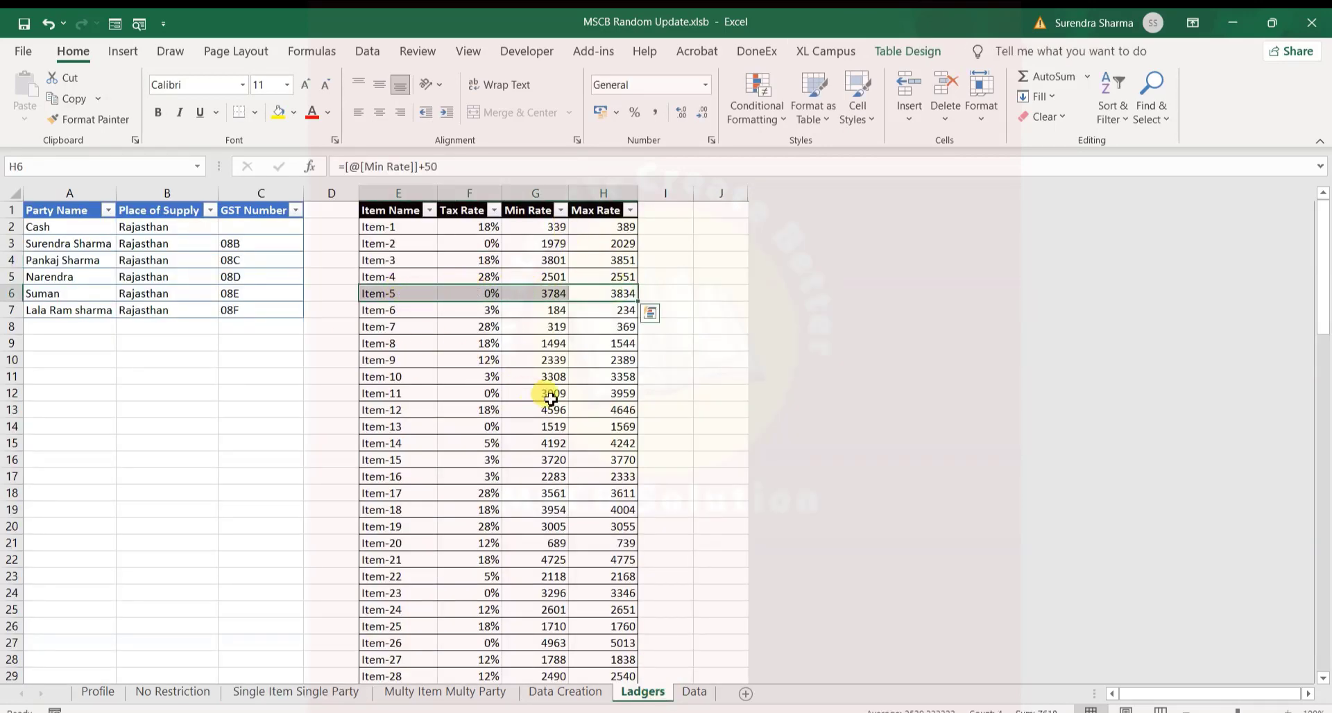
left_click_drag(607, 416, 347, 413)
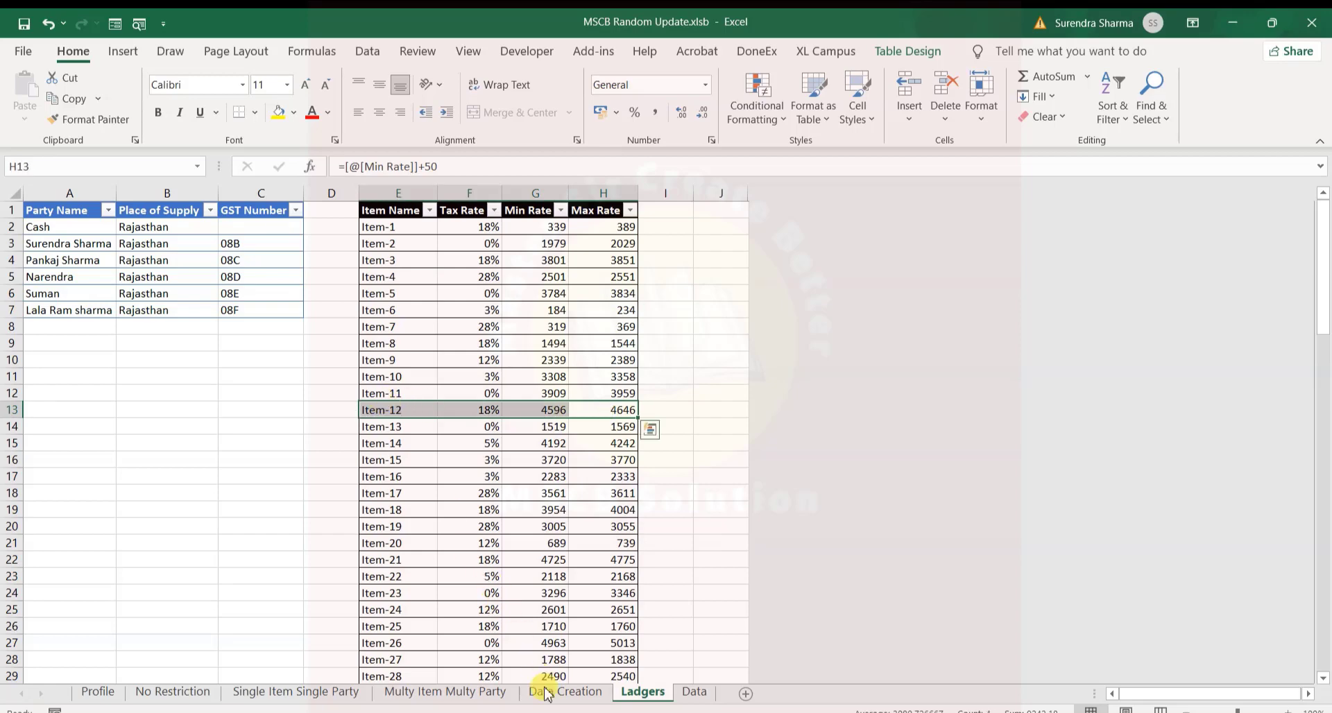
- Change the item name on the Single Item Single Party sheet to Item-12
left_click(296, 692)
key("alt+shift+Down")
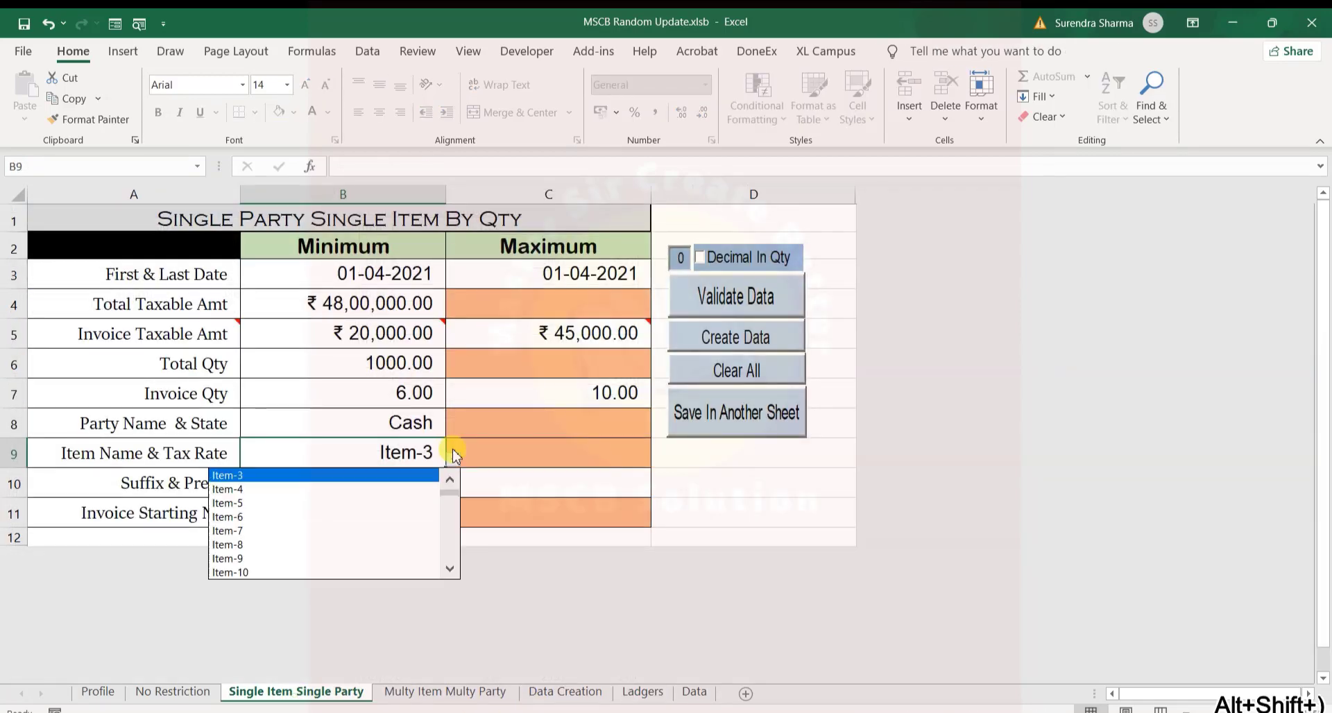
key("Down")
key("Down")
key("Down")
key("Down")
key("Down")
key("Down")
key("Down")
key("Down")
key("Down")
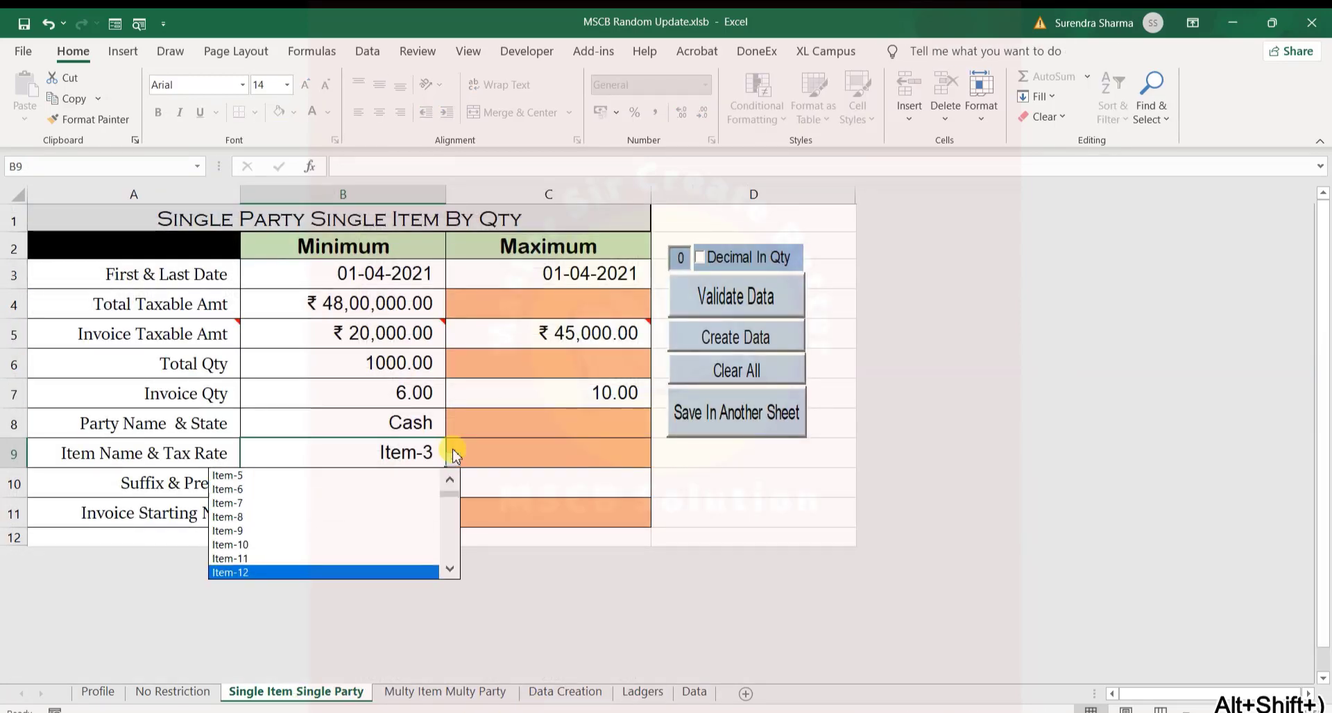
key("Return")
- Set the Invoice Starting No. to 101, validate the entries and dismiss the messages about the minimum data calculation
key("Down")
key("Down")
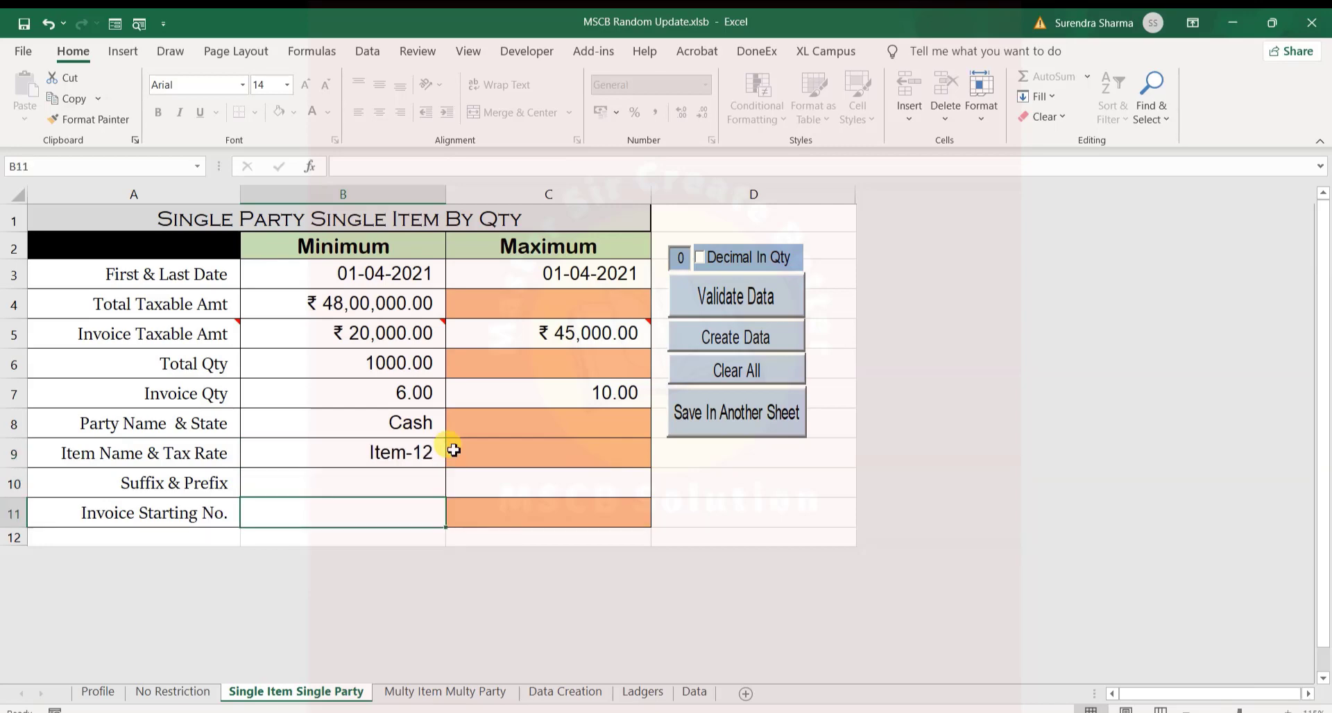
type("101")
key("Return")
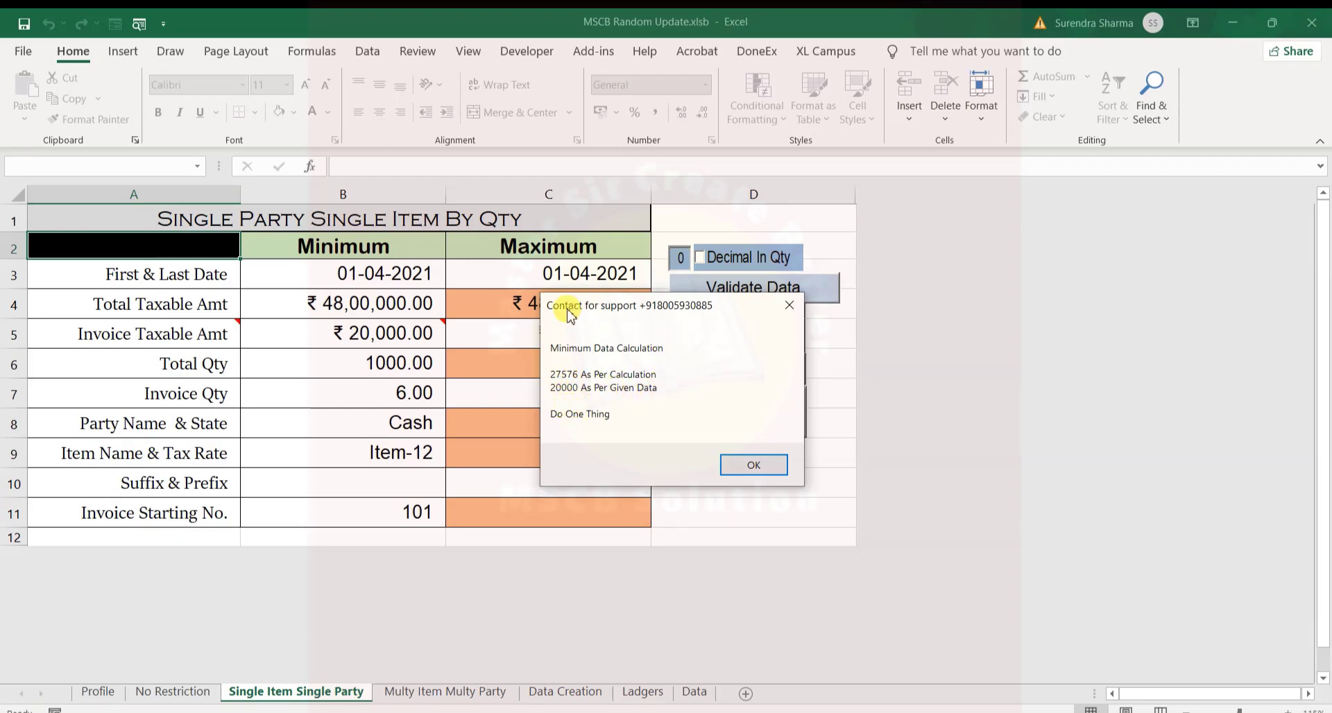
left_click(768, 463)
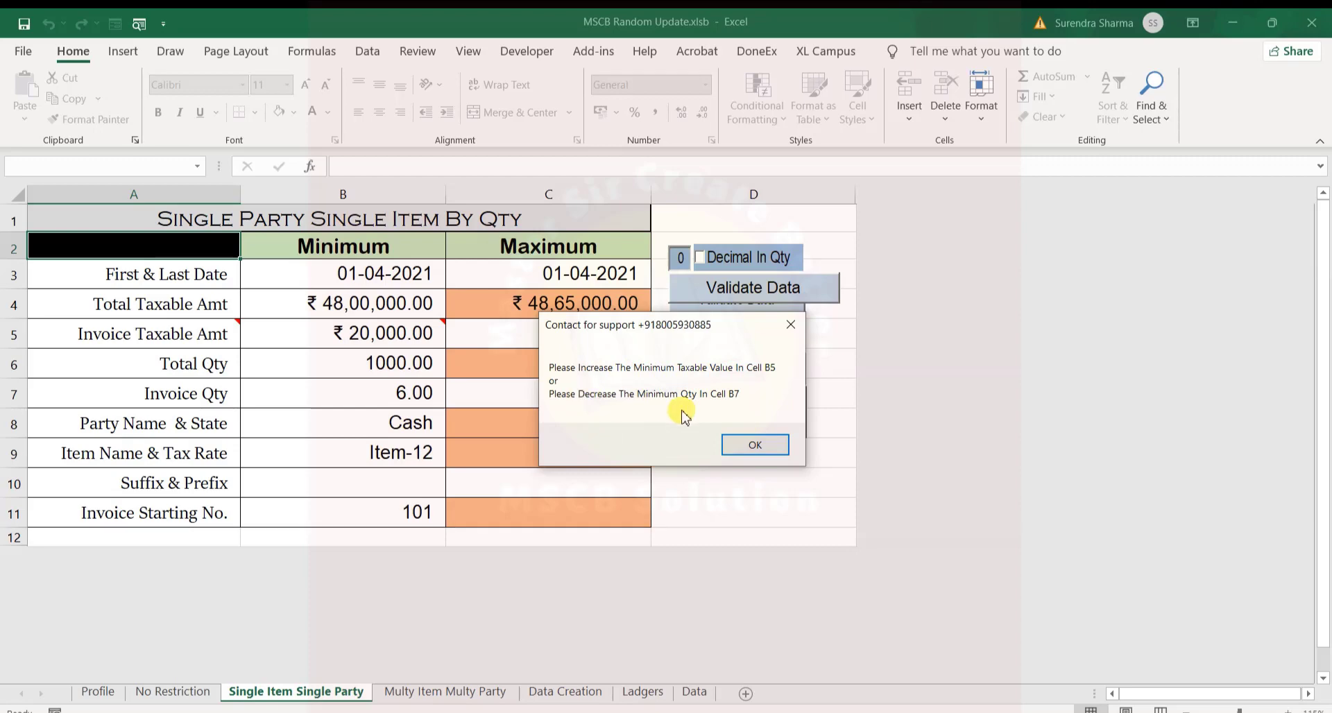
left_click(747, 444)
- Set the minimum Invoice Qty to 5, validate the entries again and dismiss the messages
type("5")
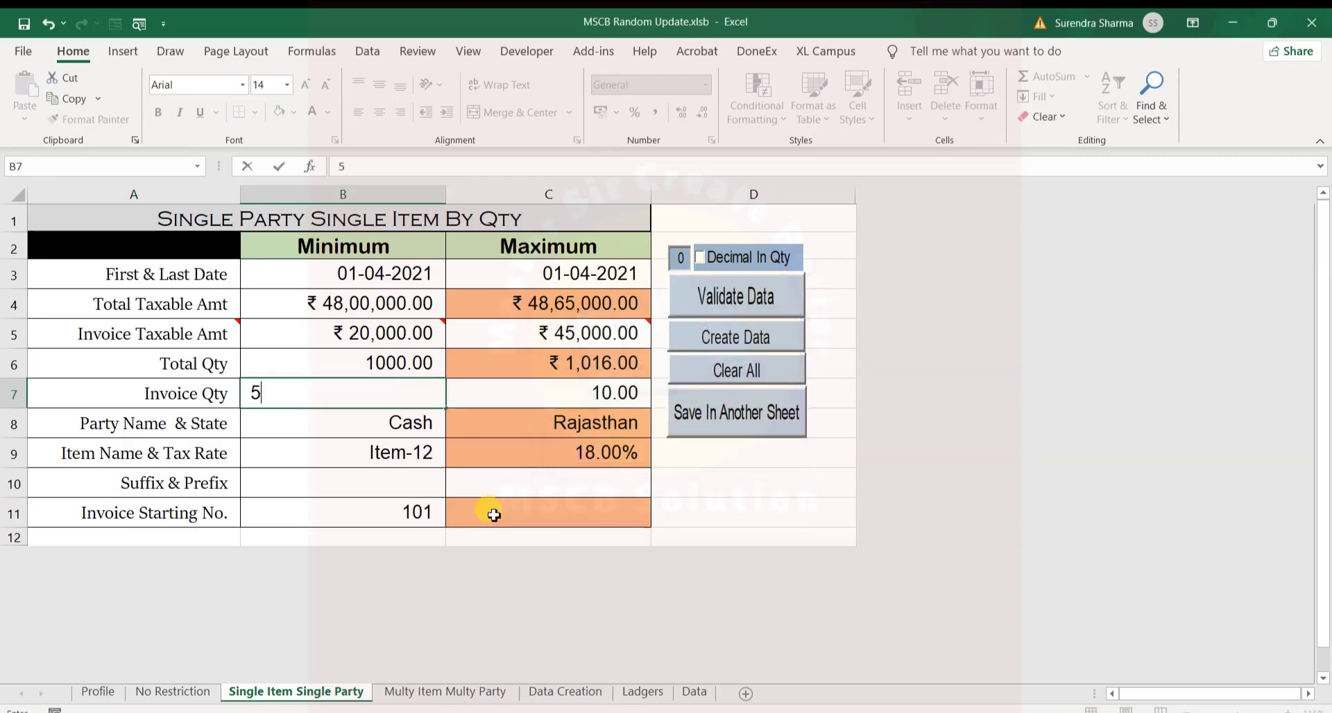
key("Return")
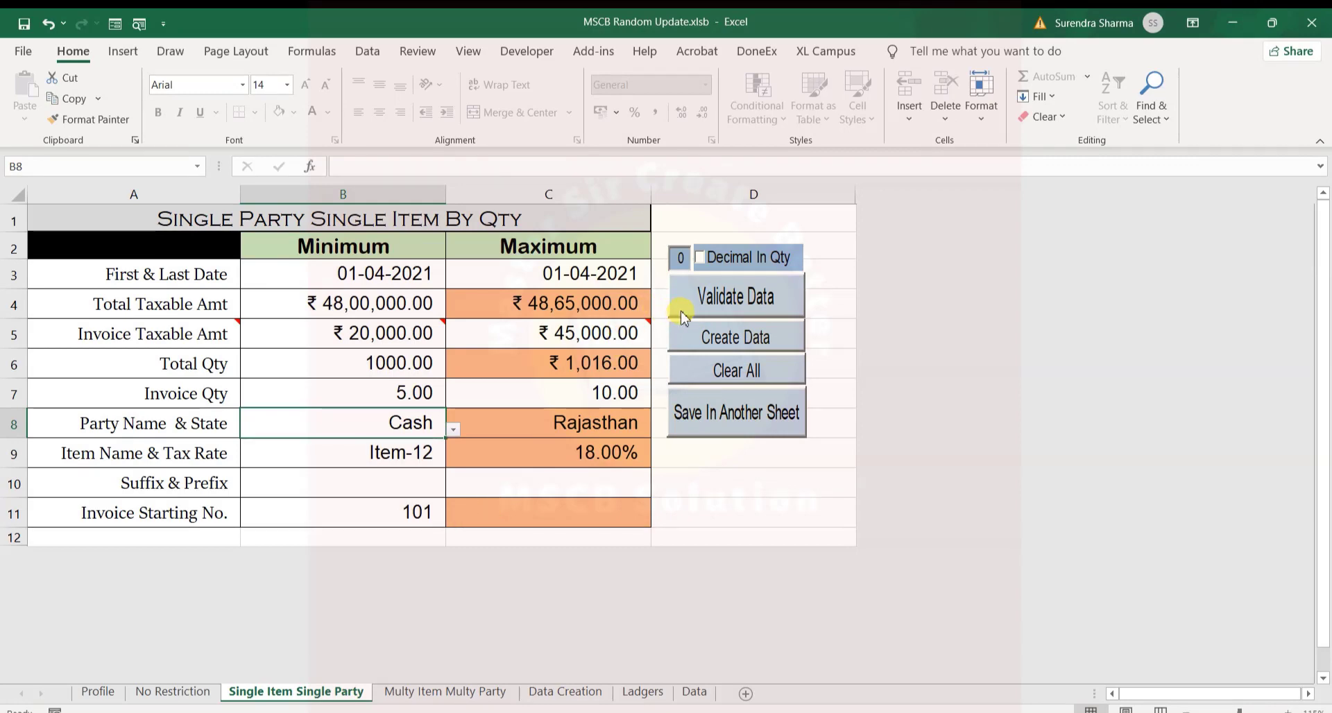
left_click(694, 295)
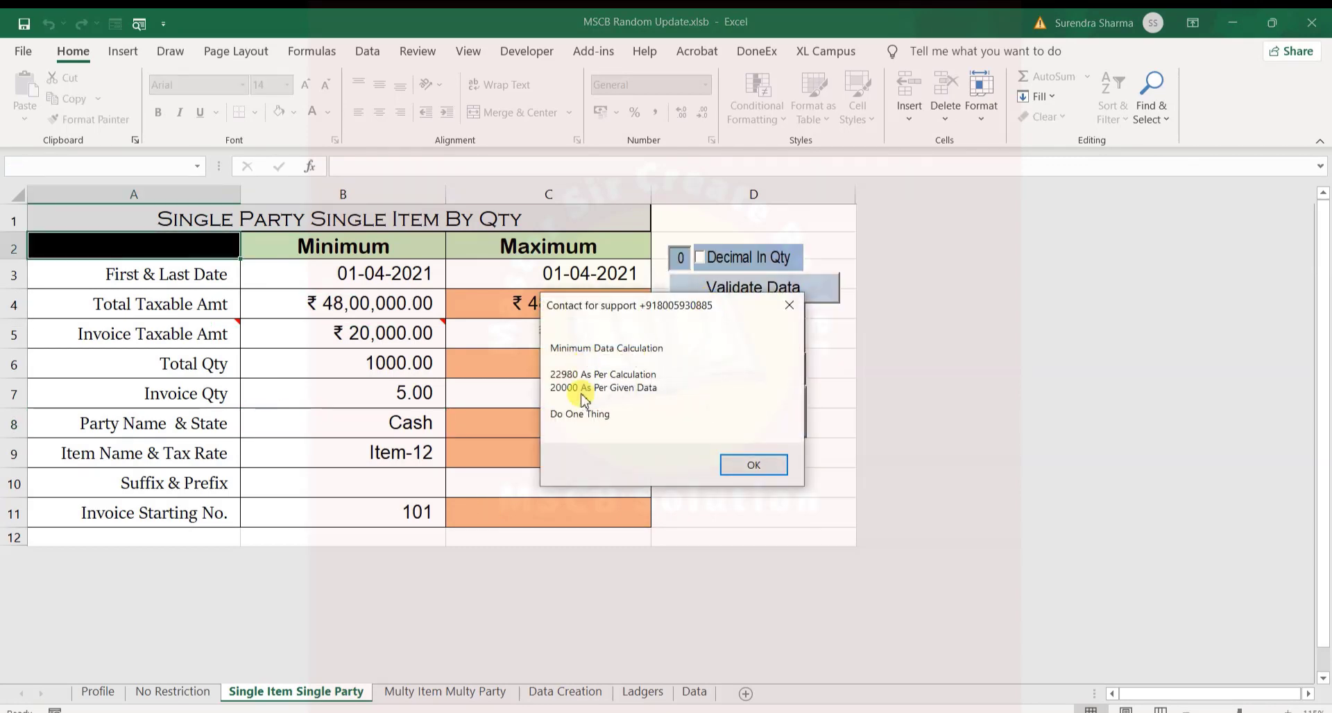
left_click(737, 467)
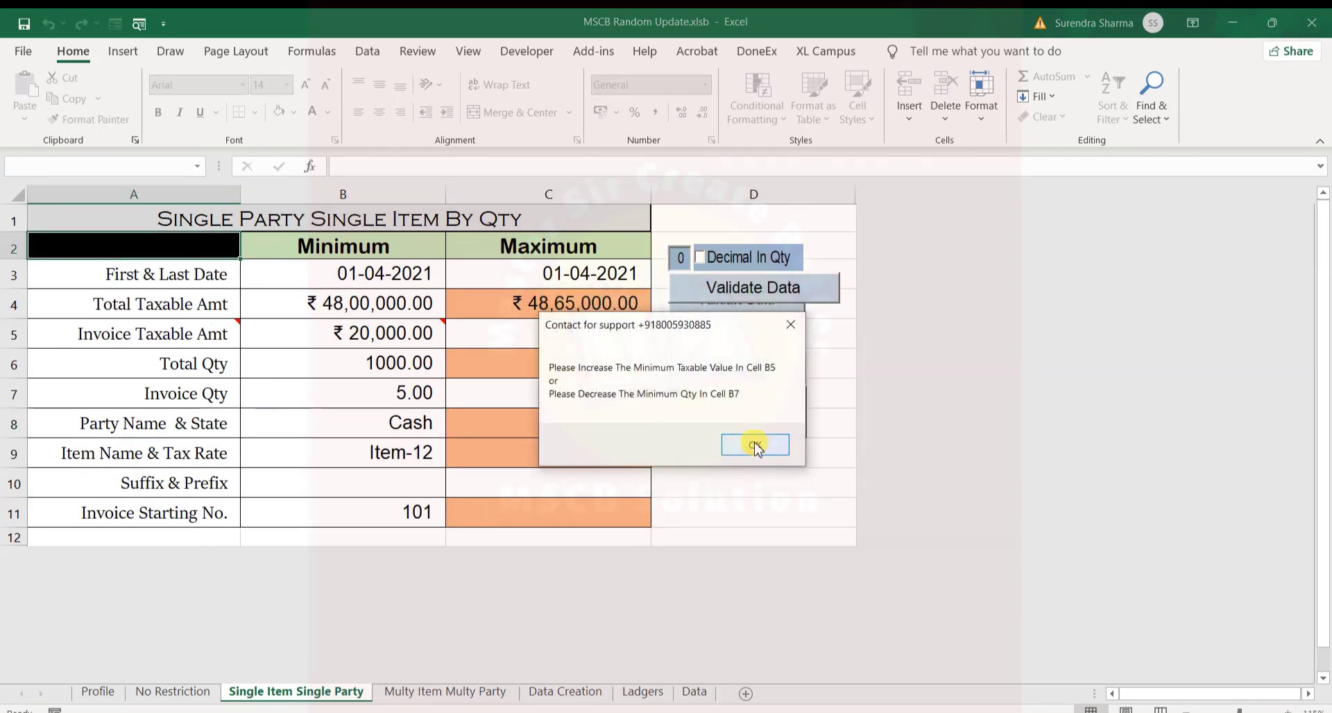
left_click(756, 445)
- Set the minimum Invoice Qty to 4, revalidate the entries and dismiss the maximum data calculation messages
left_click(409, 404)
type("4")
key("Return")
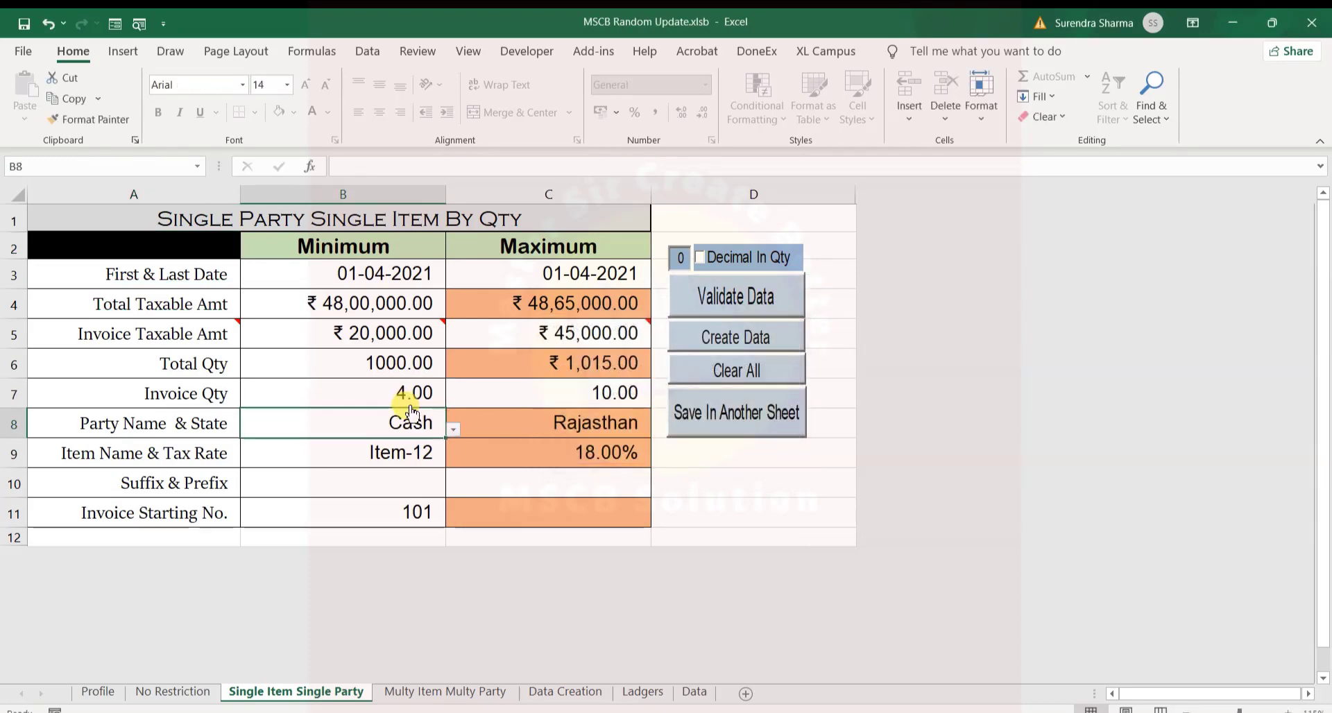
left_click(715, 295)
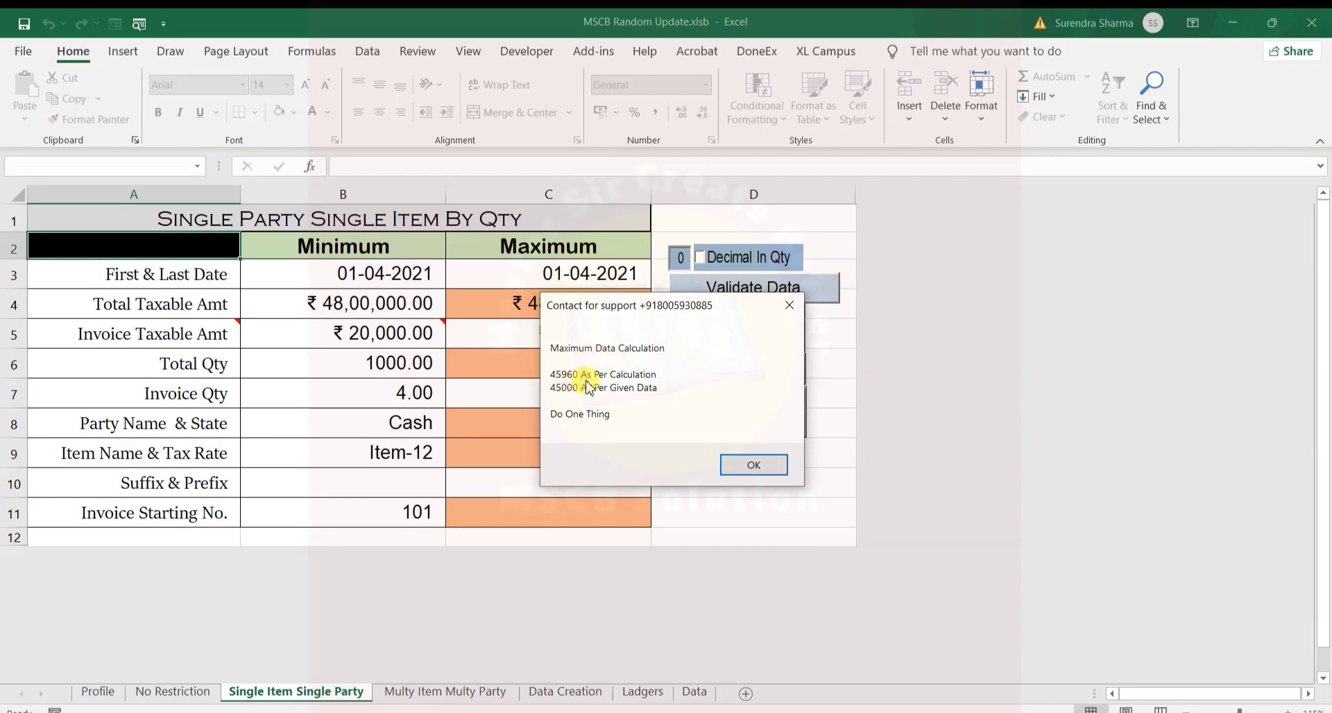
left_click(750, 472)
left_click(761, 451)
- Set the maximum Invoice Qty to 9.5 and validate the Single Item Single Party entries
left_click(580, 397)
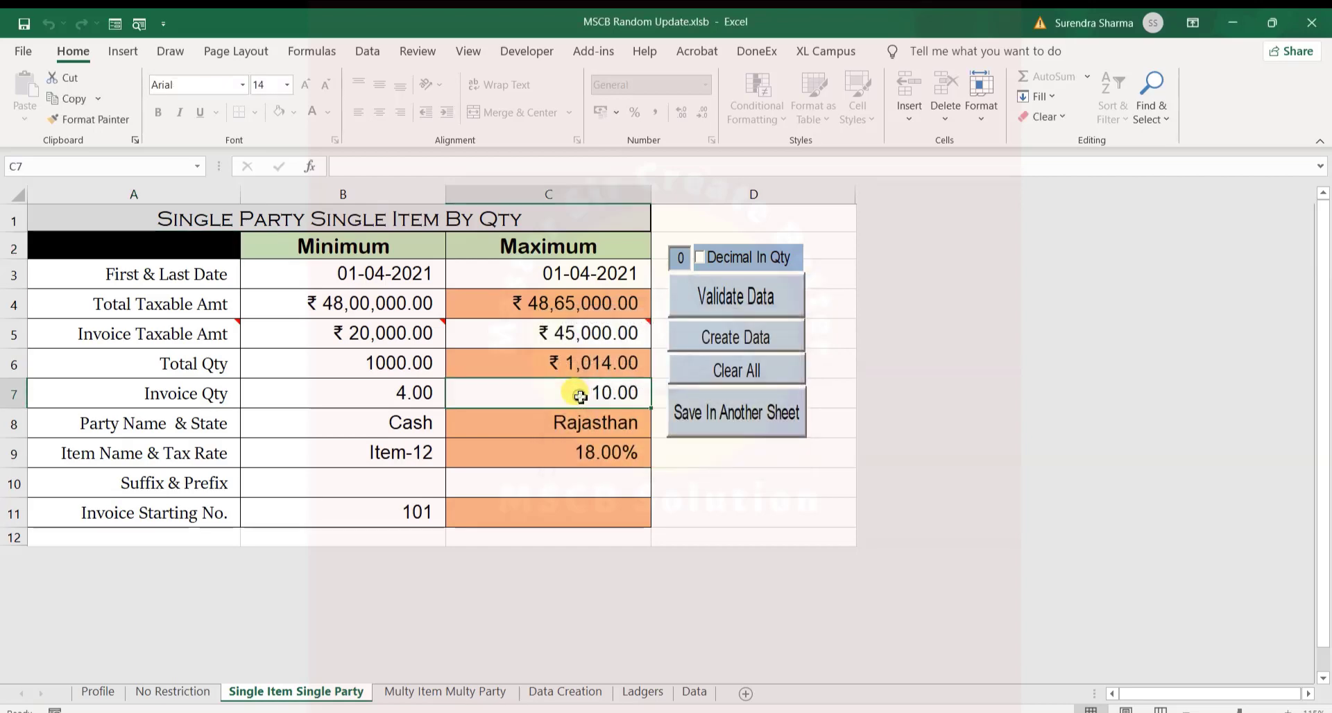
type("9.5")
key("Return")
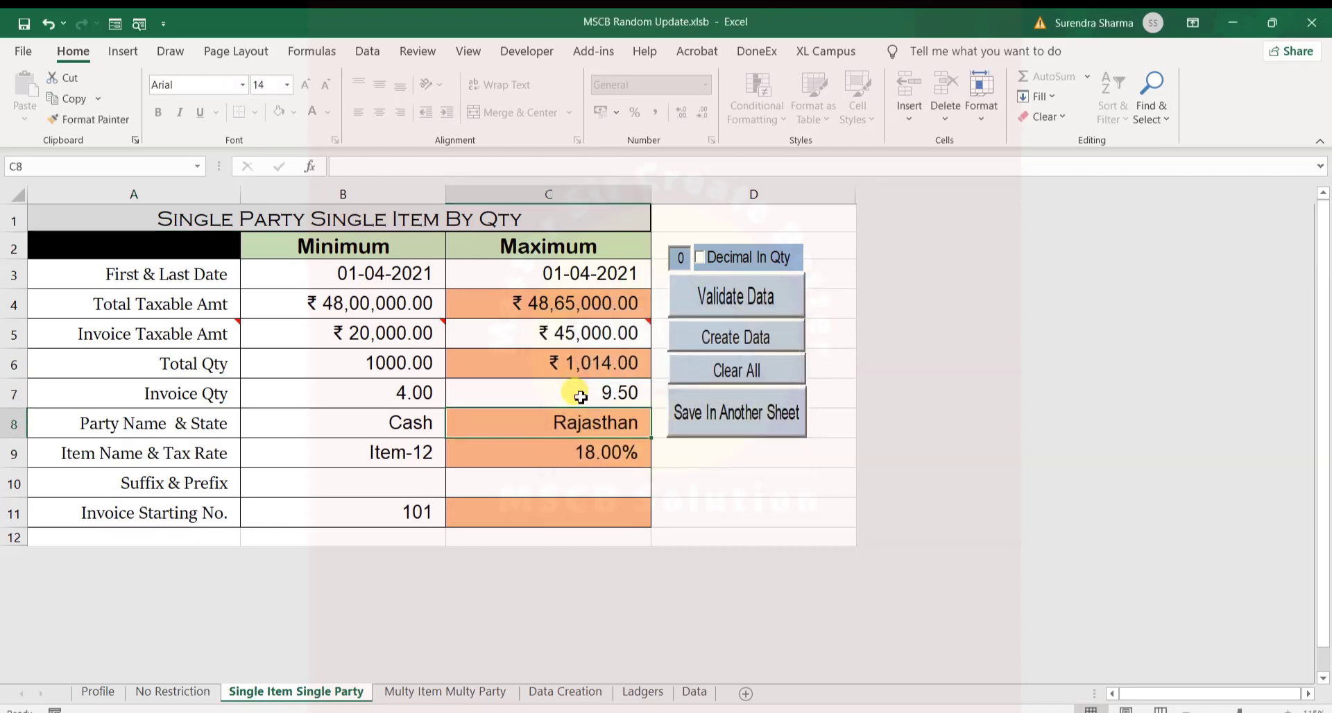
left_click(722, 294)
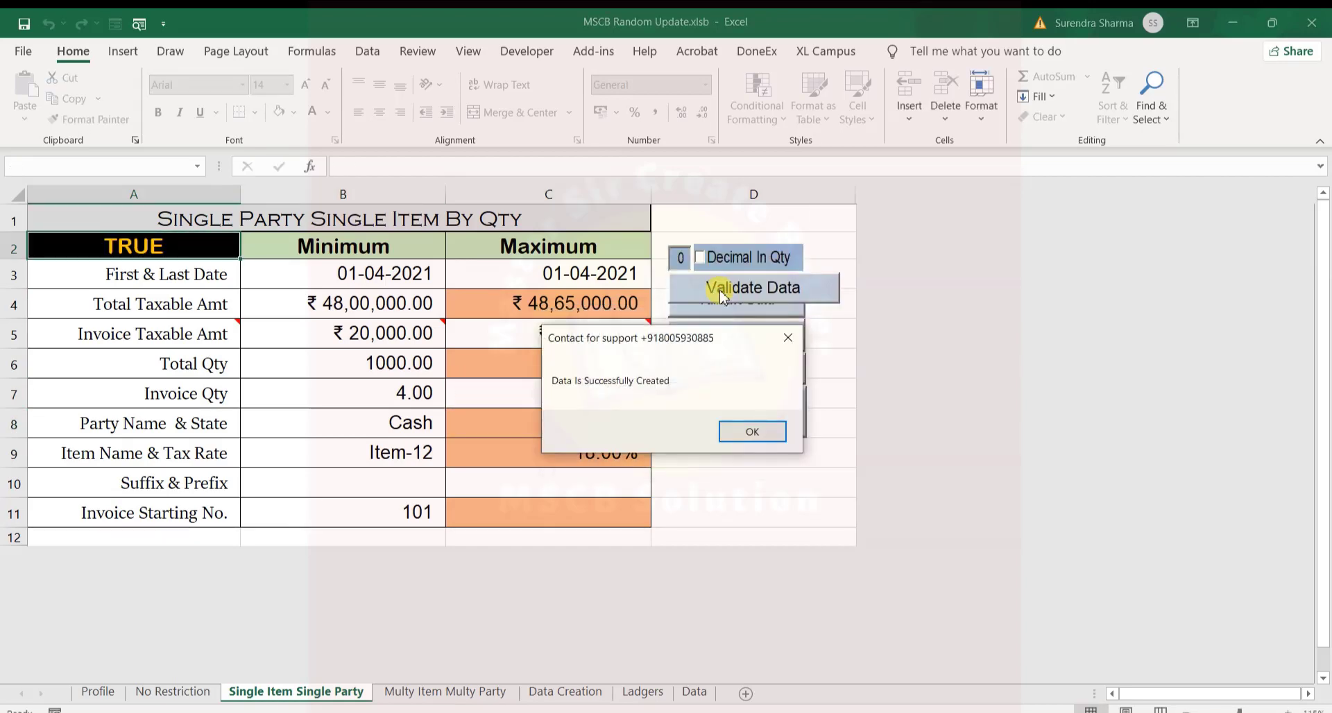
- Dismiss the validation message, create the Single Item Single Party data and close the completion and summary messages
key("Return")
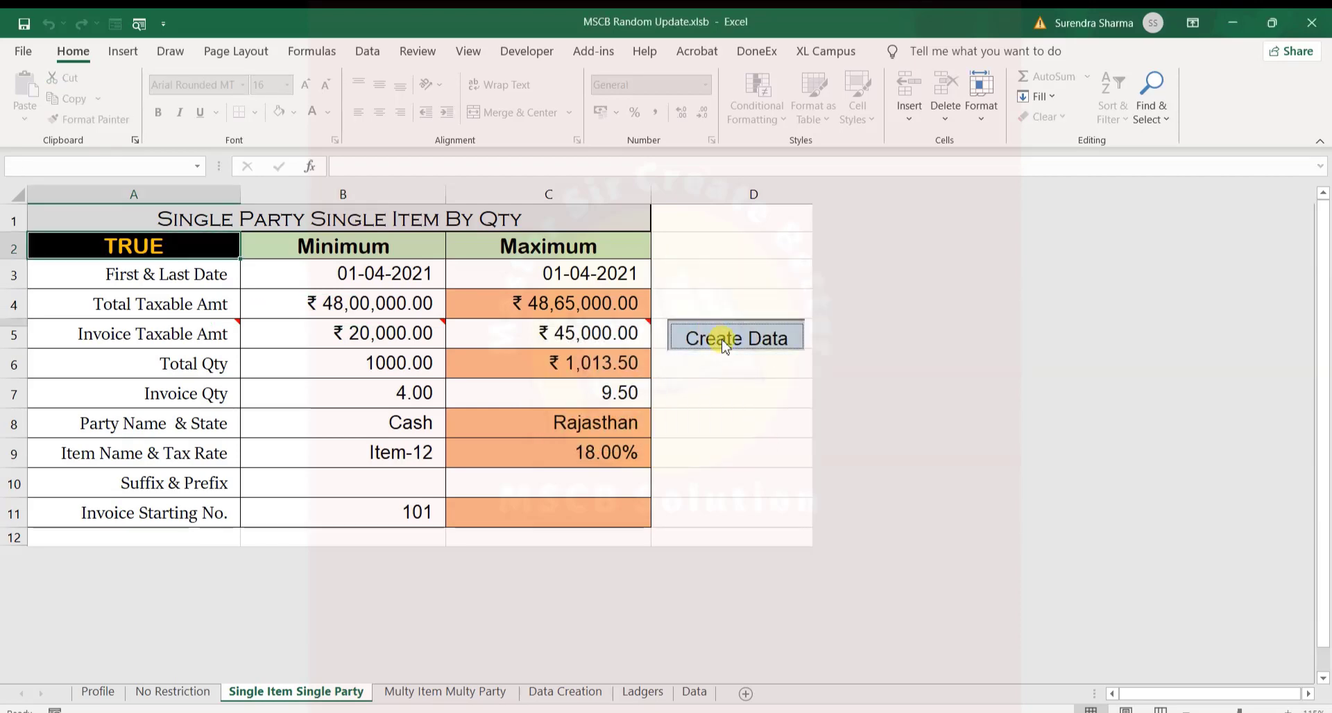
left_click(723, 345)
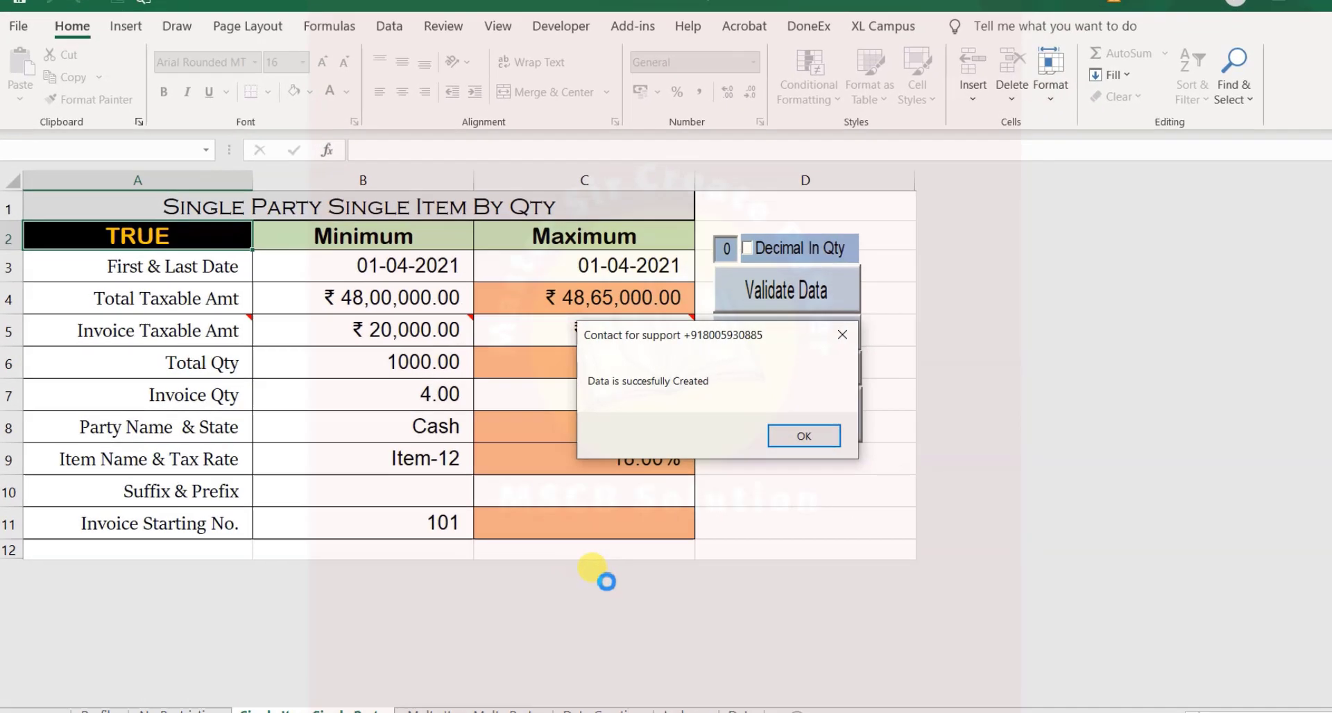
left_click(752, 431)
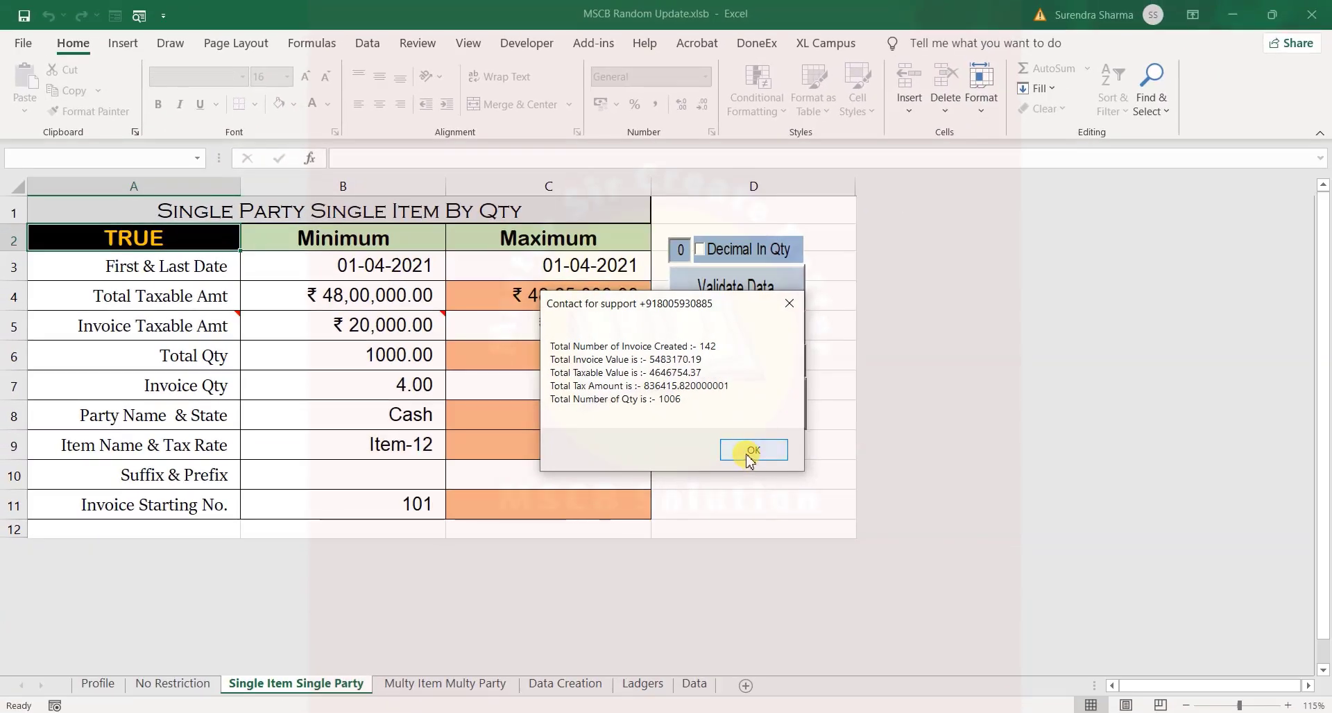
left_click(1222, 516)
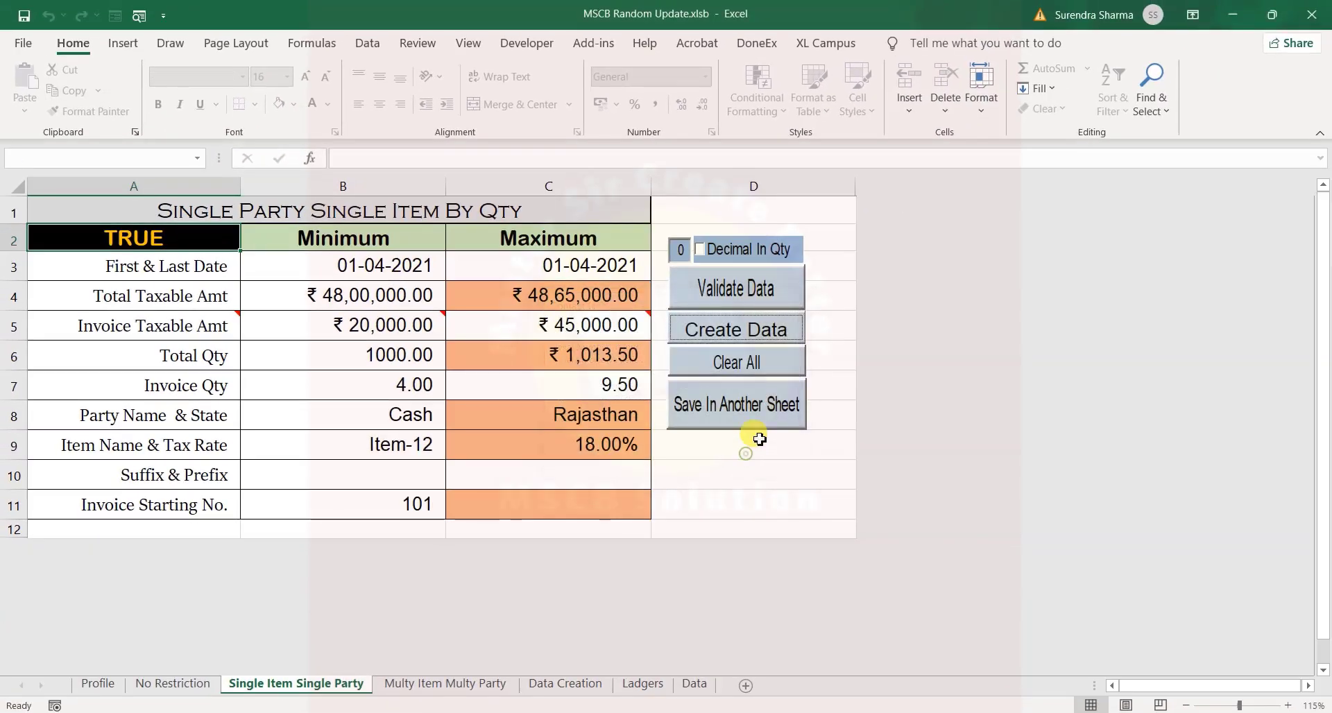
- Examine the generated invoice rows on the Data Creation sheet, including quantities, rates and taxable values
left_click(563, 690)
left_click_drag(646, 221, 610, 648)
left_click(749, 525)
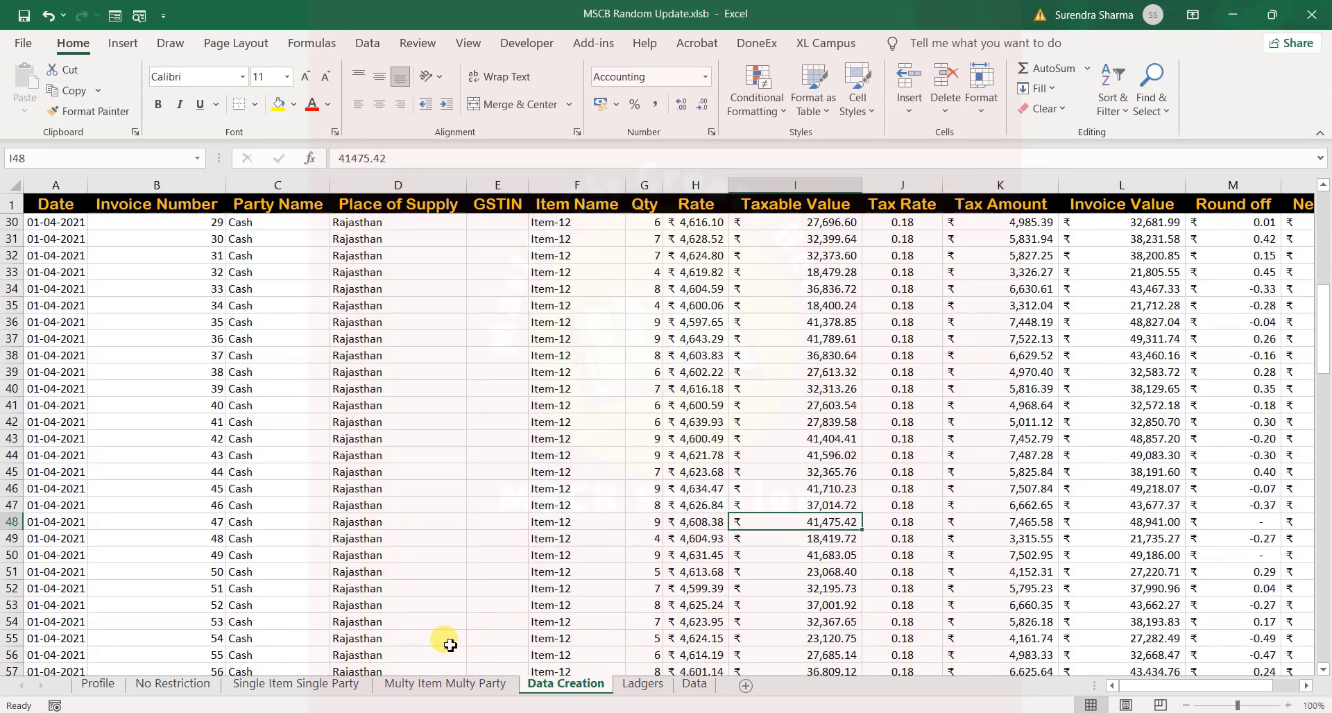
- Open the Multy Item Multy Party sheet and look over its range fields, item criteria and calculated columns
left_click(394, 686)
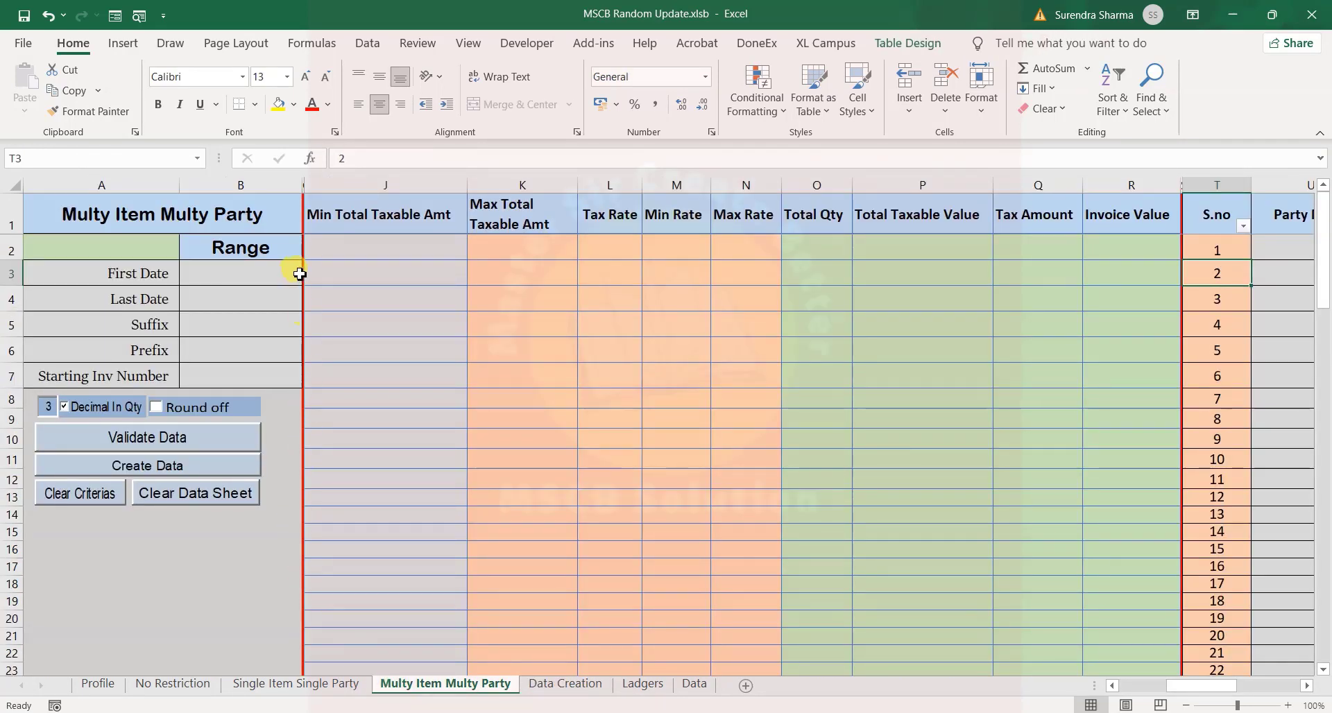
left_click(245, 278)
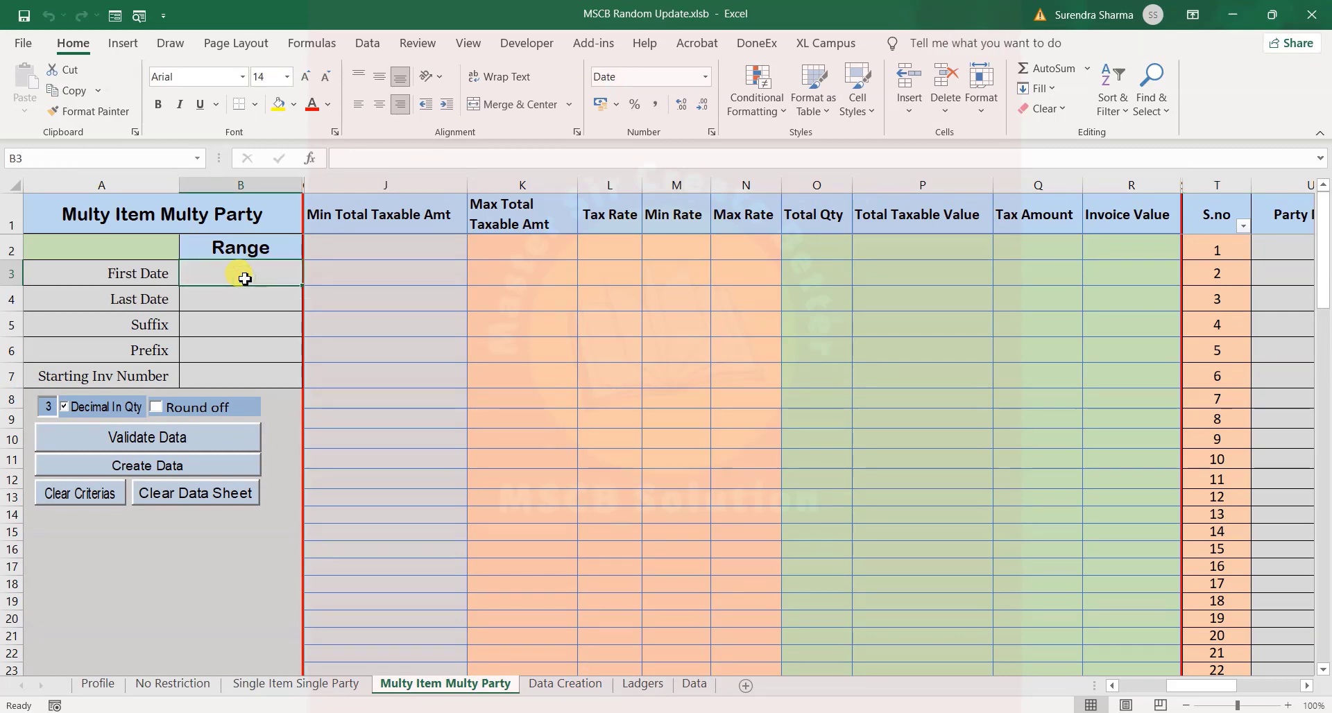
key("Right")
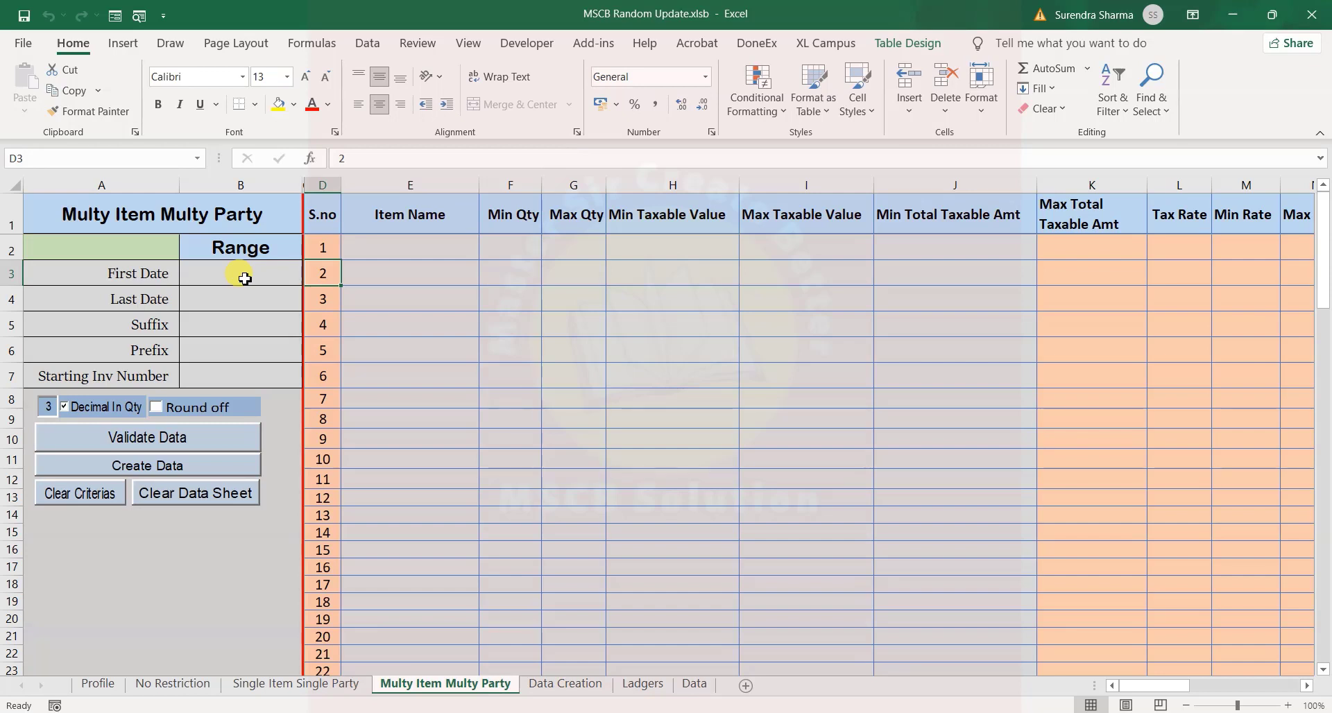
left_click(452, 242)
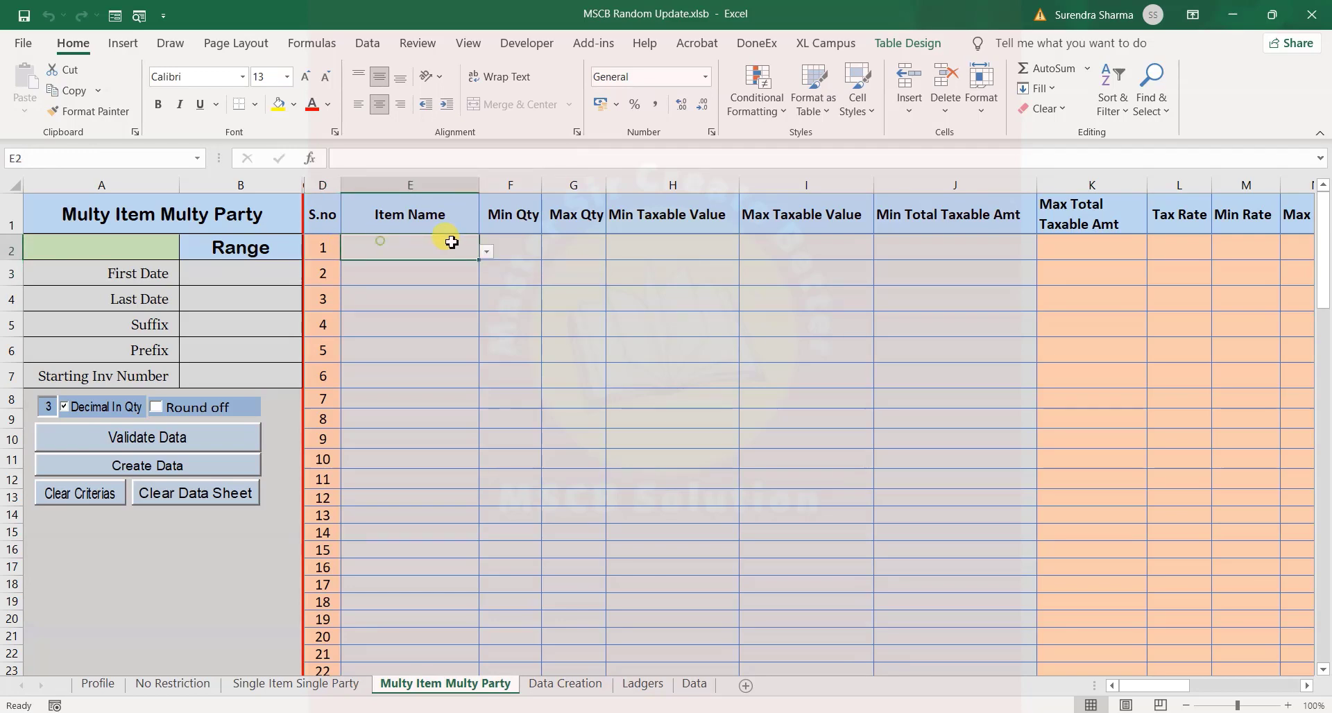
left_click(412, 274)
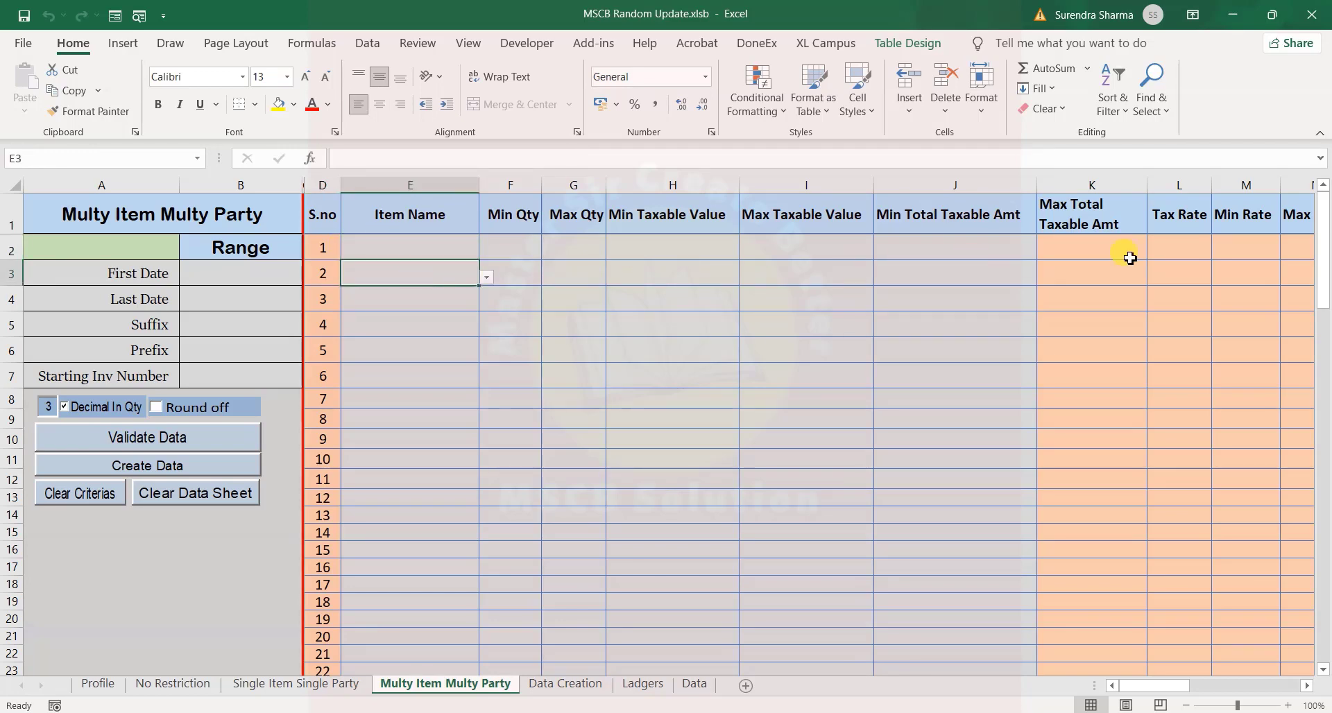
left_click(1181, 241)
key("Right")
key("Right")
key("Right")
key("Right")
key("Right")
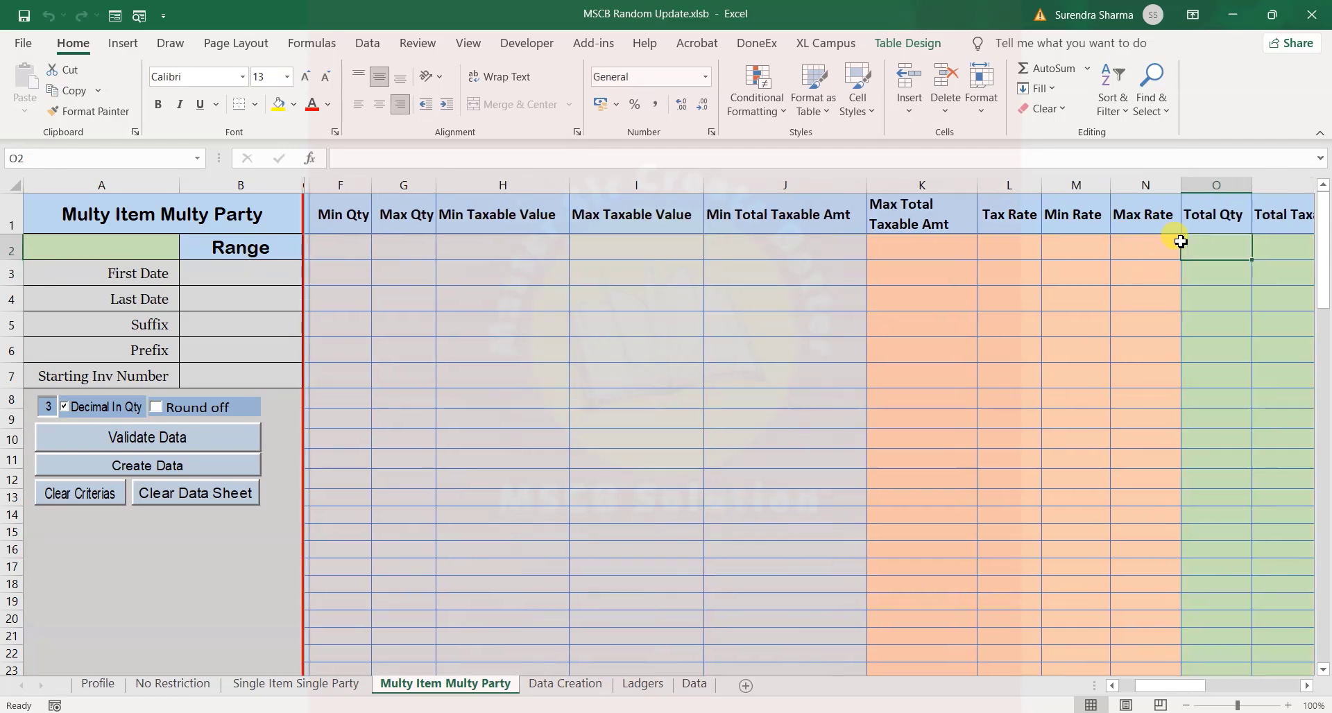
left_click(1046, 247)
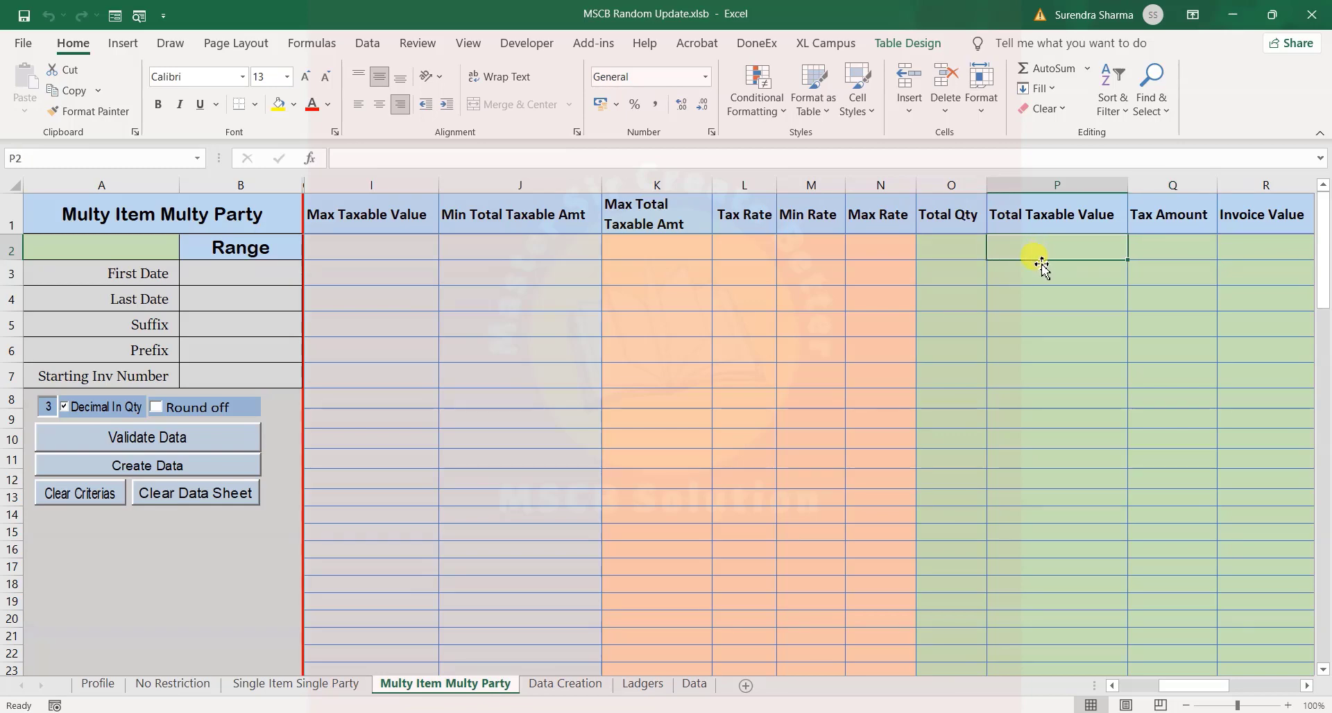
left_click(1039, 270)
key("Left")
key("Left")
key("Left")
key("Left")
key("Left")
key("Left")
key("Left")
key("Left")
key("Left")
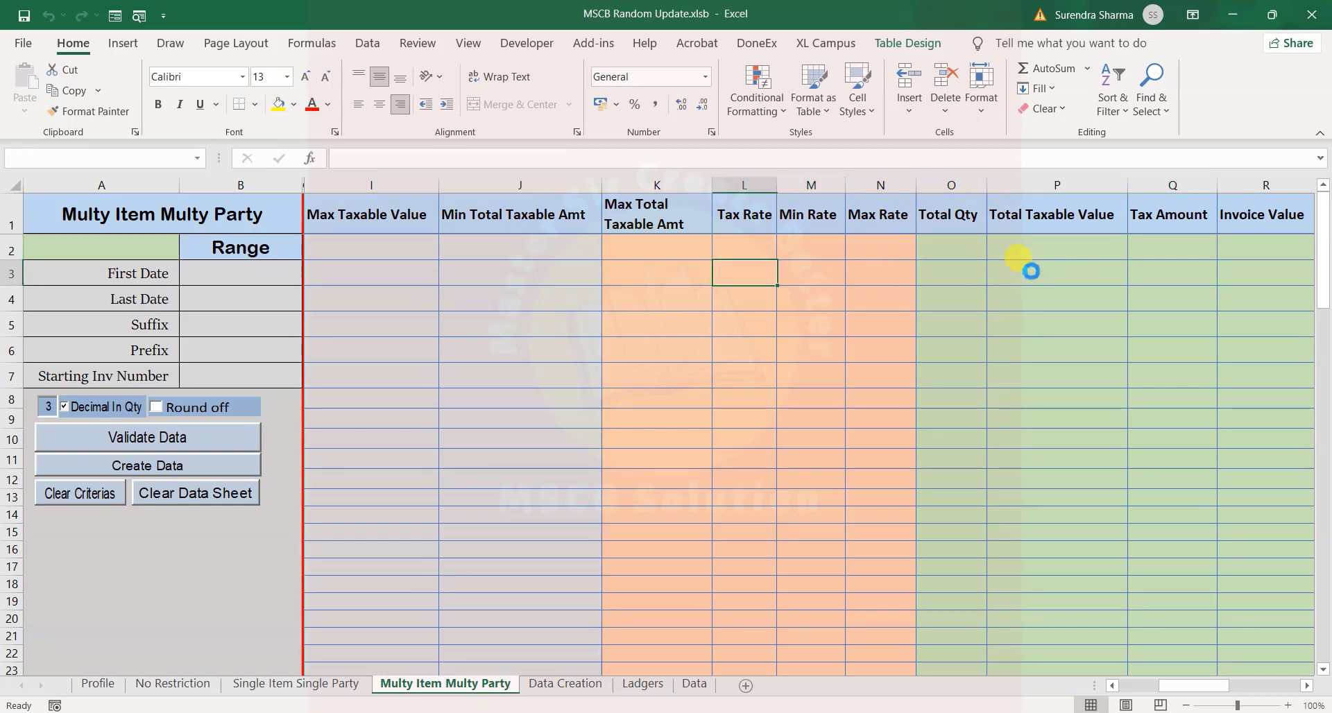
key("Left")
key("Left")
key("Left")
key("Left")
key("Left")
- Set the First Date of the Multy Item Multy Party range to 01-04-2021
left_click(190, 276)
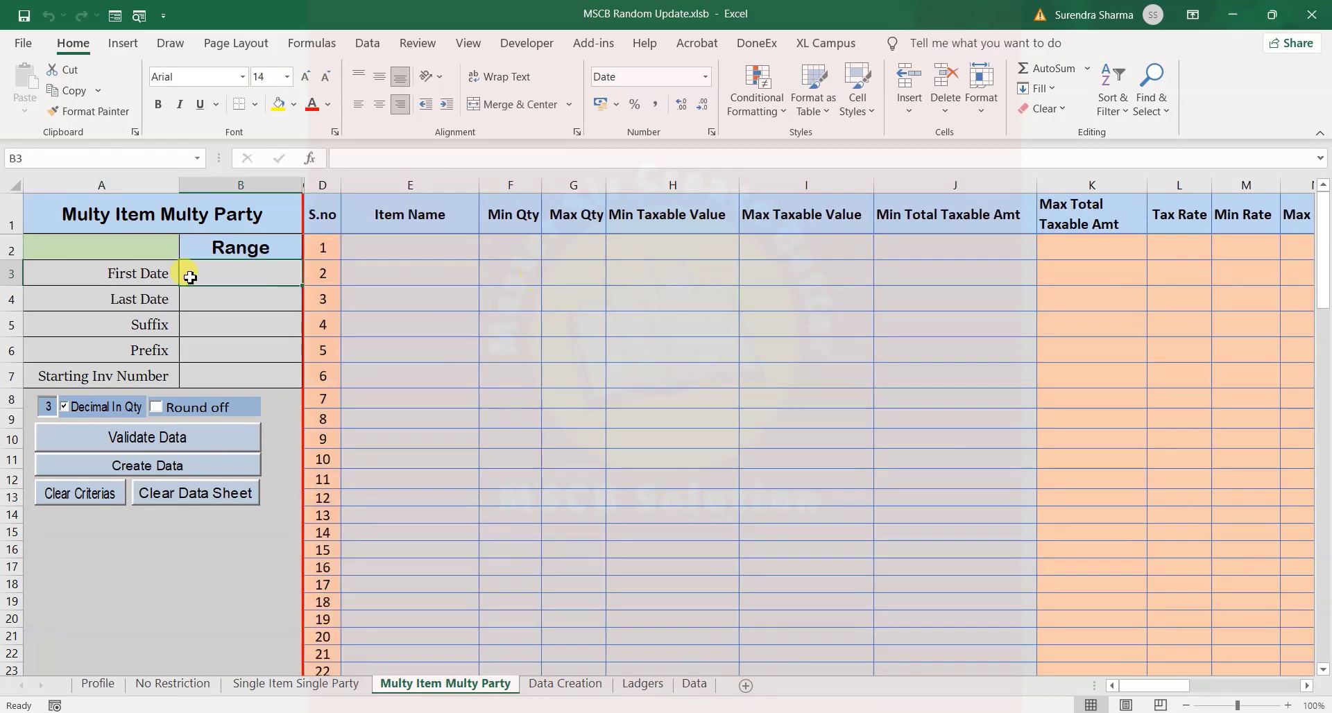
type("01/04/21")
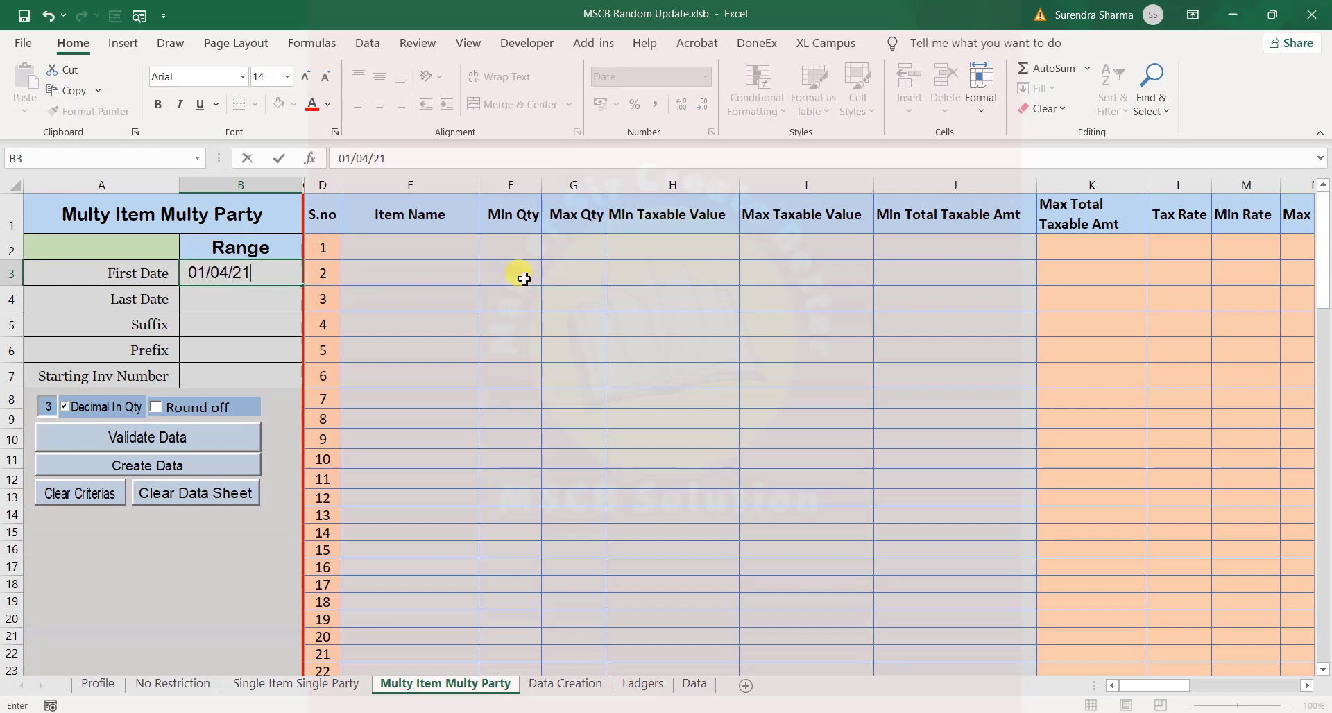
key("Return")
- Try to set the Last Date of the range to 31/3/21
type("31")
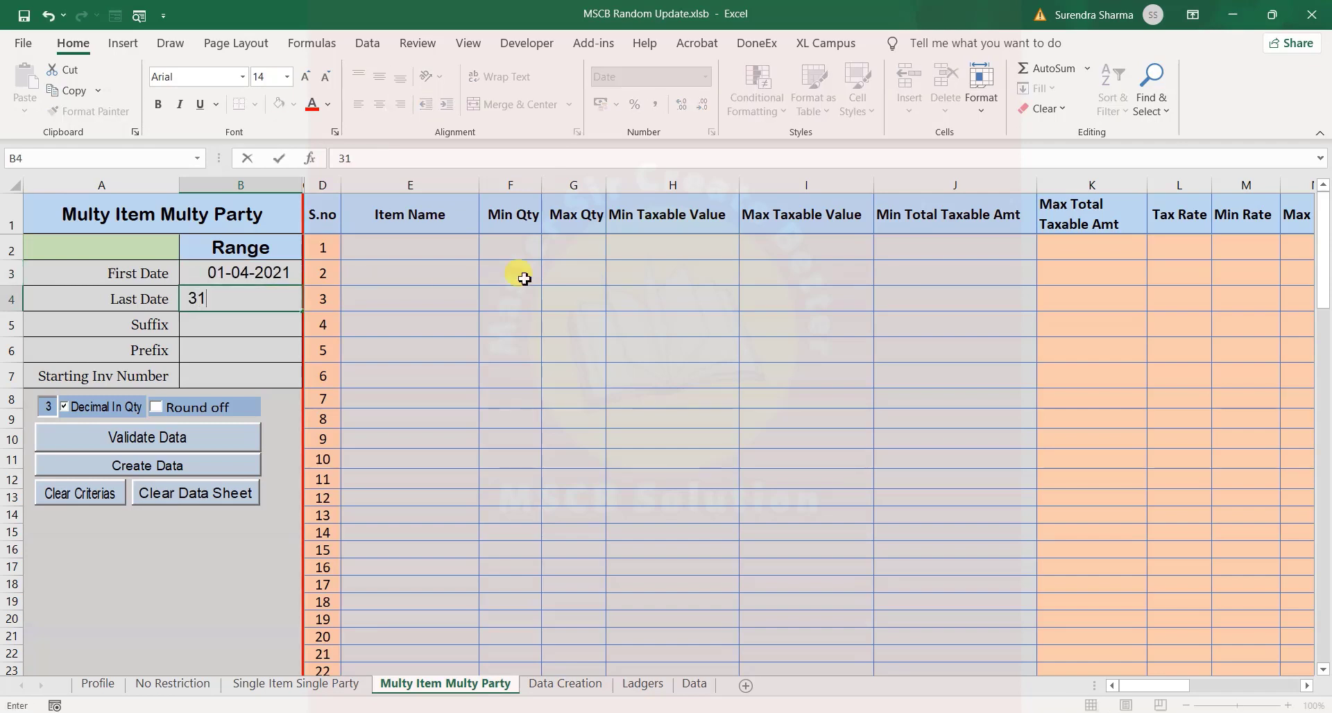
type("/3/21")
key("Return")
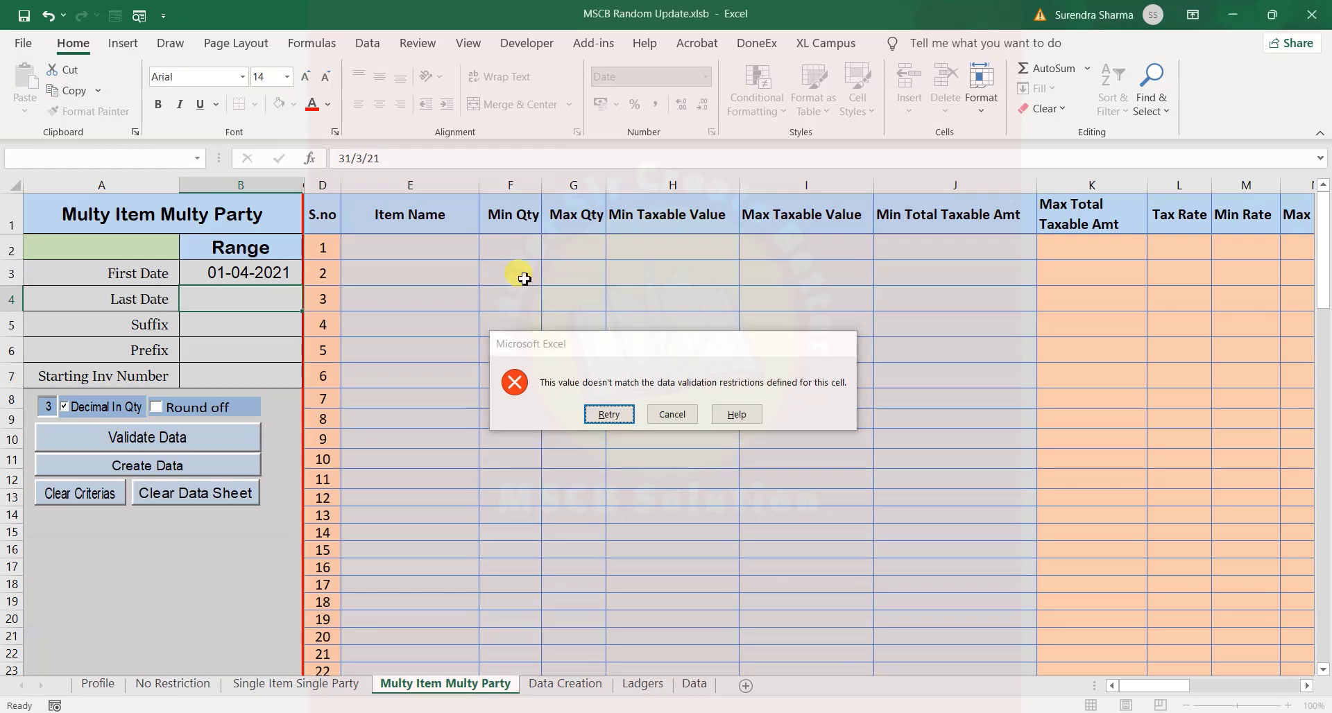
key("Return")
- Set the Last Date to 31-03-2022 and the Starting Inv Number to 101, leaving Suffix and Prefix empty
type("31/3/22")
key("Return")
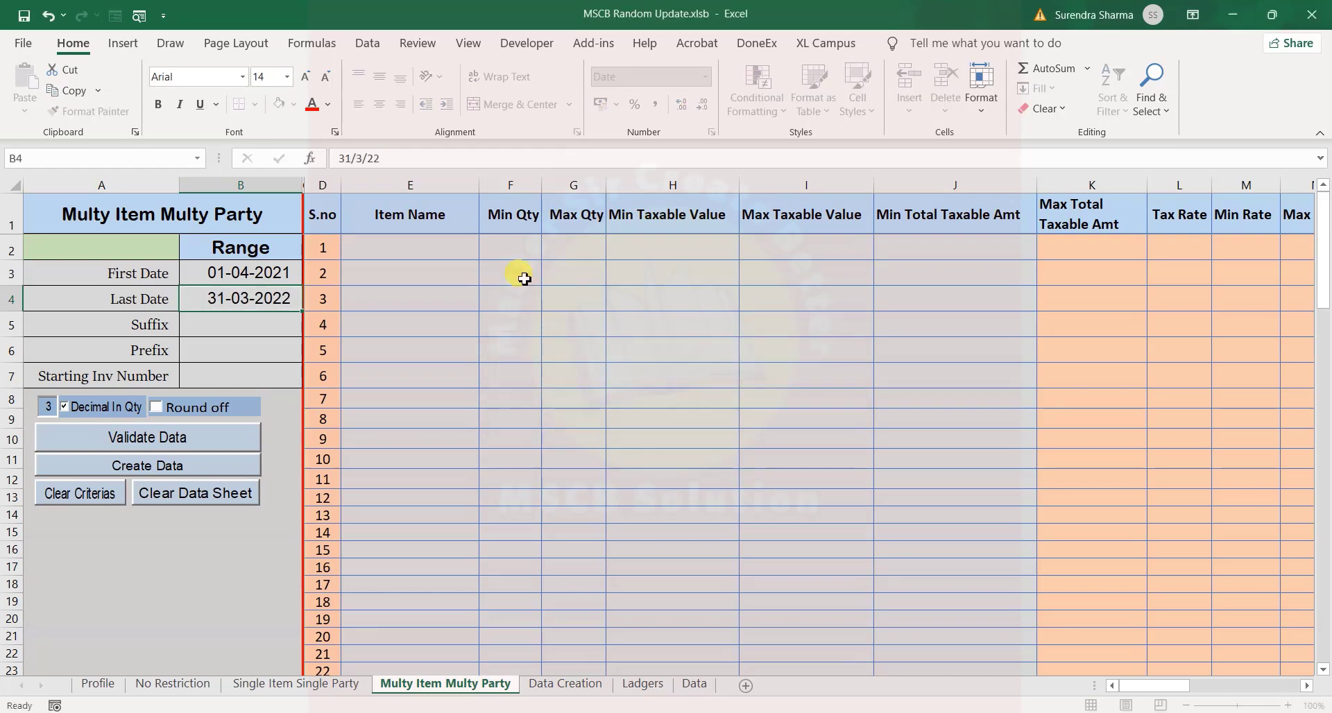
key("Return")
key("Return")
type("101")
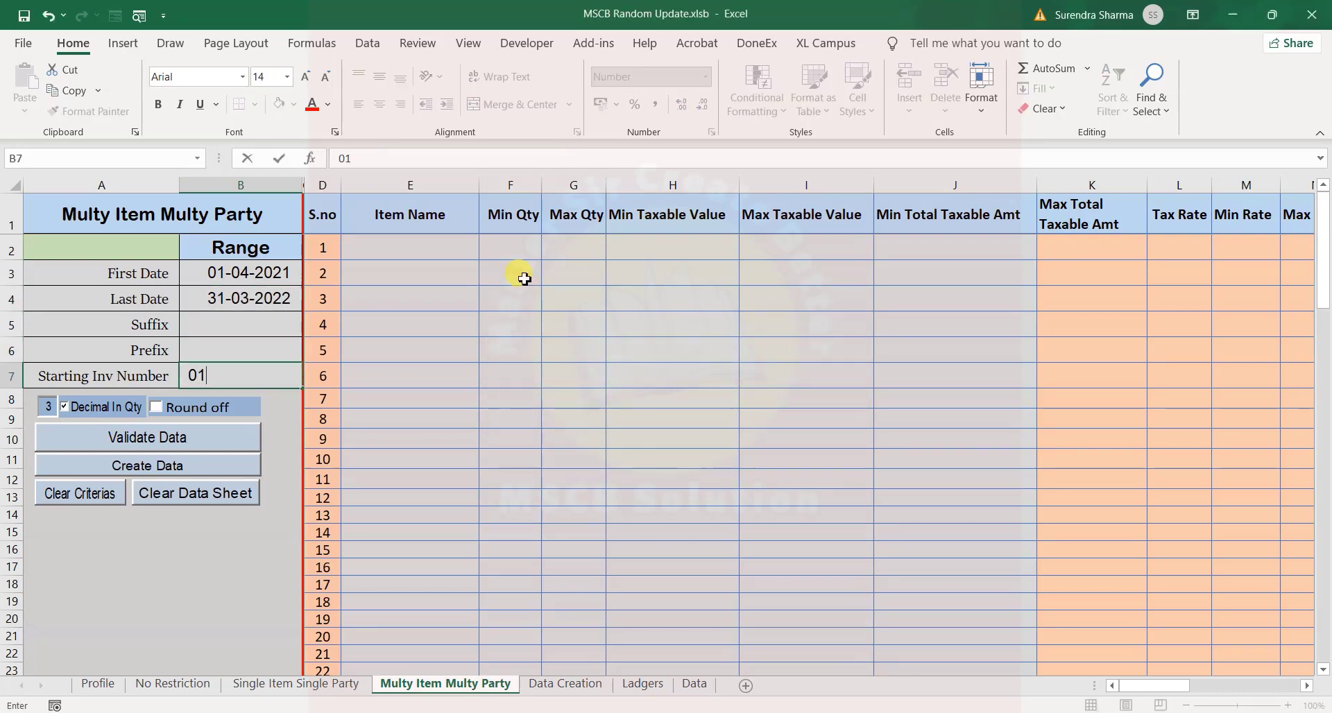
key("Return")
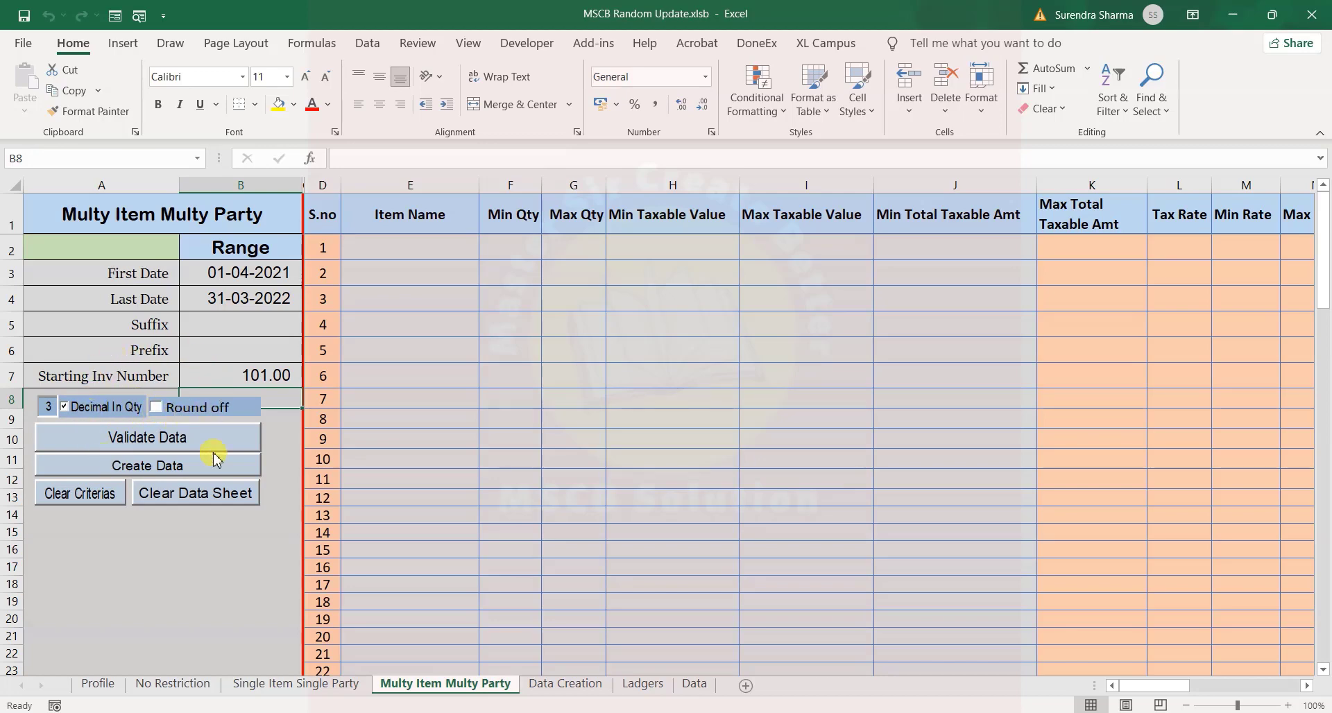
- Choose Item-6 as the first item and Item-8 as the second item in the Item Name column
left_click(394, 252)
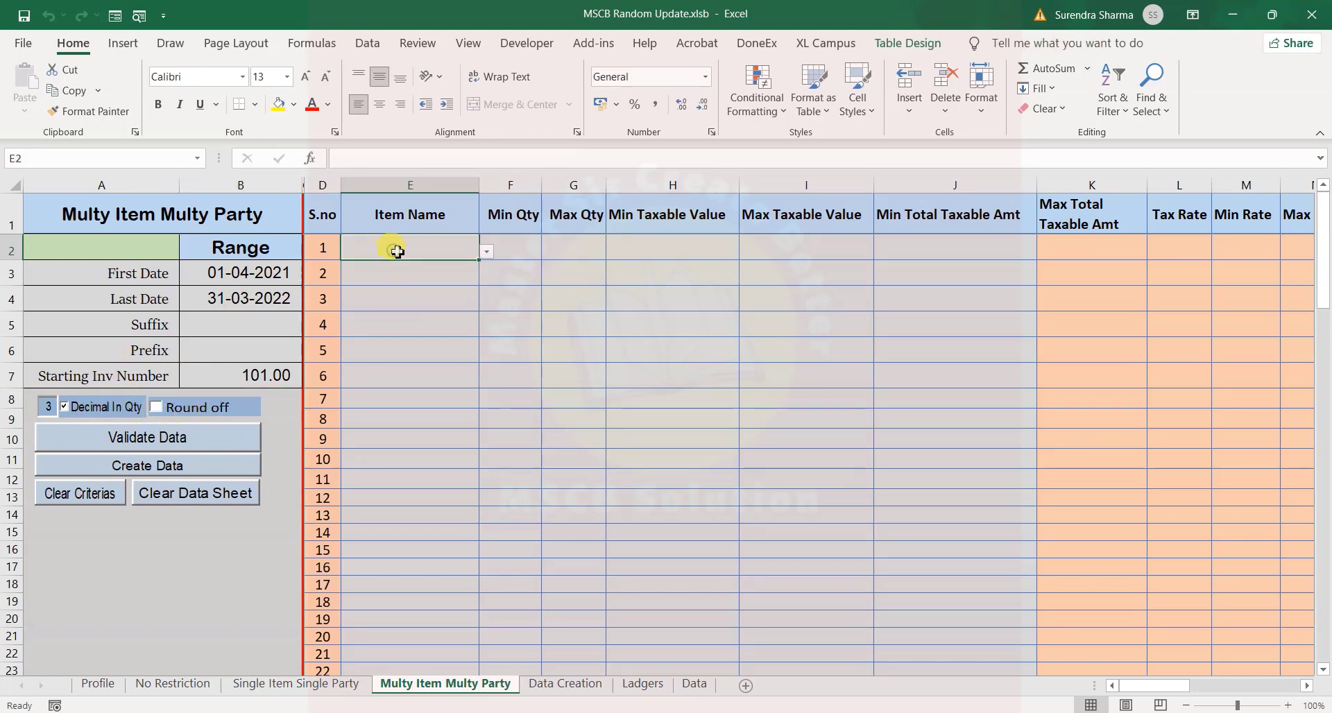
left_click(487, 251)
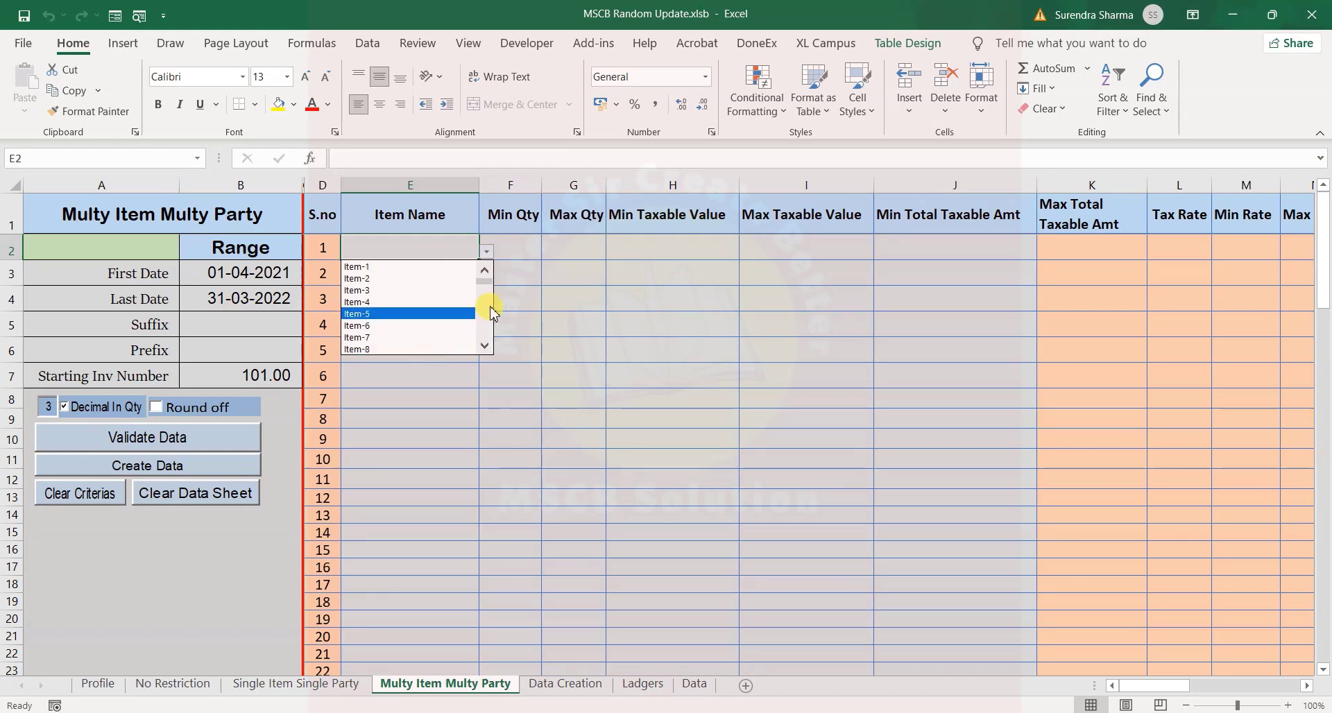
left_click(447, 326)
left_click(456, 278)
left_click(484, 278)
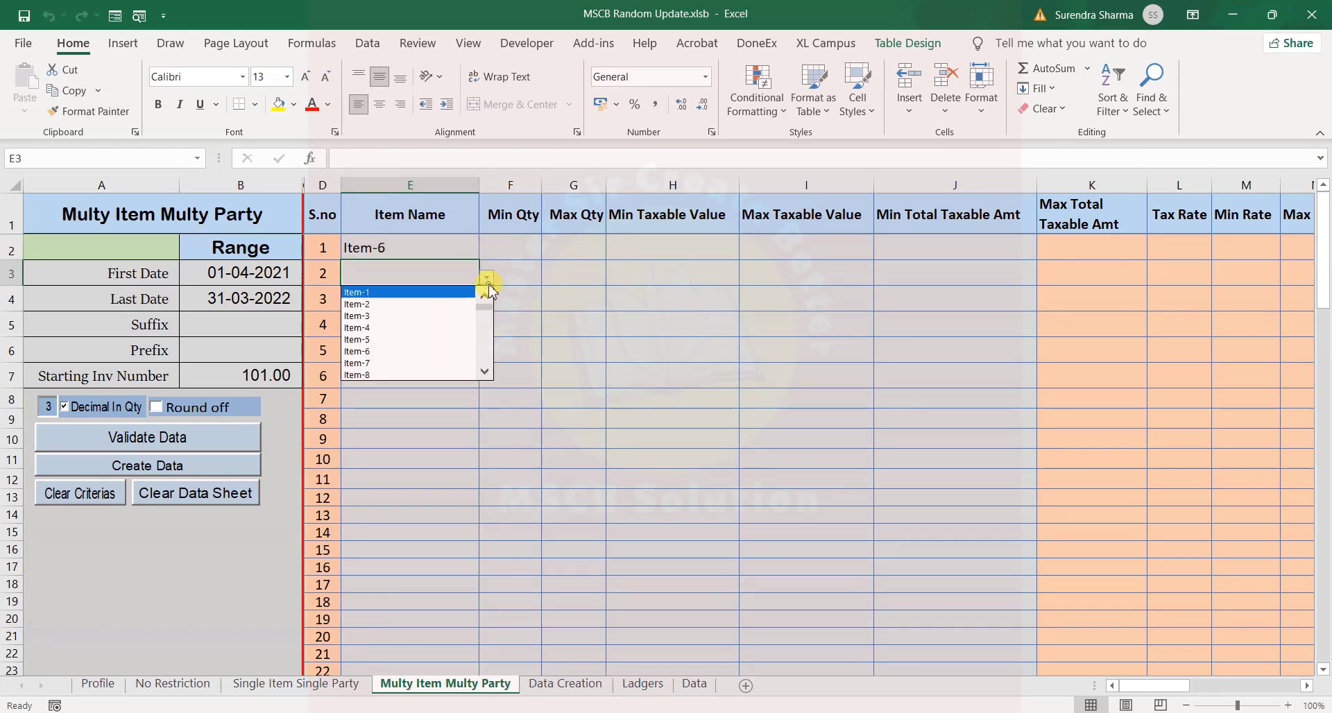
left_click(371, 374)
- Set the Min Qty to 10 for both Item-6 and Item-8
left_click(506, 245)
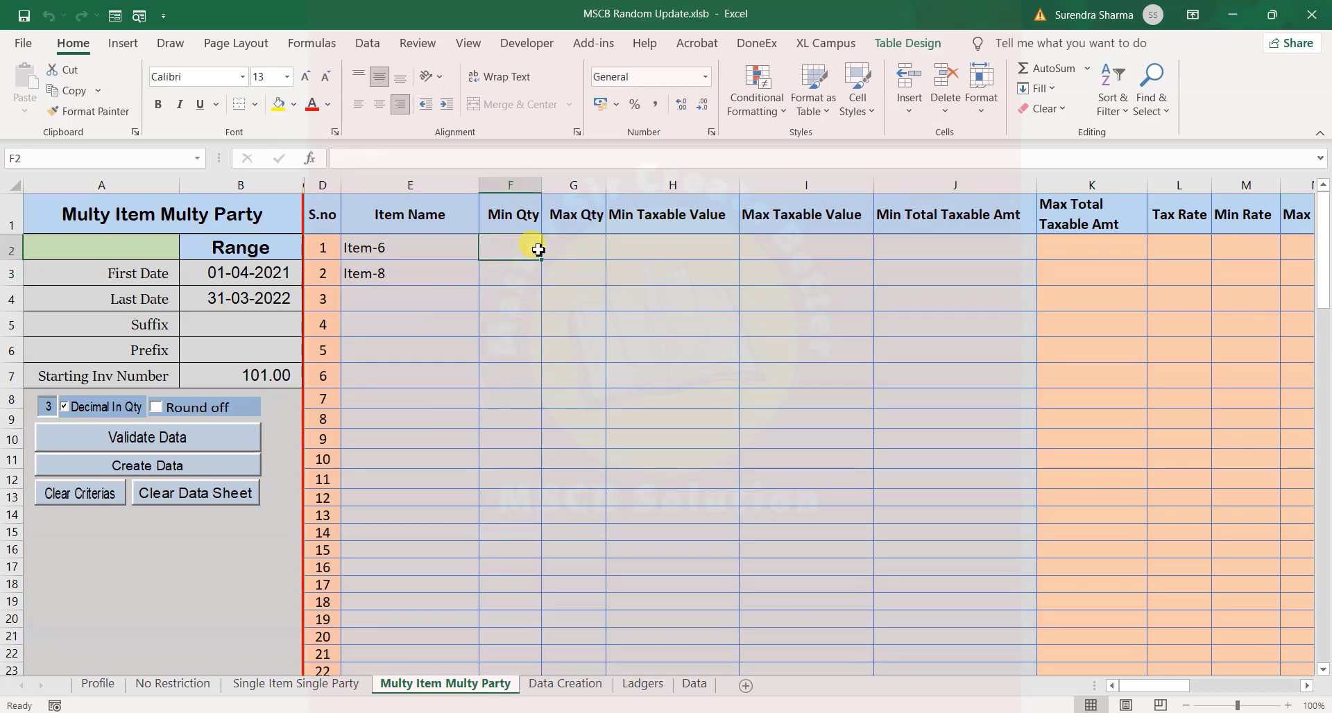
type("10")
key("Return")
type("10")
key("Return")
- Set the Max Qty to 20 for both Item-6 and Item-8
key("Right")
key("Up")
key("Up")
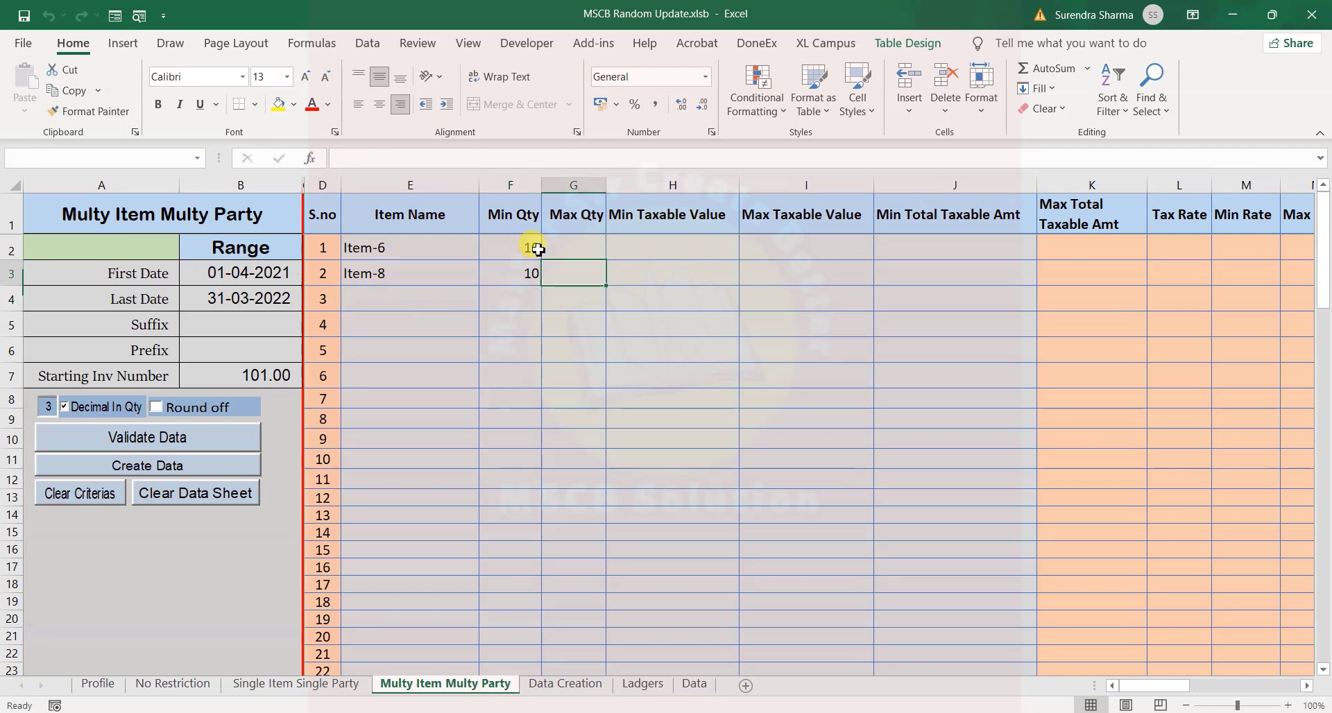
type("20")
key("Return")
type("20")
key("Return")
- Set the Min Taxable Value to 20000 for both Item-6 and Item-8
key("Right")
key("Up")
key("Up")
type("20000")
key("Return")
type("2")
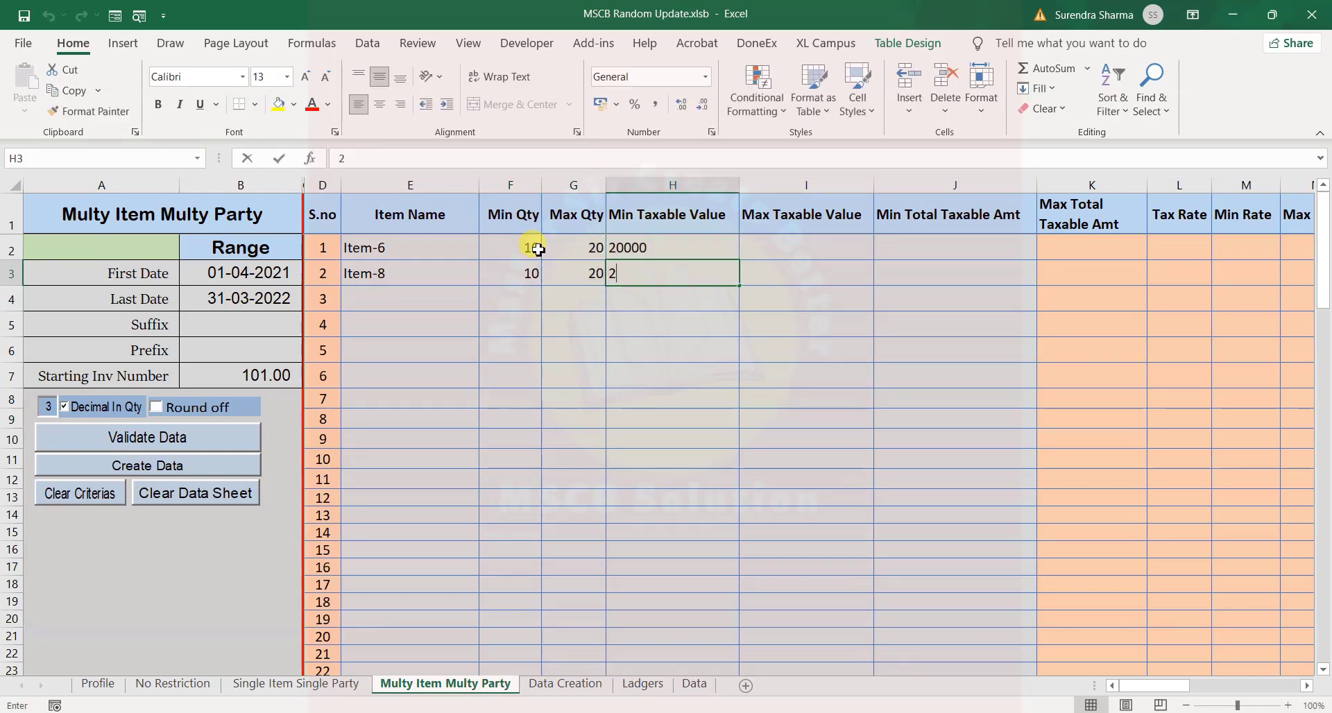
type("0000")
key("Return")
- Set the Max Taxable Value to 45000 for both Item-6 and Item-8
key("Right")
key("Up")
key("Up")
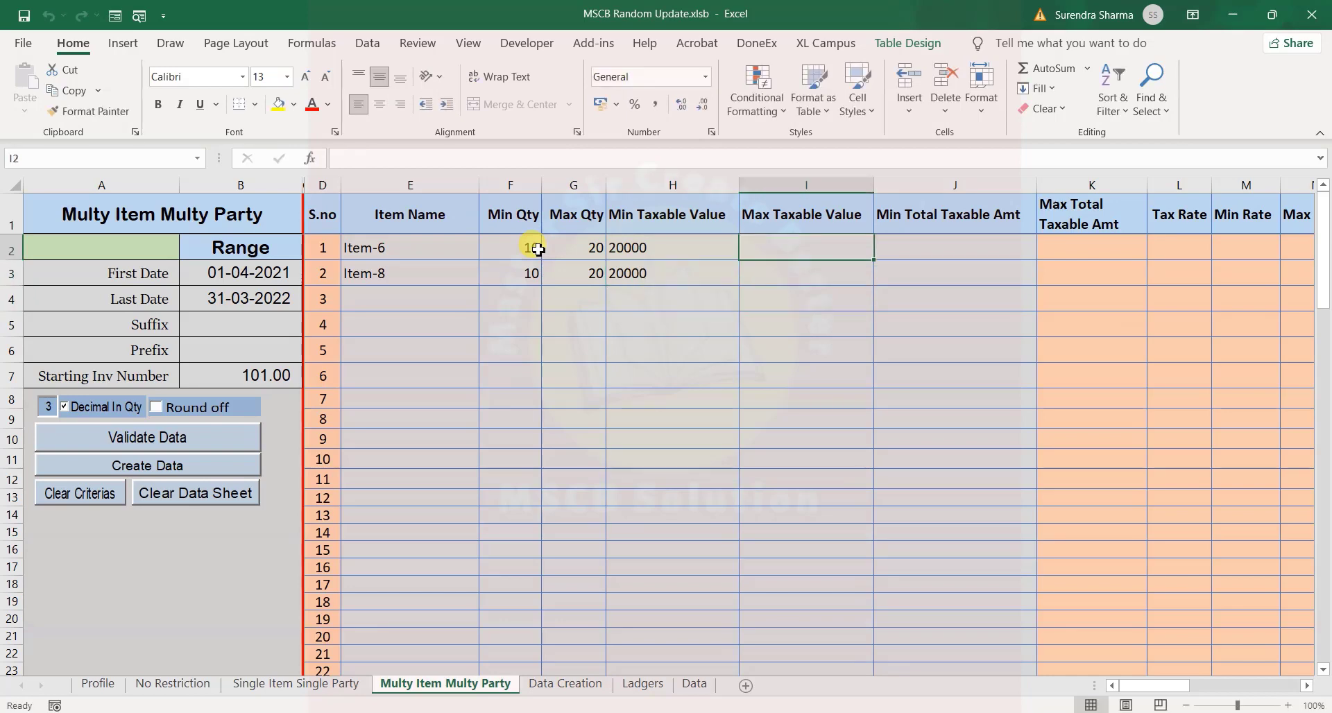
type("45000")
key("Return")
type("45000")
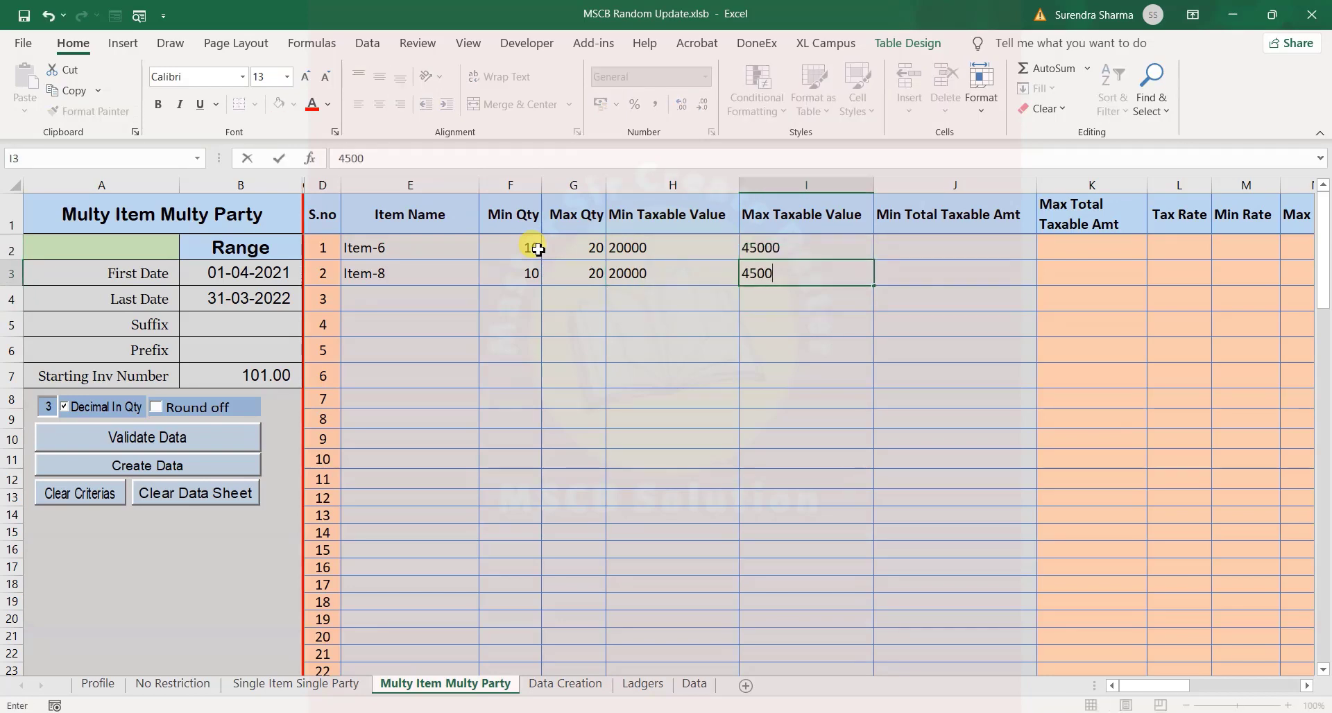
- Set the Min Total Taxable Amt to 500000 for both Item-6 and Item-8
key("Right")
key("Up")
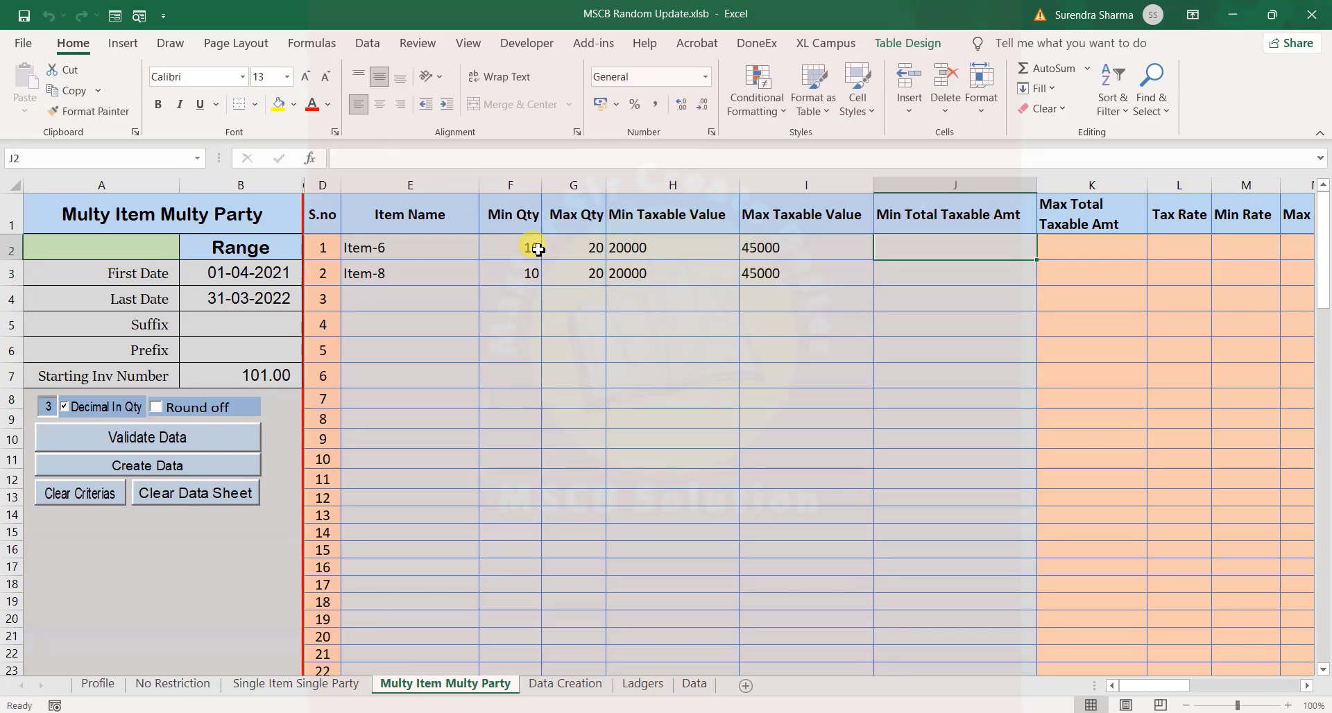
type("5")
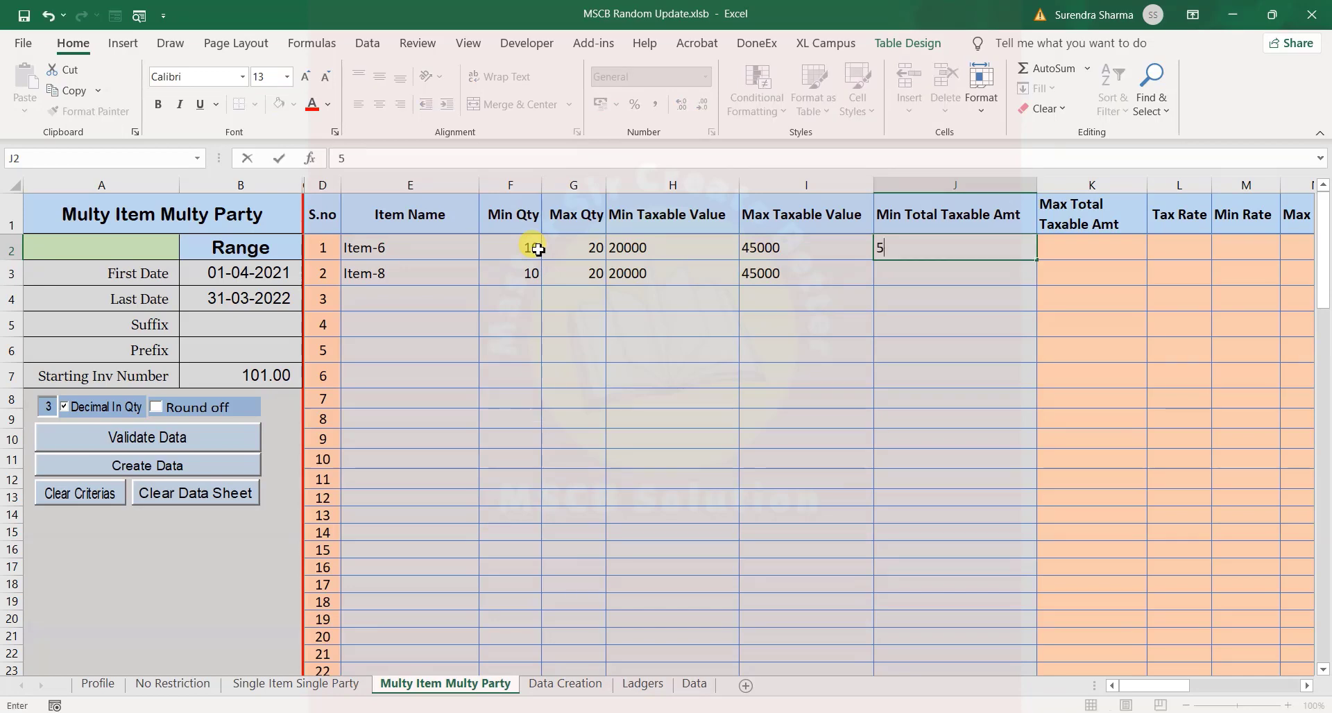
type("00000")
key("Return")
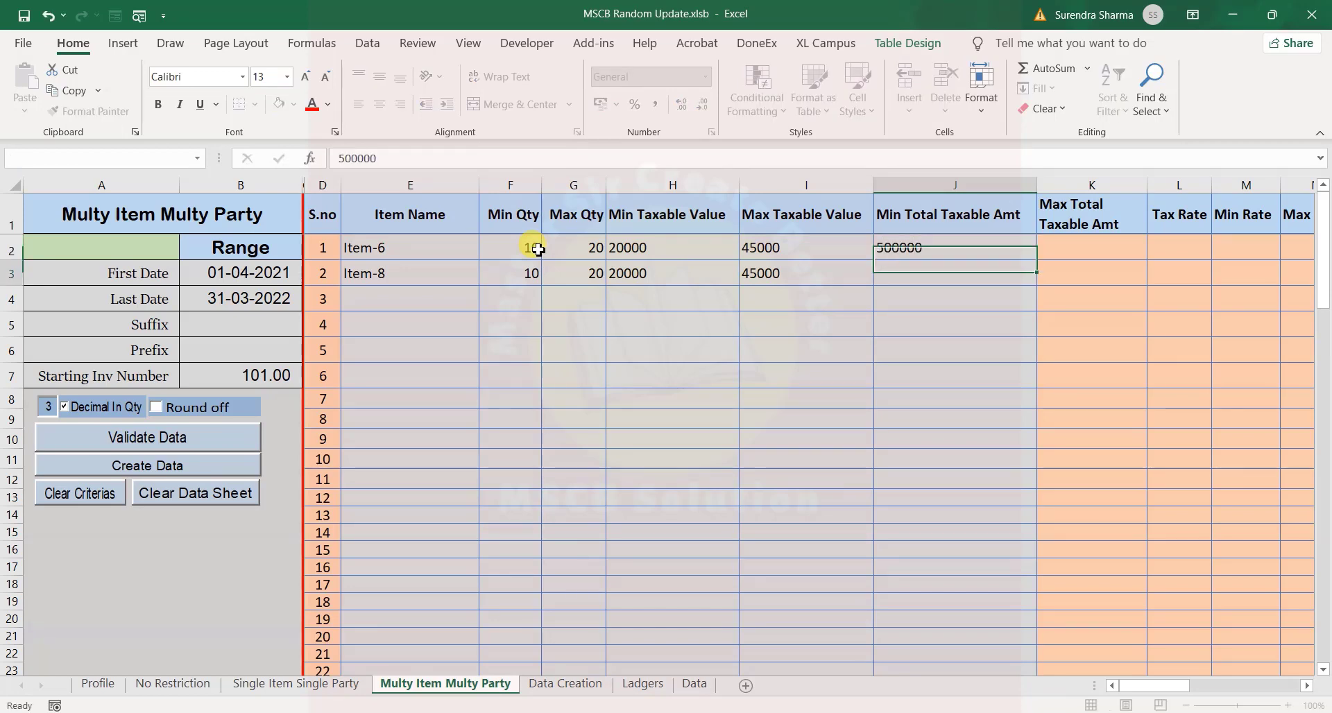
type("5")
key("Right")
- Choose Cash as the first party in the Party Name column
key("Right")
key("Right")
key("Right")
key("Right")
key("Right")
key("Right")
key("Right")
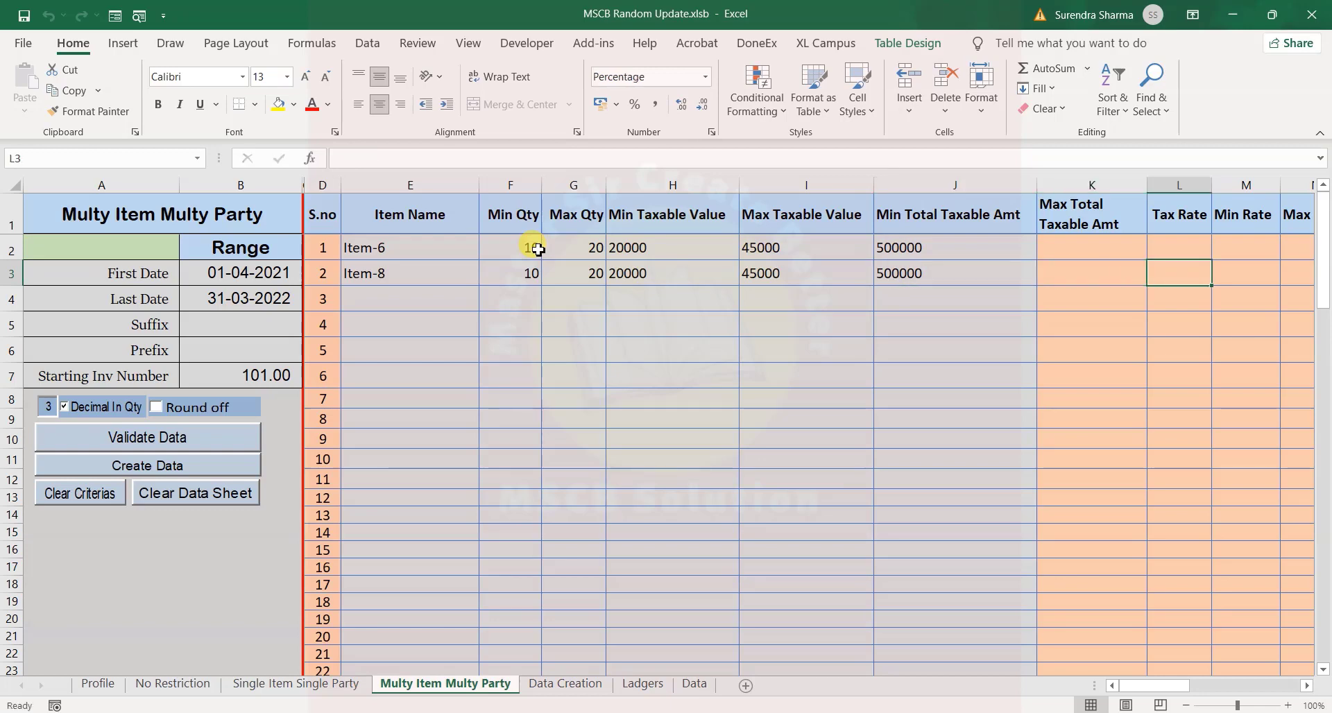
key("Right")
key("Right")
key("Right")
key("Right")
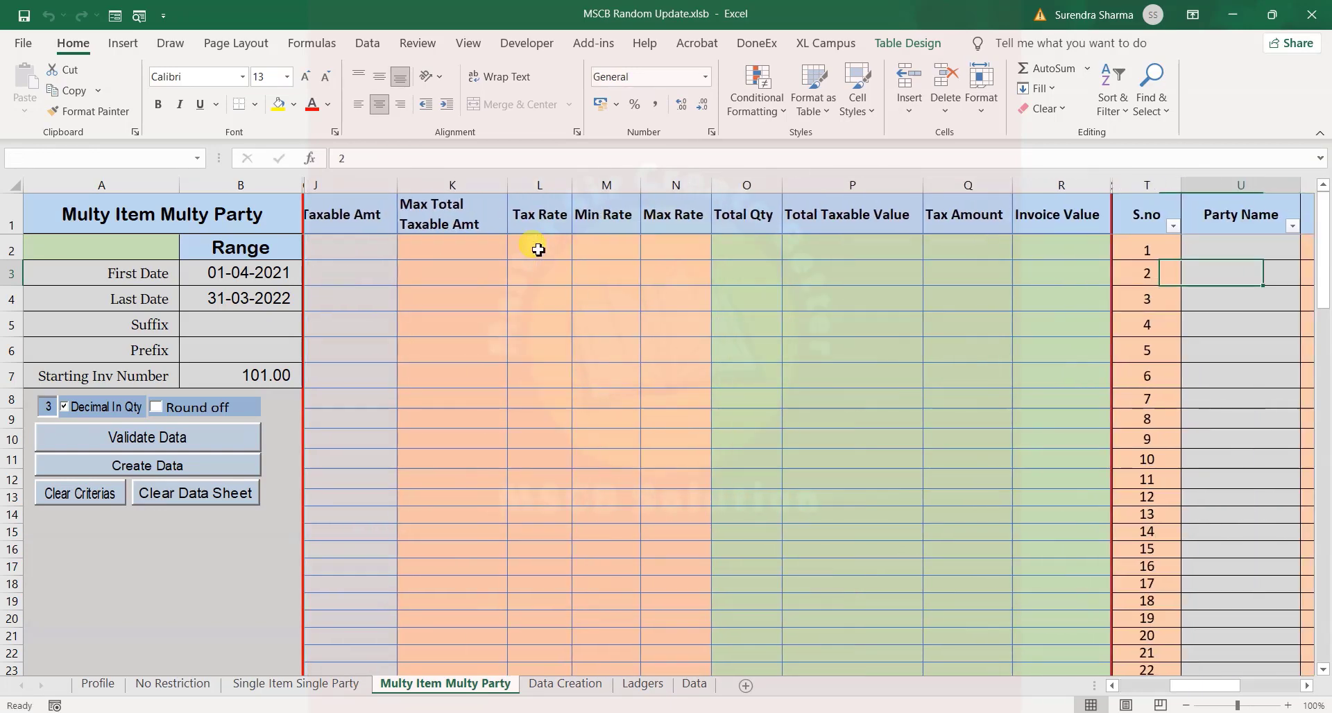
key("Left")
key("Up")
key("Up")
key("Down")
key("alt+Down")
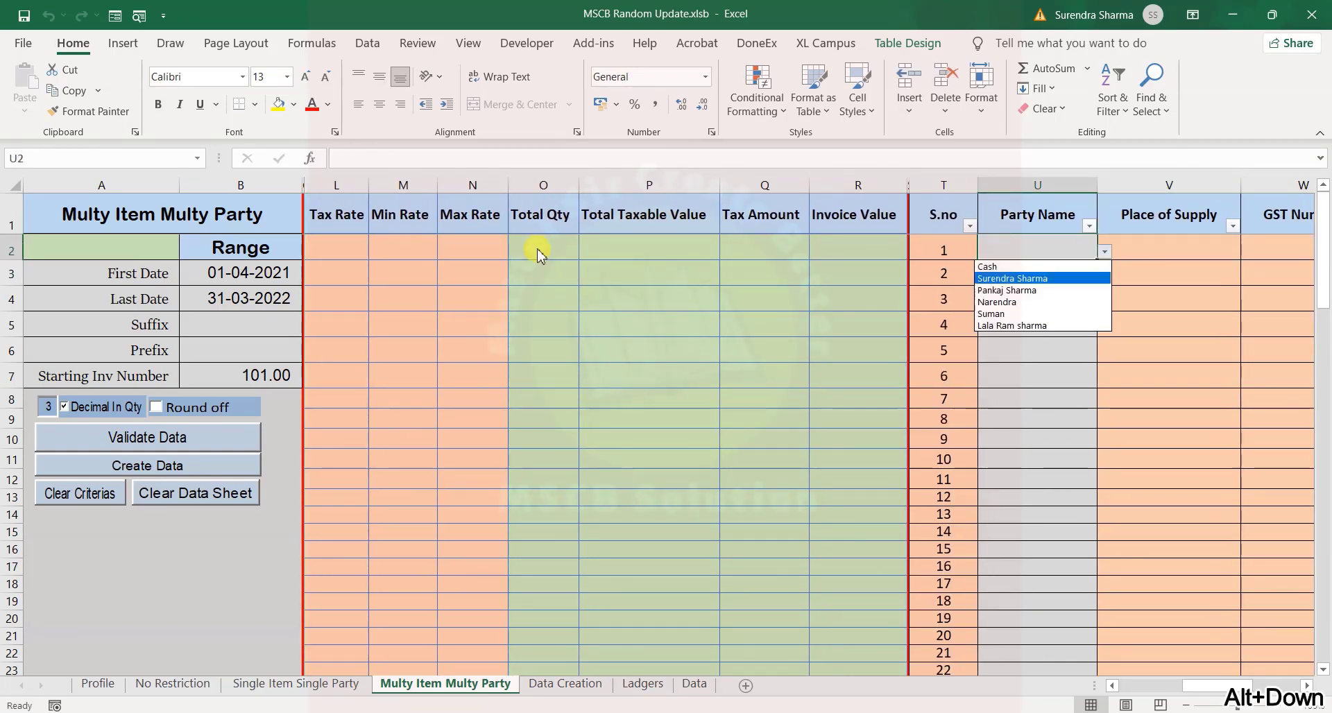
key("Return")
- Choose the individual listed directly after Cash as the second party in the Party Name column
key("Down")
key("alt+Down")
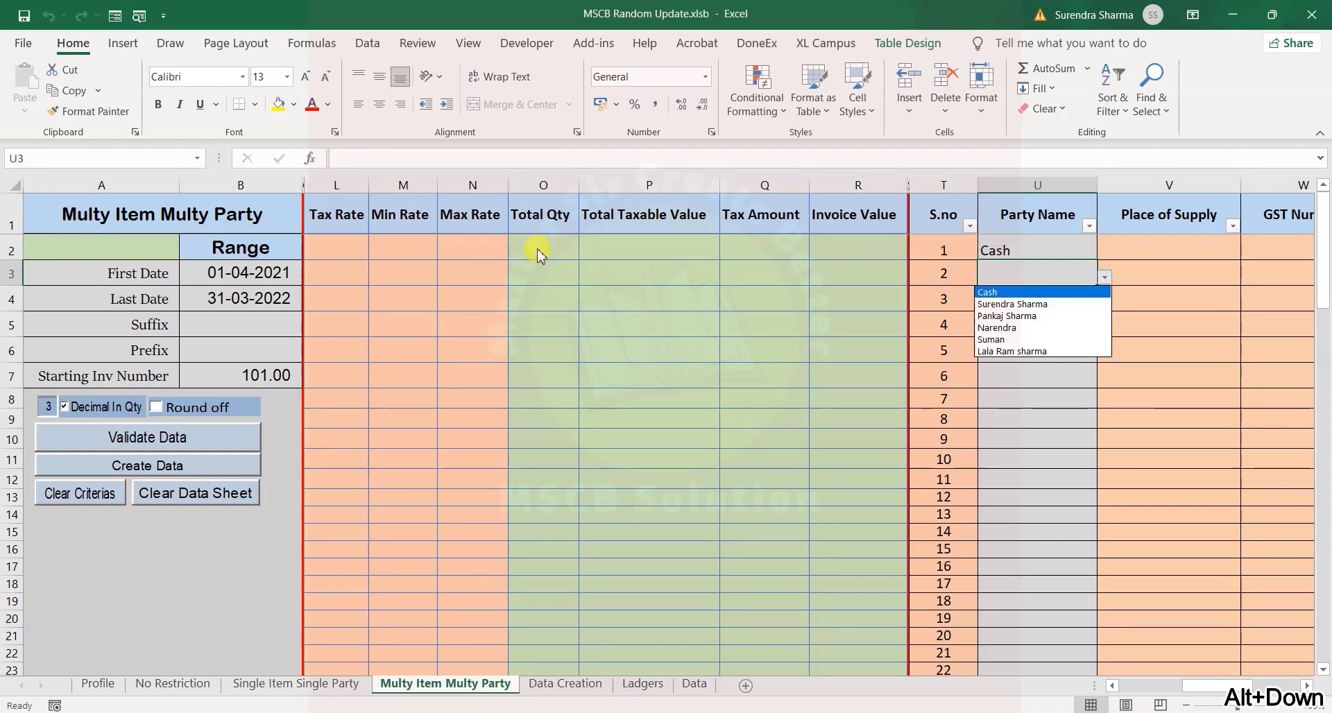
key("Down")
key("Return")
- Review the criteria entered for Item-6 and Item-8, along with the blank limit, rate and totals columns
key("ctrl+Left")
key("ctrl+Left")
key("ctrl+Left")
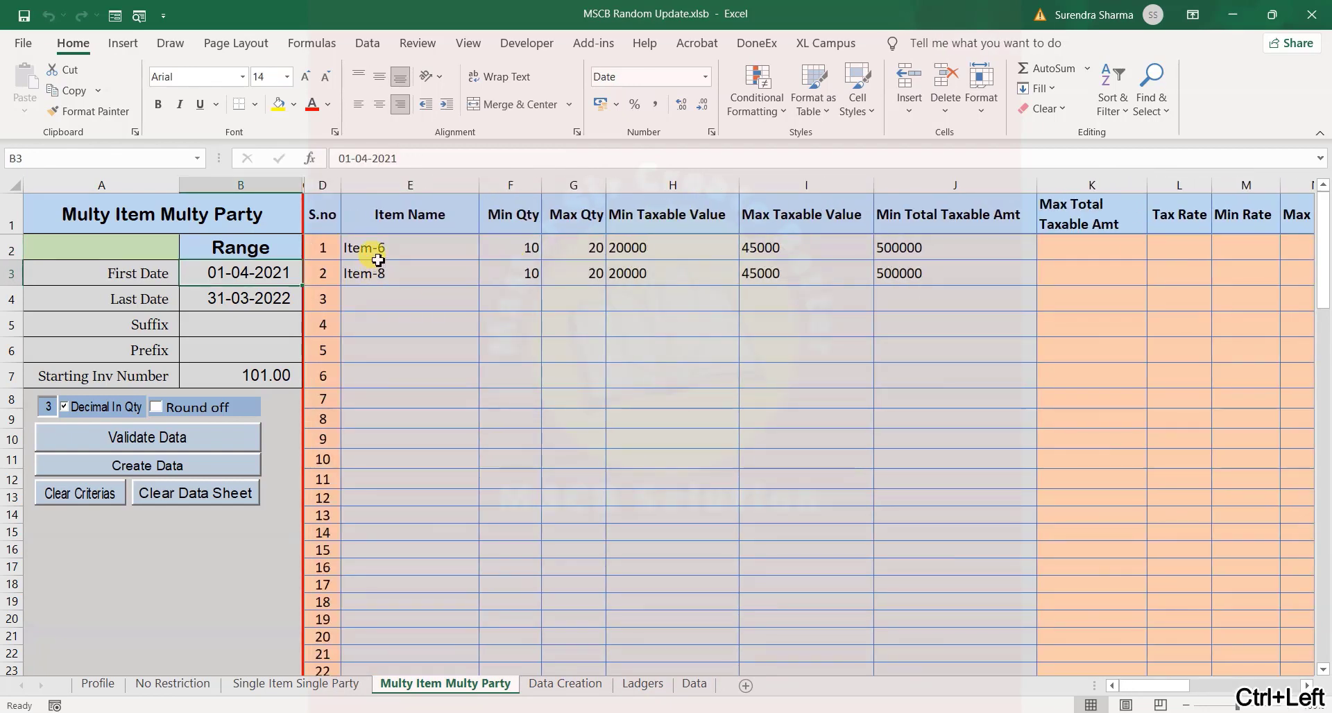
left_click_drag(378, 260, 949, 316)
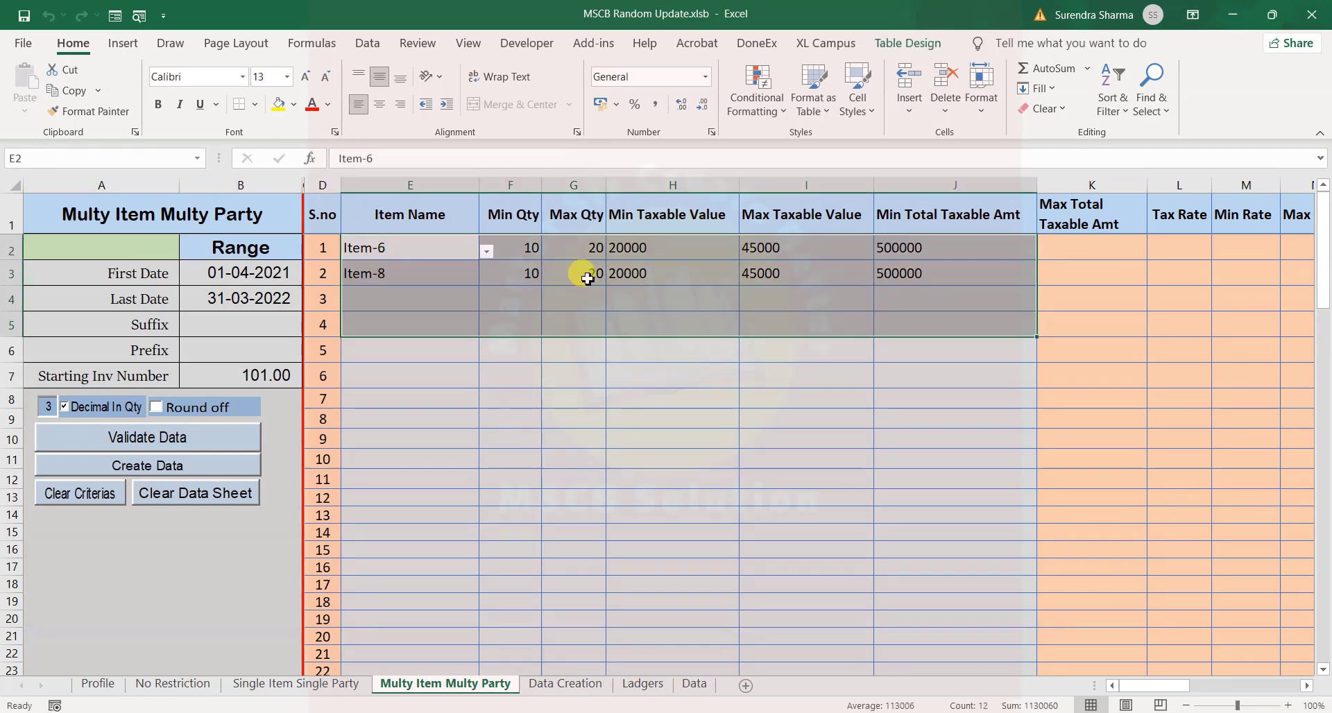
left_click_drag(430, 275, 666, 271)
left_click_drag(1091, 243, 732, 276)
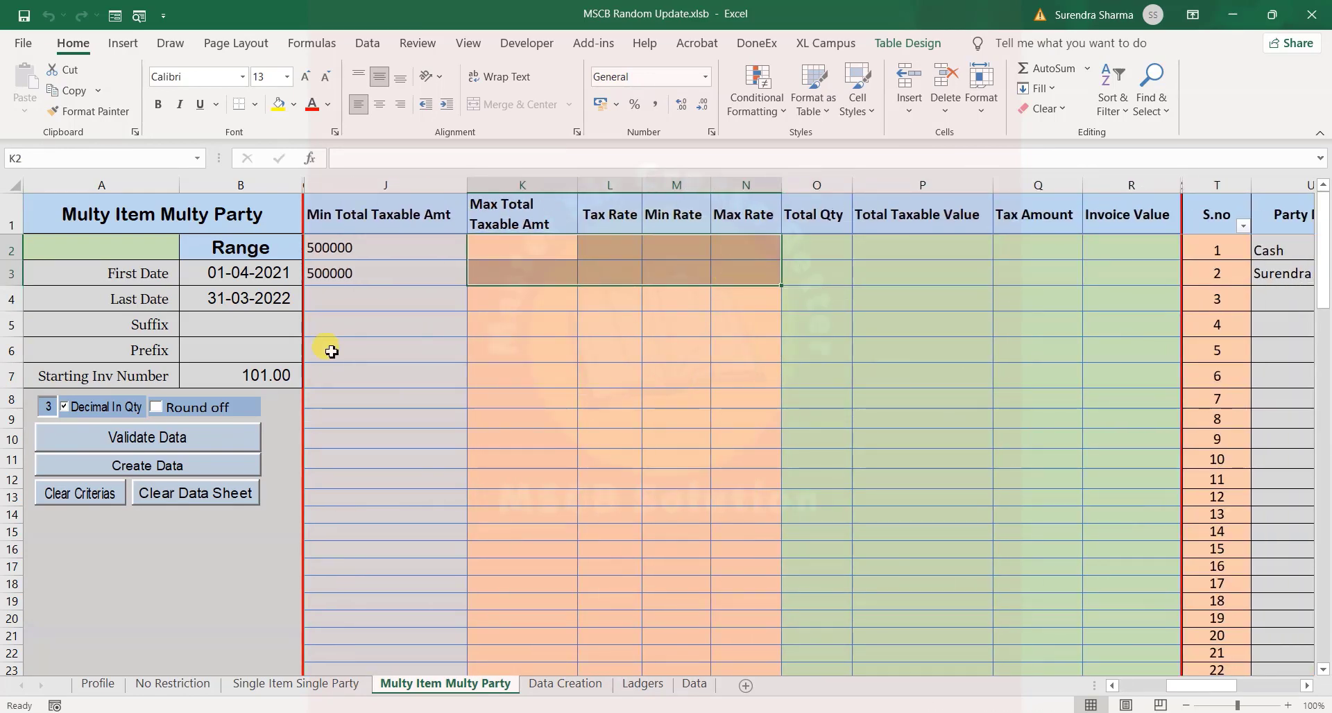
left_click_drag(812, 246, 1142, 396)
key("Right")
key("Right")
key("Right")
key("Right")
key("Right")
key("Right")
key("Right")
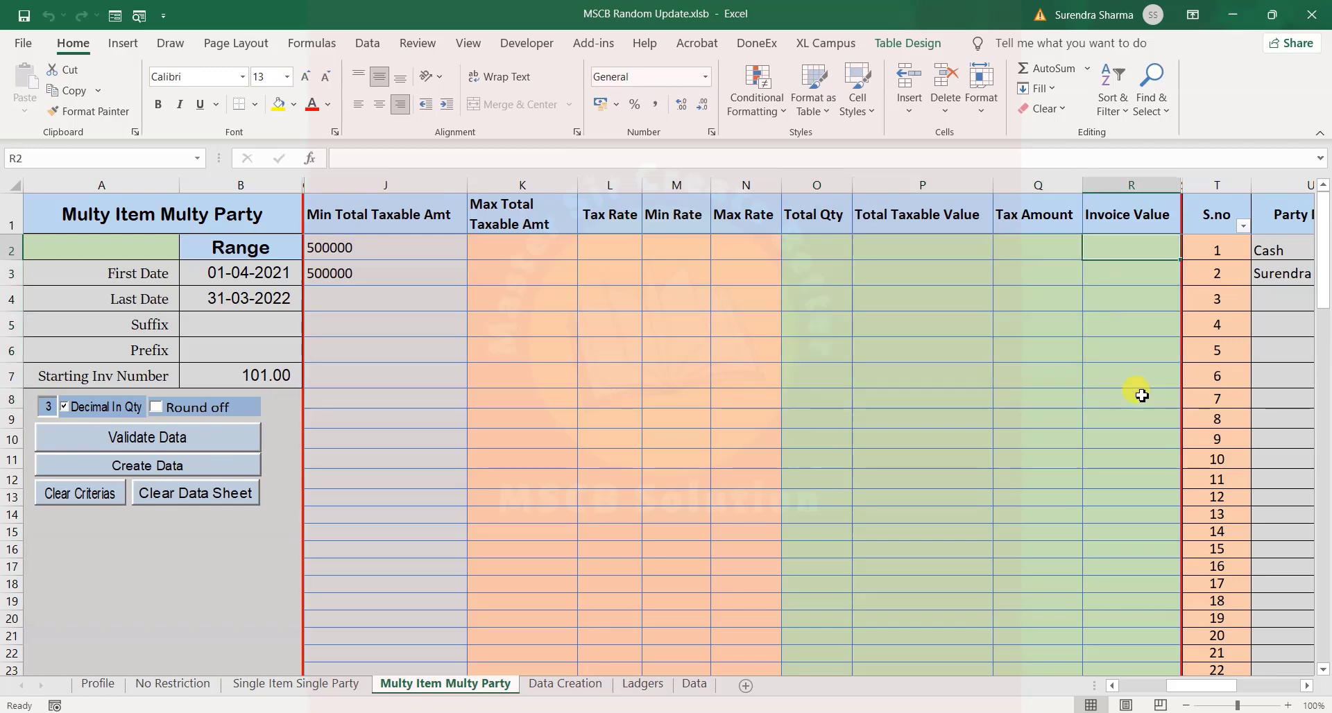
- Validate the item and party criteria on Multy Item Multy Party and dismiss the message
key("Left")
key("Left")
key("Left")
key("Left")
key("Left")
key("Left")
key("Left")
key("Left")
key("Left")
key("Left")
key("Left")
key("Left")
key("Left")
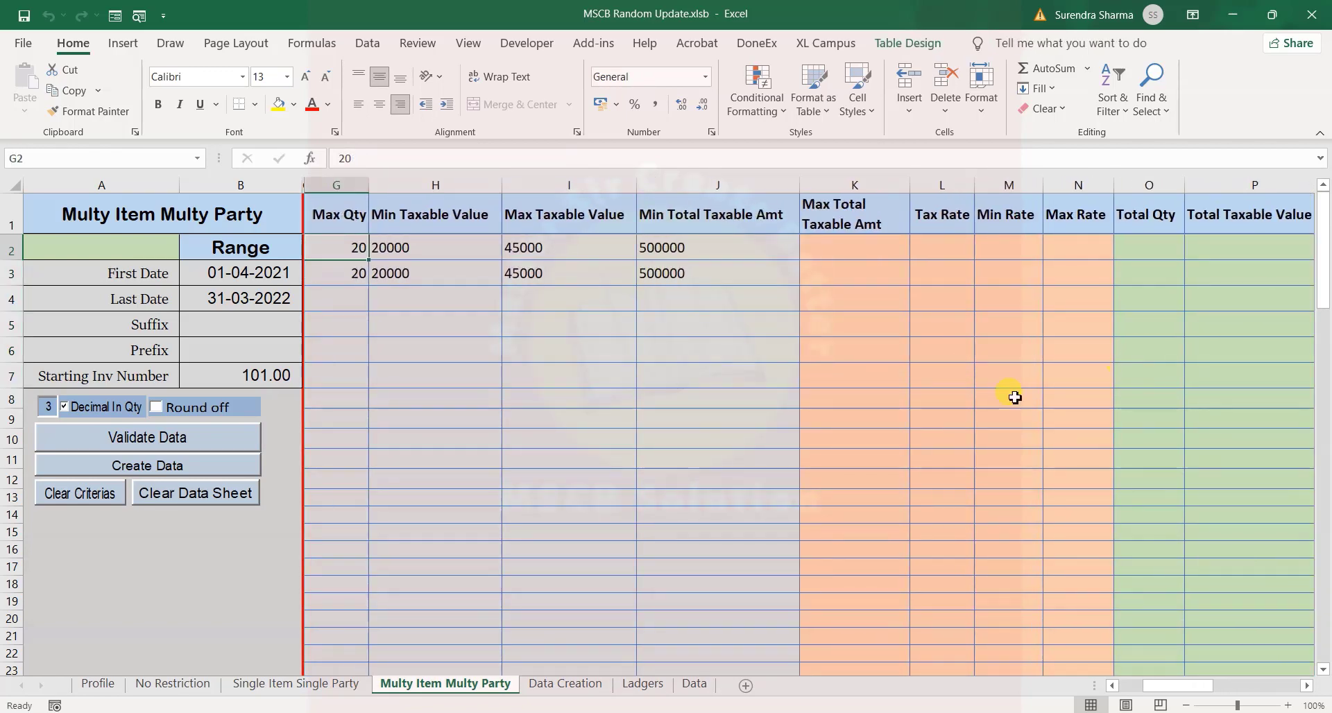
key("Left")
key("Left")
key("Left")
key("Left")
key("Left")
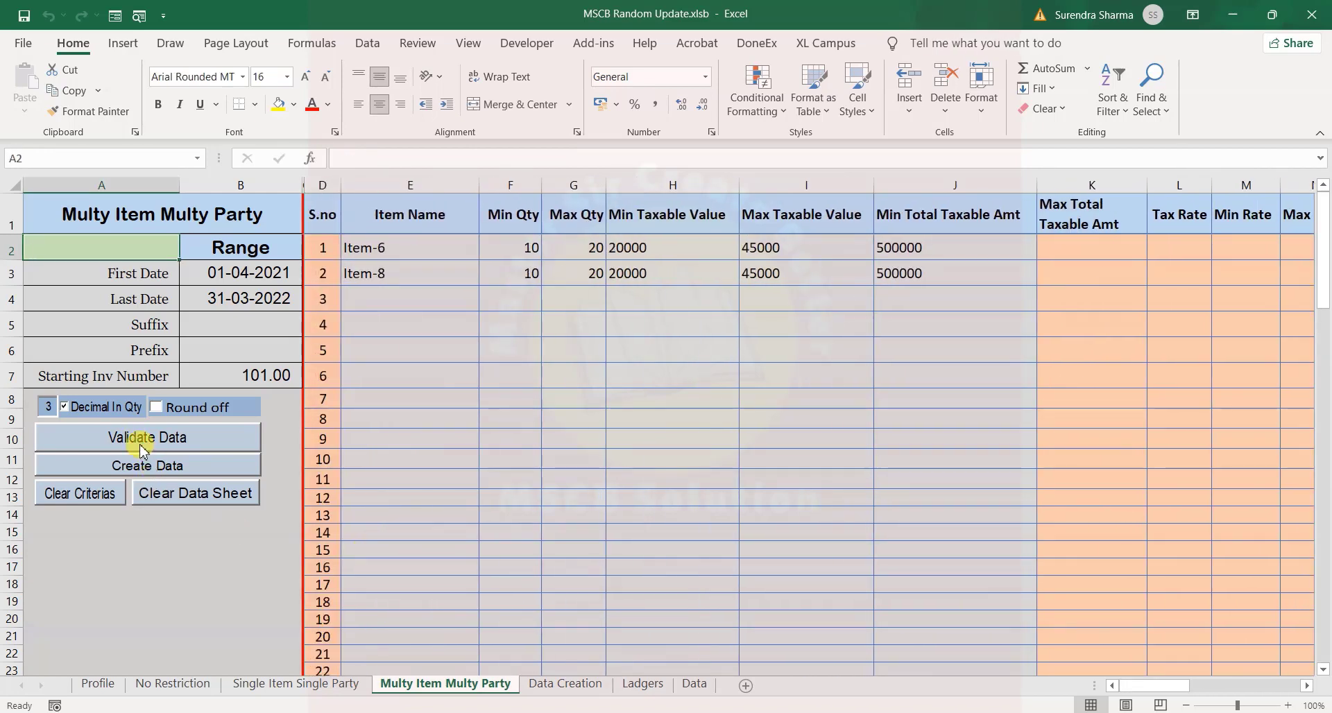
left_click(143, 448)
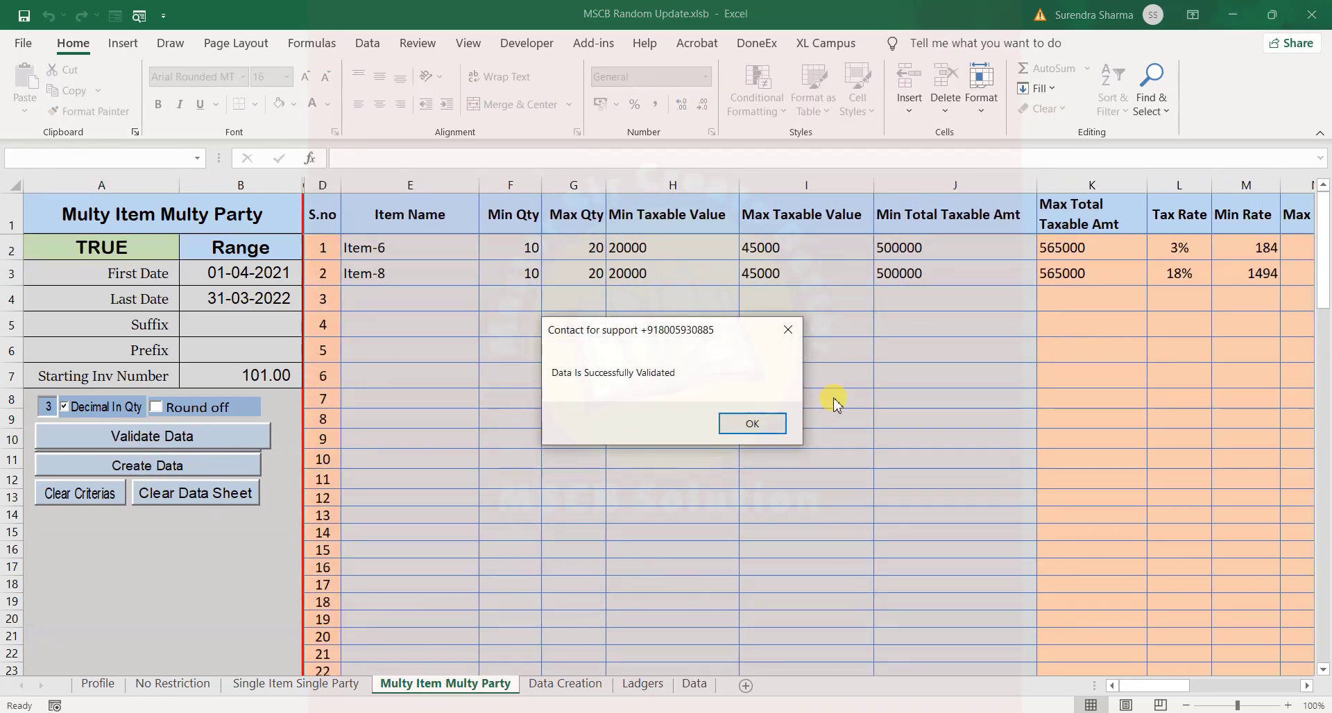
left_click(766, 426)
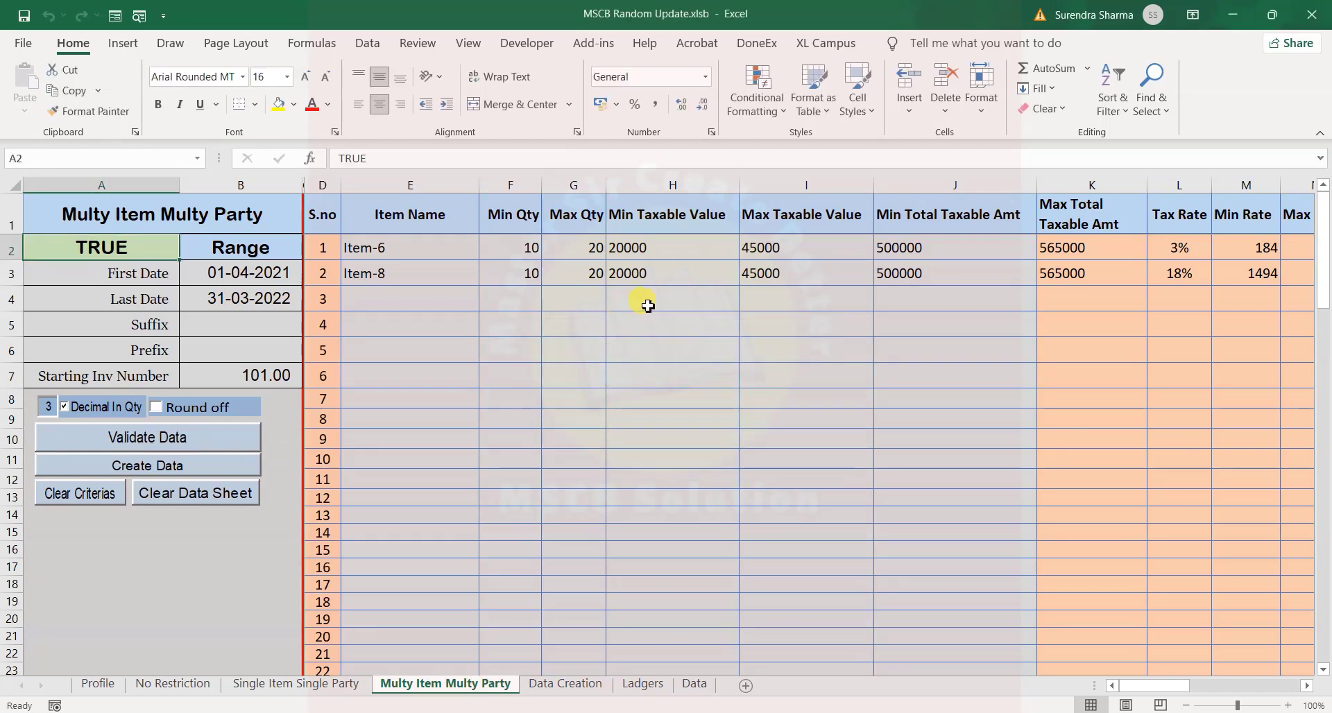
- Examine the calculated maximum total, tax rate and rate limits against the entered quantities and taxable values at 90% zoom
left_click(990, 258)
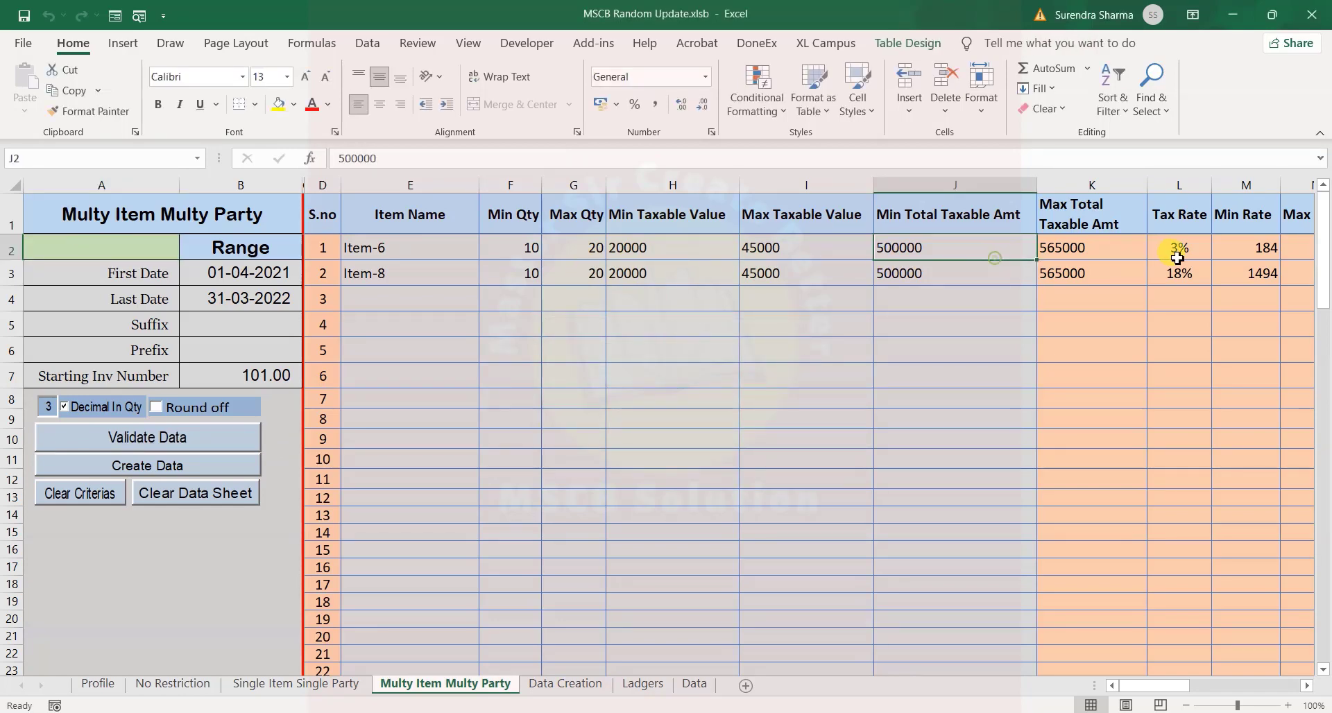
left_click(1184, 706)
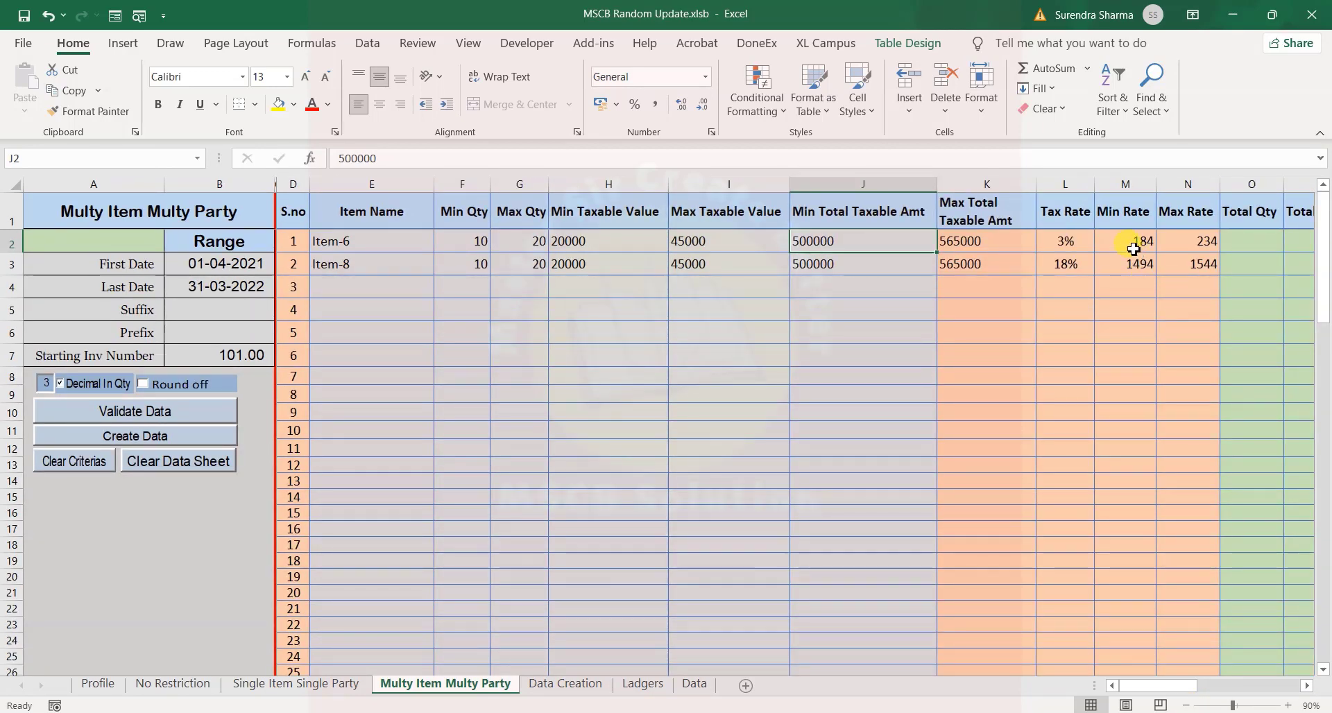
left_click(1133, 249)
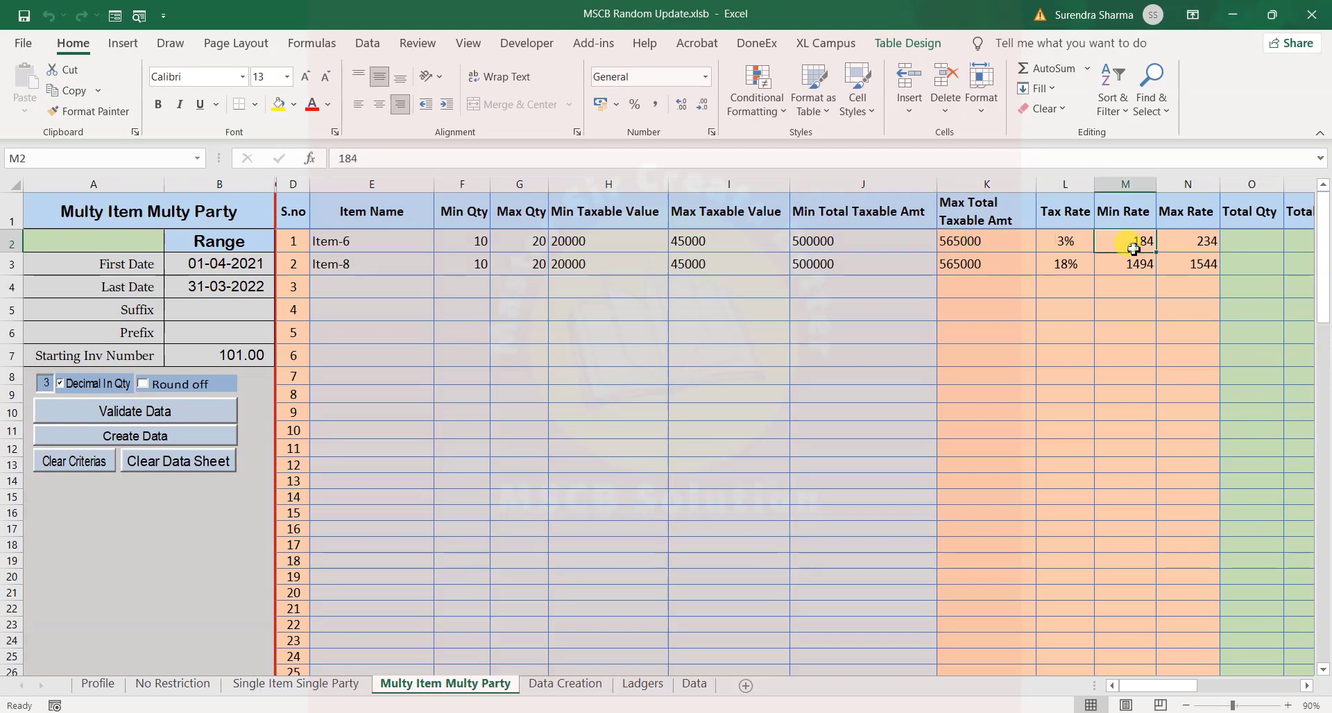
left_click(456, 244)
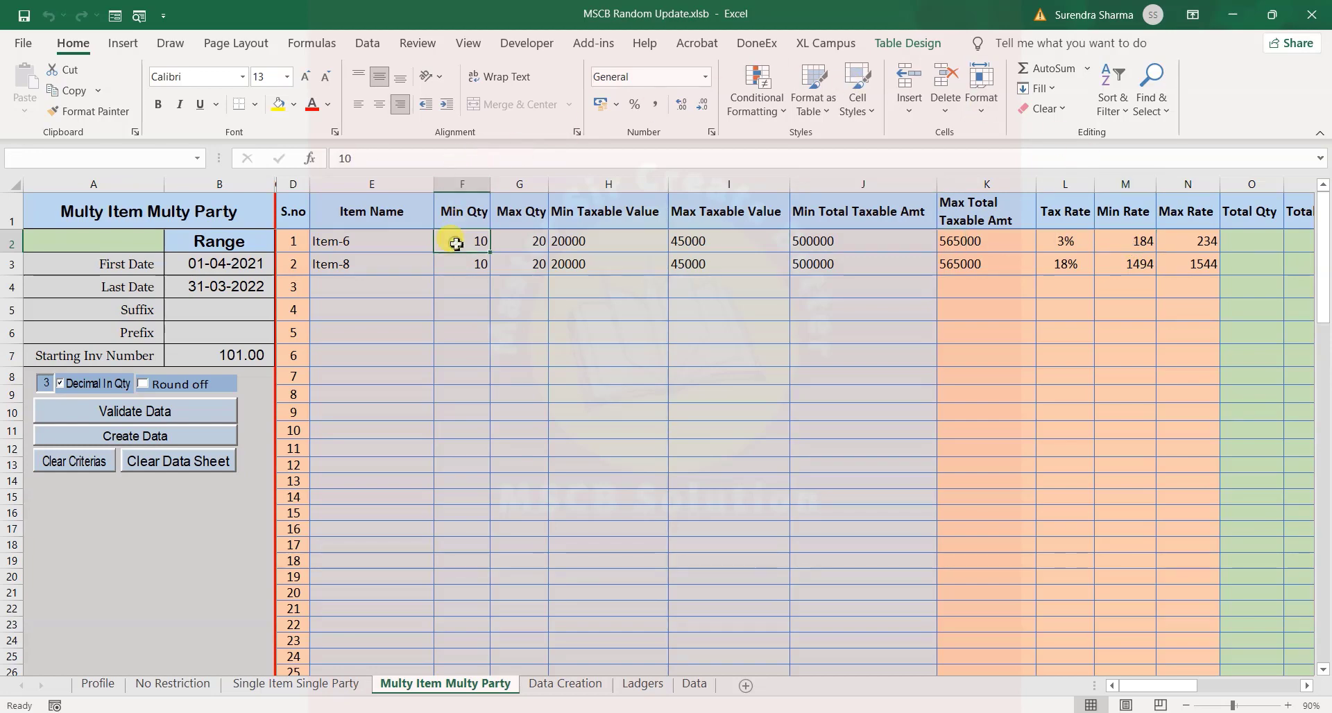
left_click(628, 245)
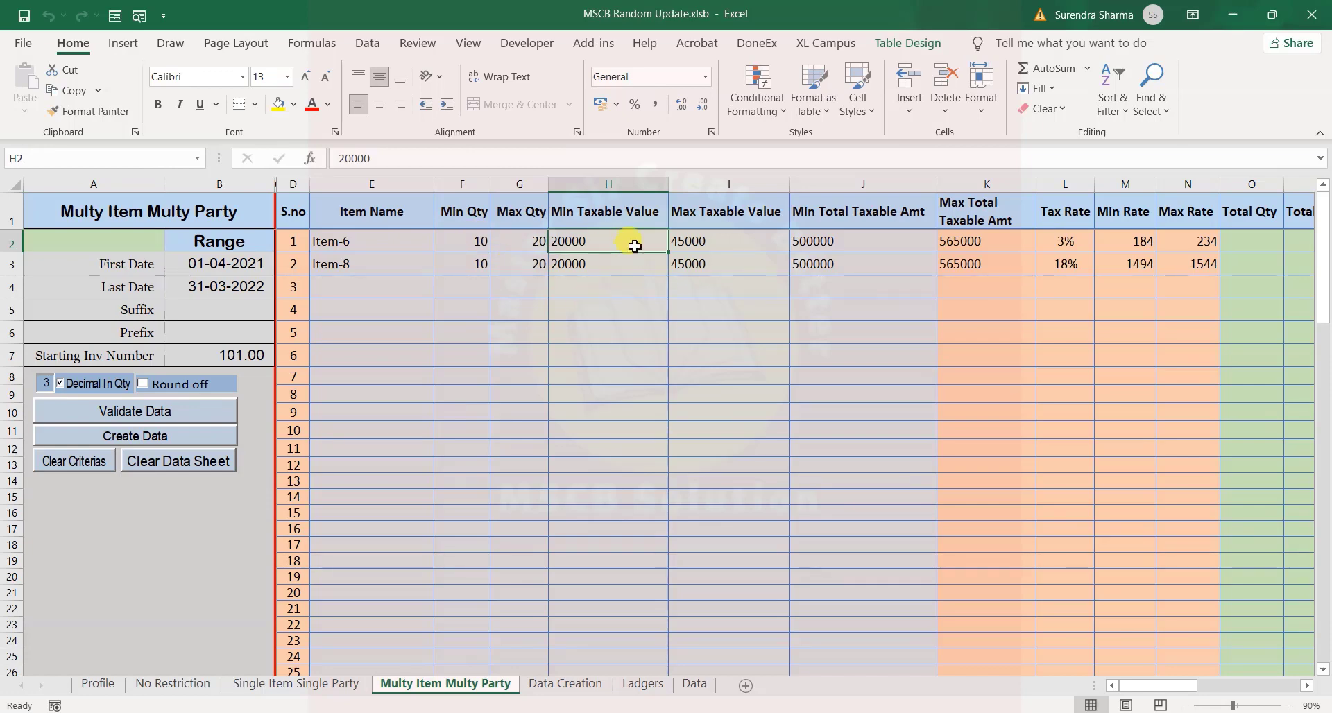
left_click(1236, 237)
key("Right")
key("Right")
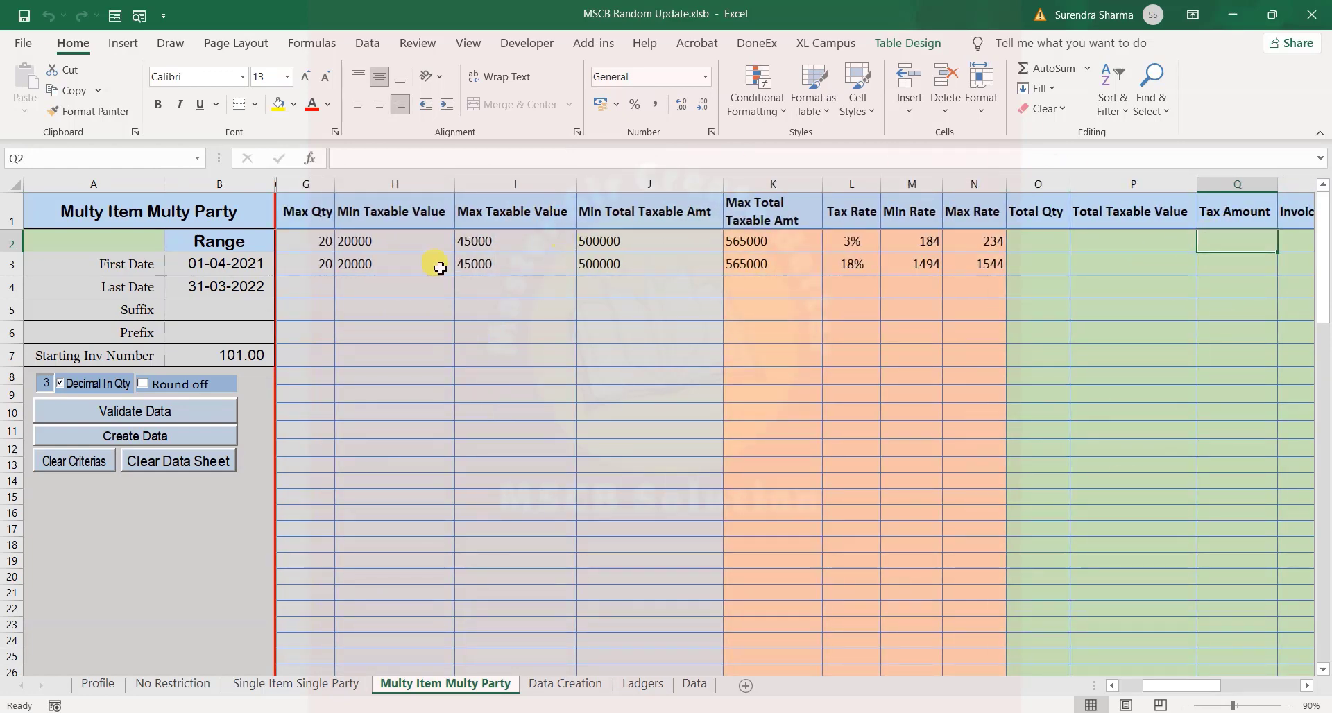
- Revalidate the criteria and create the random invoice data for both items and parties
left_click(119, 410)
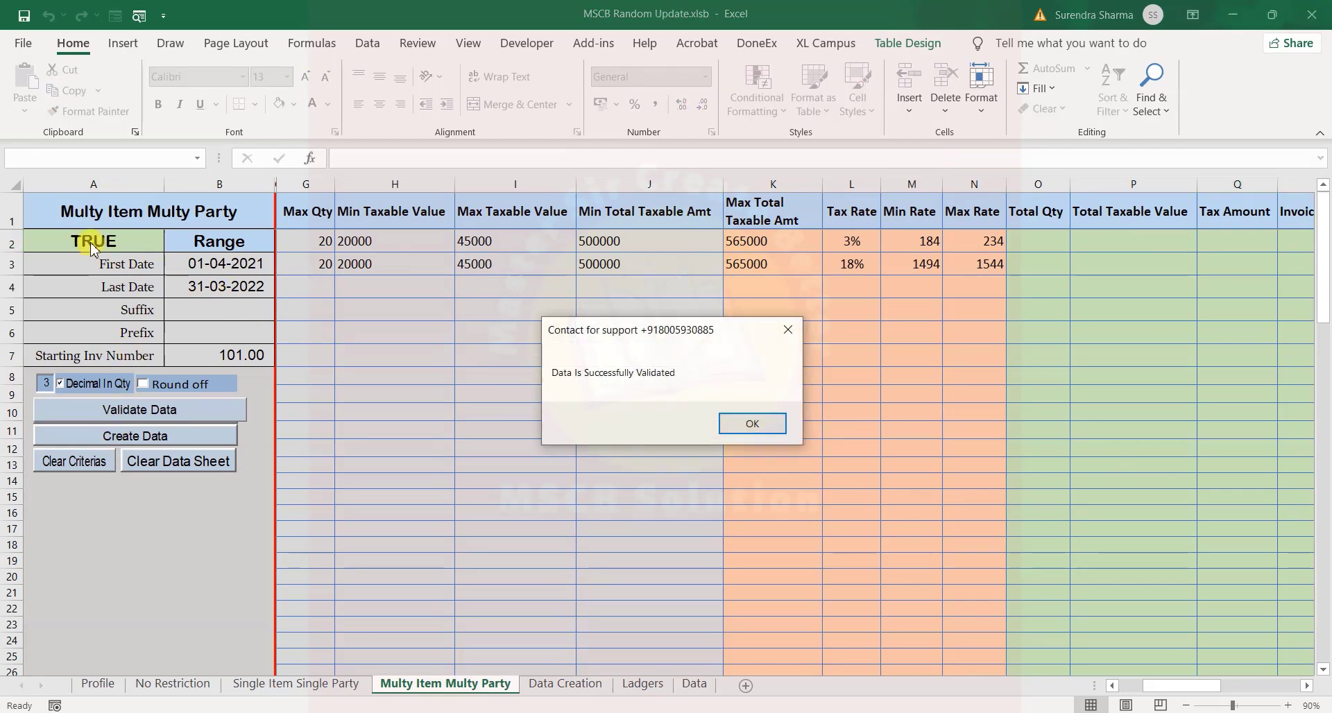
left_click(753, 421)
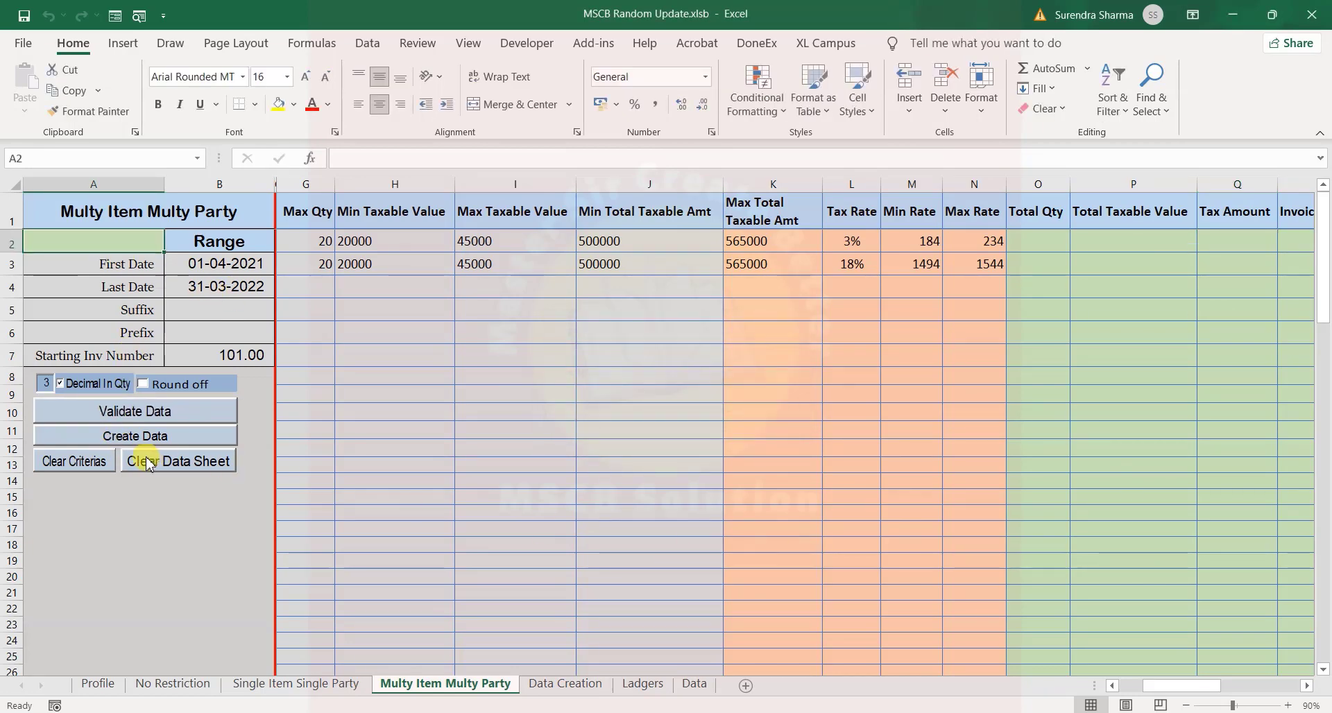
left_click(122, 411)
key("Return")
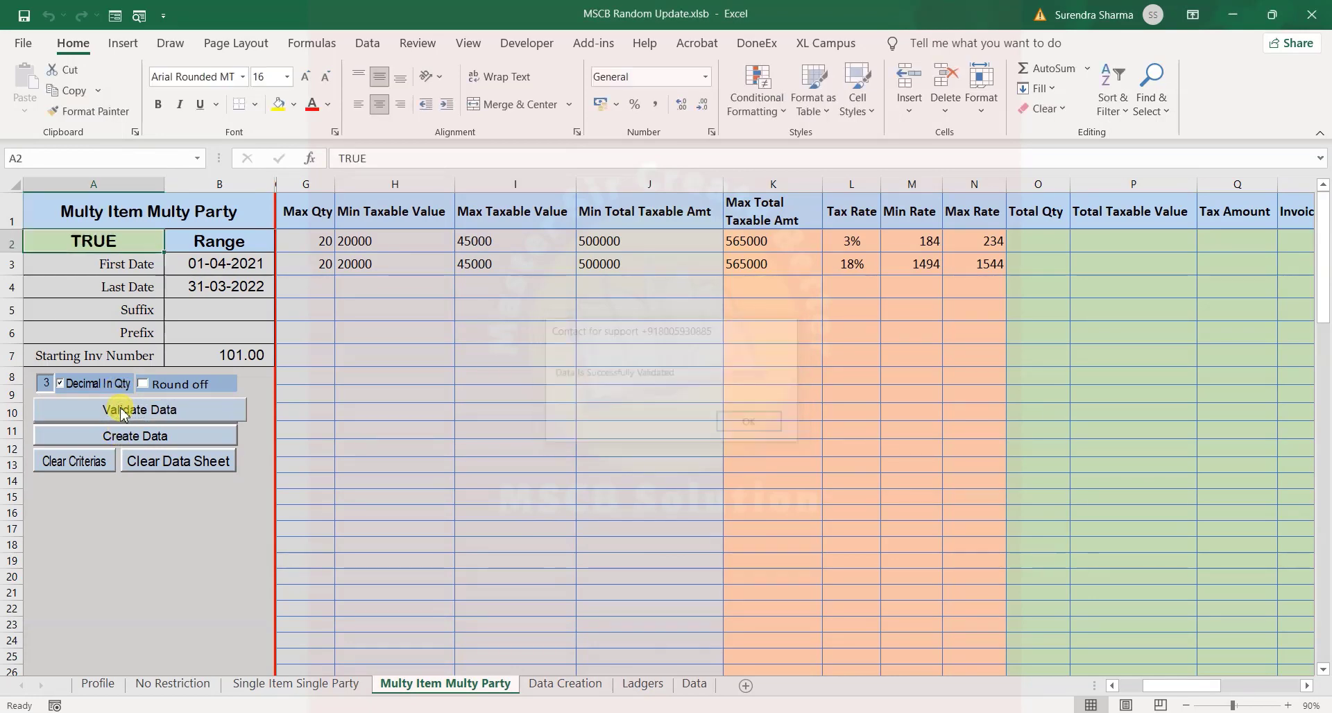
left_click(129, 437)
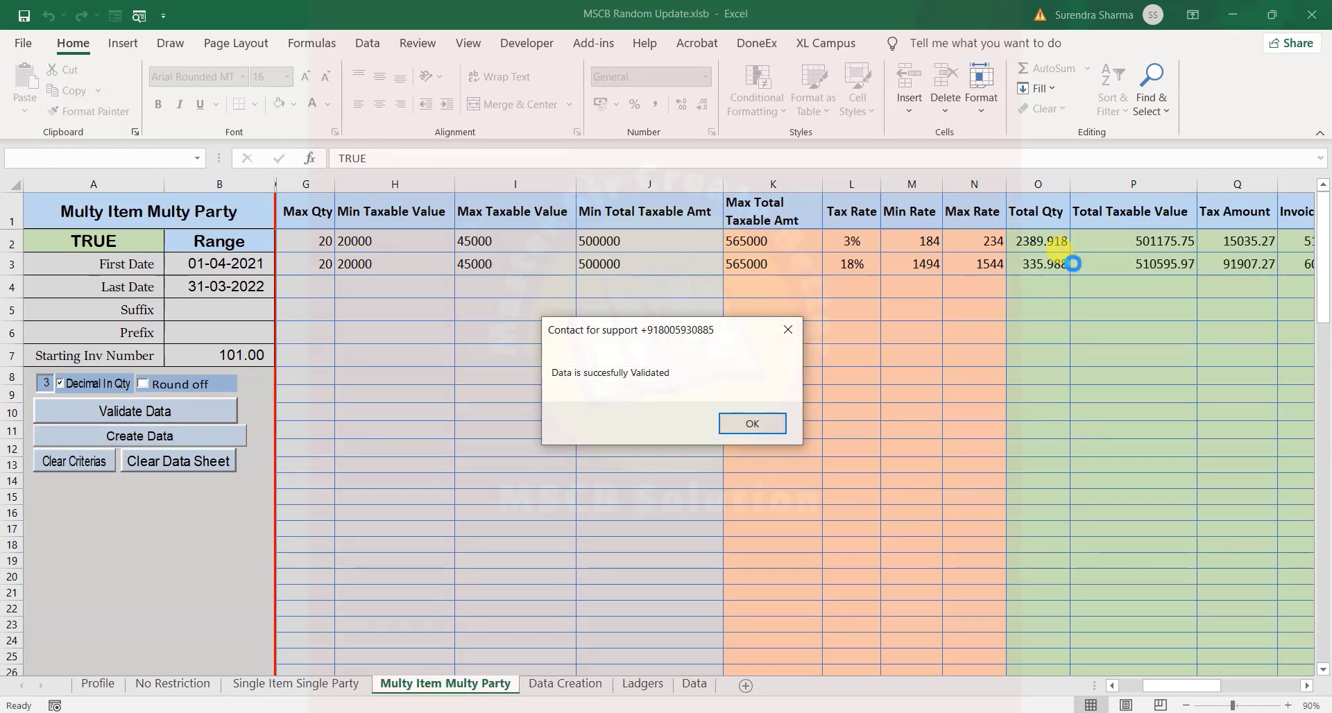
key("Return")
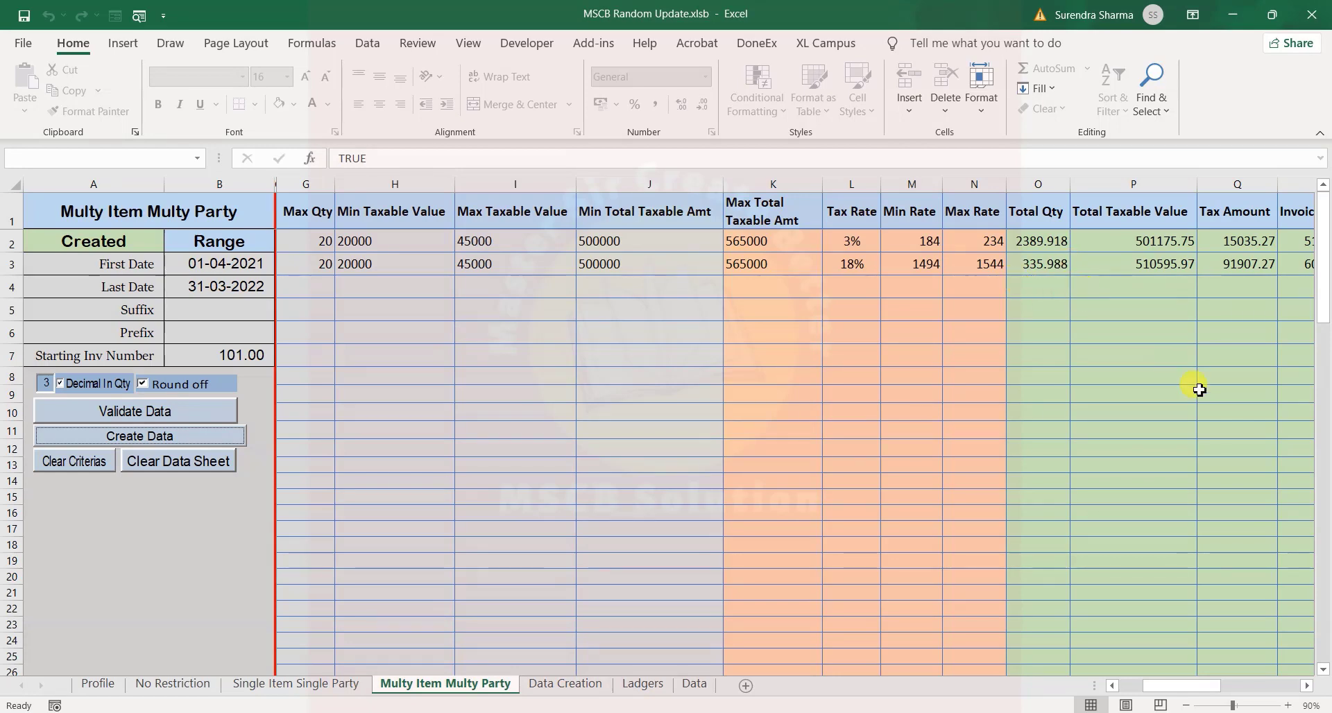
- Examine the generated Total Taxable Value, Tax Amount, Invoice Value and Total Qty for Item-6 and Item-8
scroll(1213, 673, "right", 3)
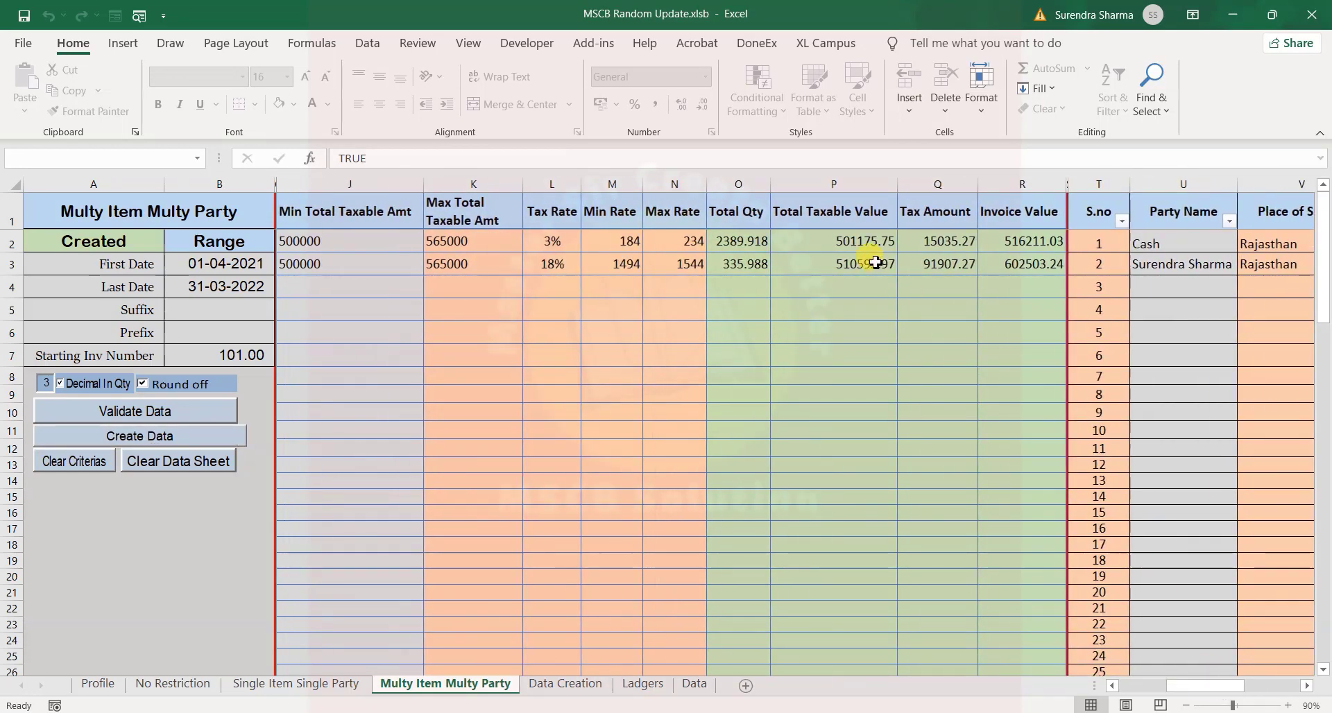
left_click_drag(863, 238, 862, 259)
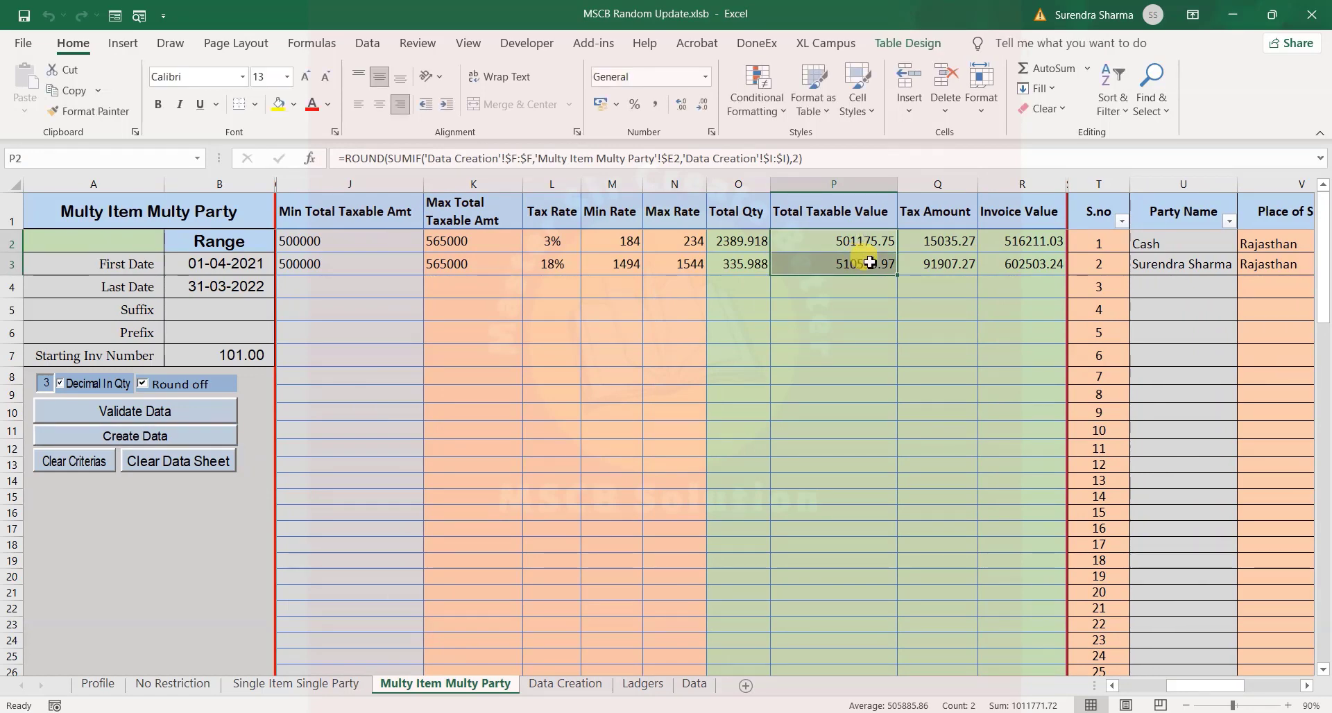
left_click_drag(940, 241, 936, 259)
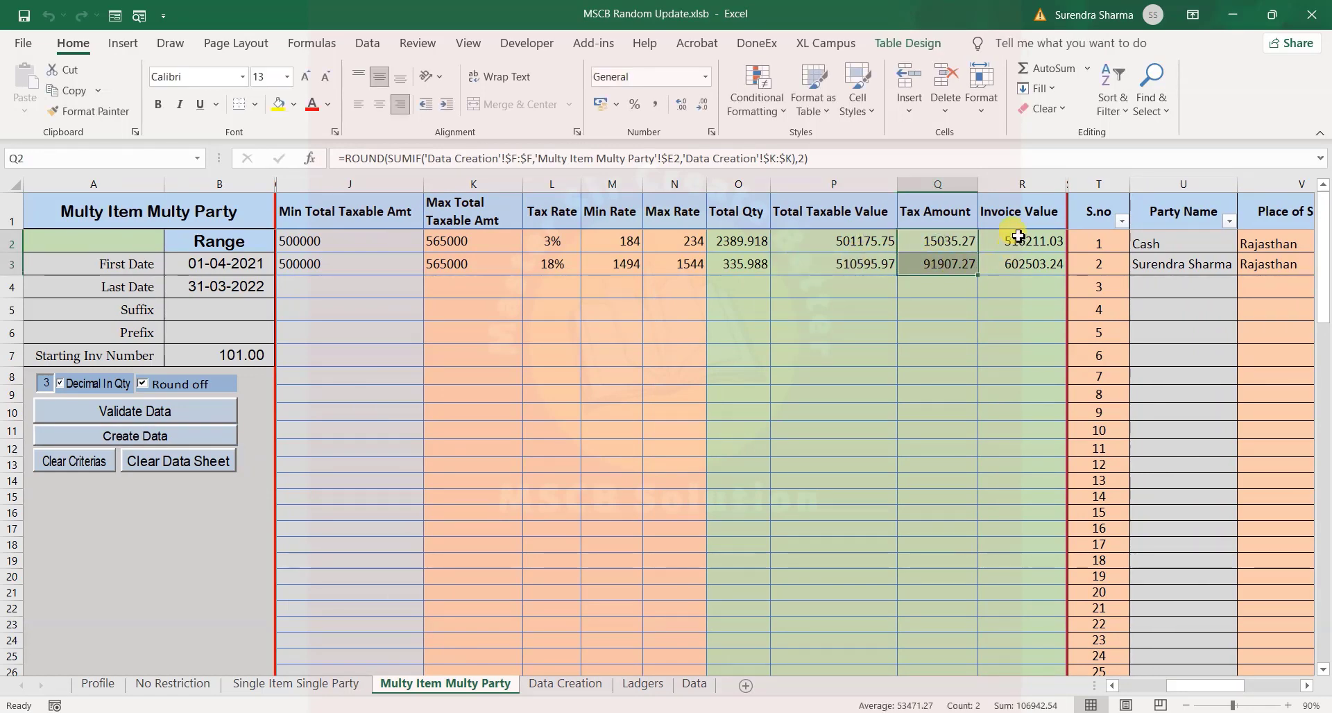
left_click_drag(1018, 239, 1021, 261)
left_click_drag(734, 240, 734, 262)
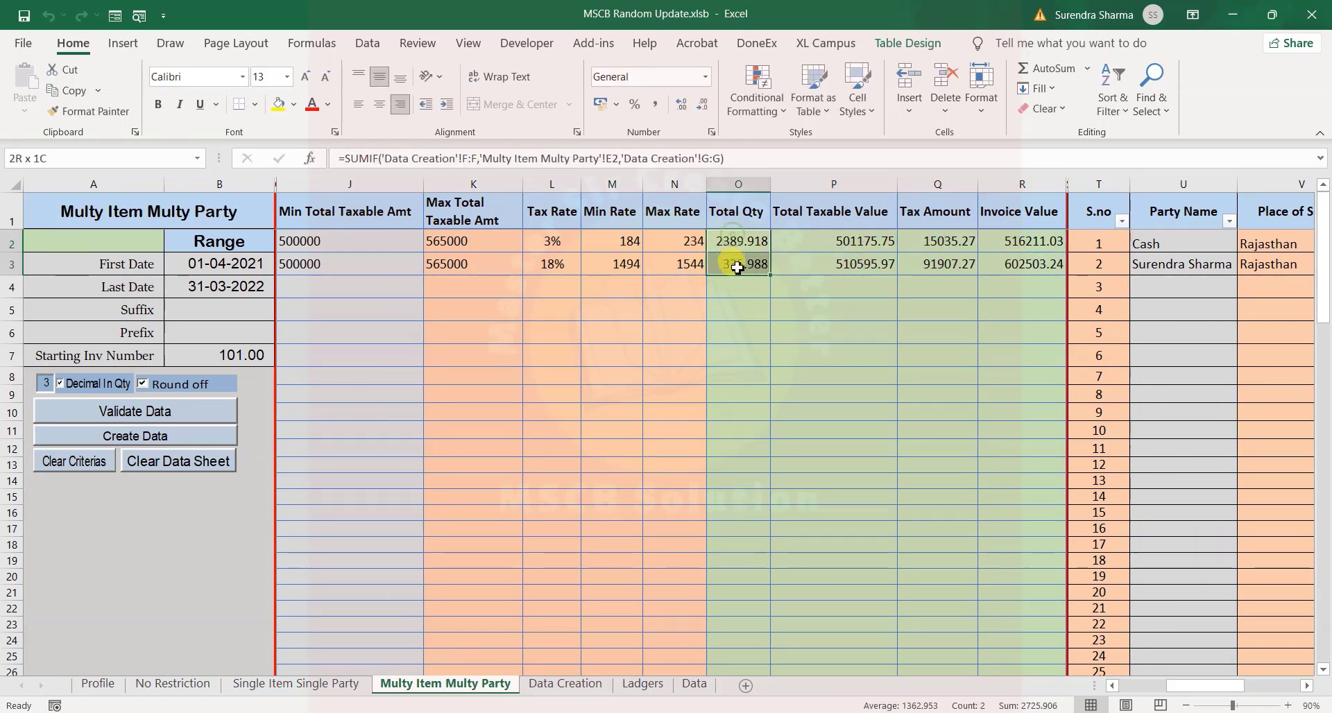
- Review the party-wise details and sum the Total Taxable Value of both parties
left_click(1138, 239)
key("Right")
key("Right")
key("Right")
key("Right")
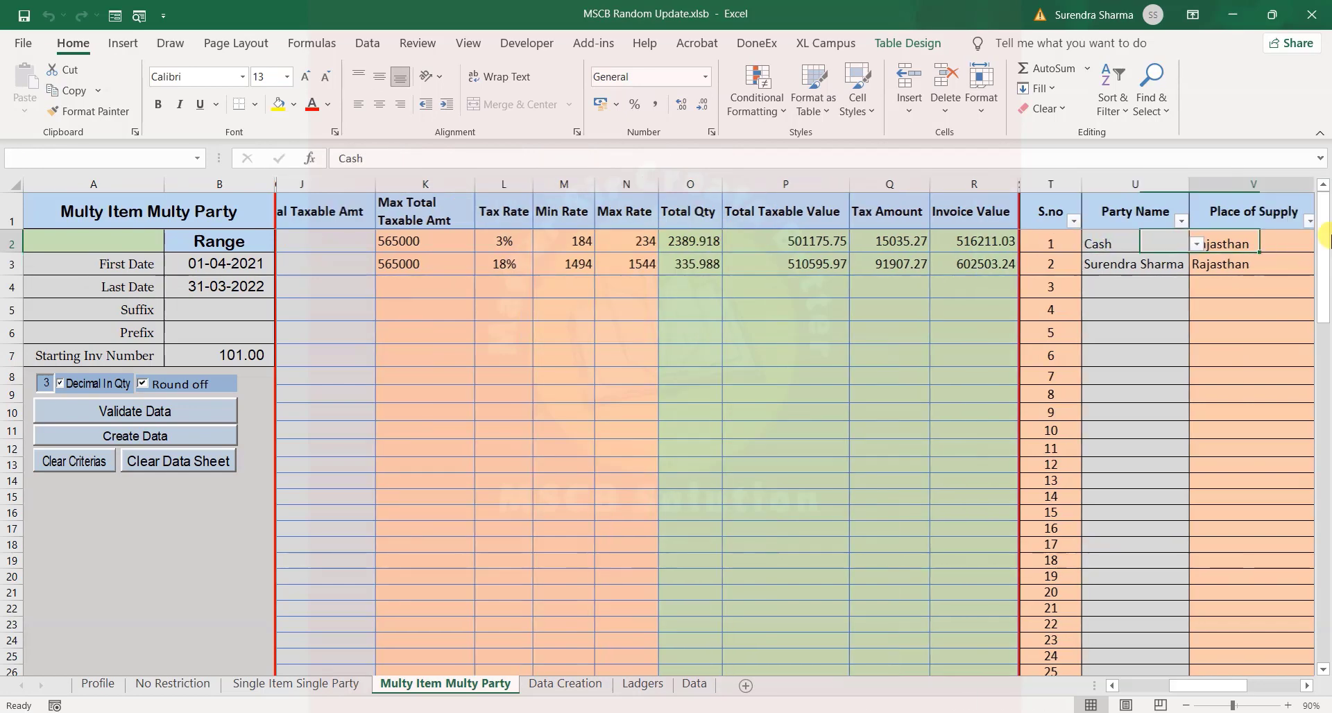
key("Left")
key("Left")
key("Right")
key("Right")
key("Right")
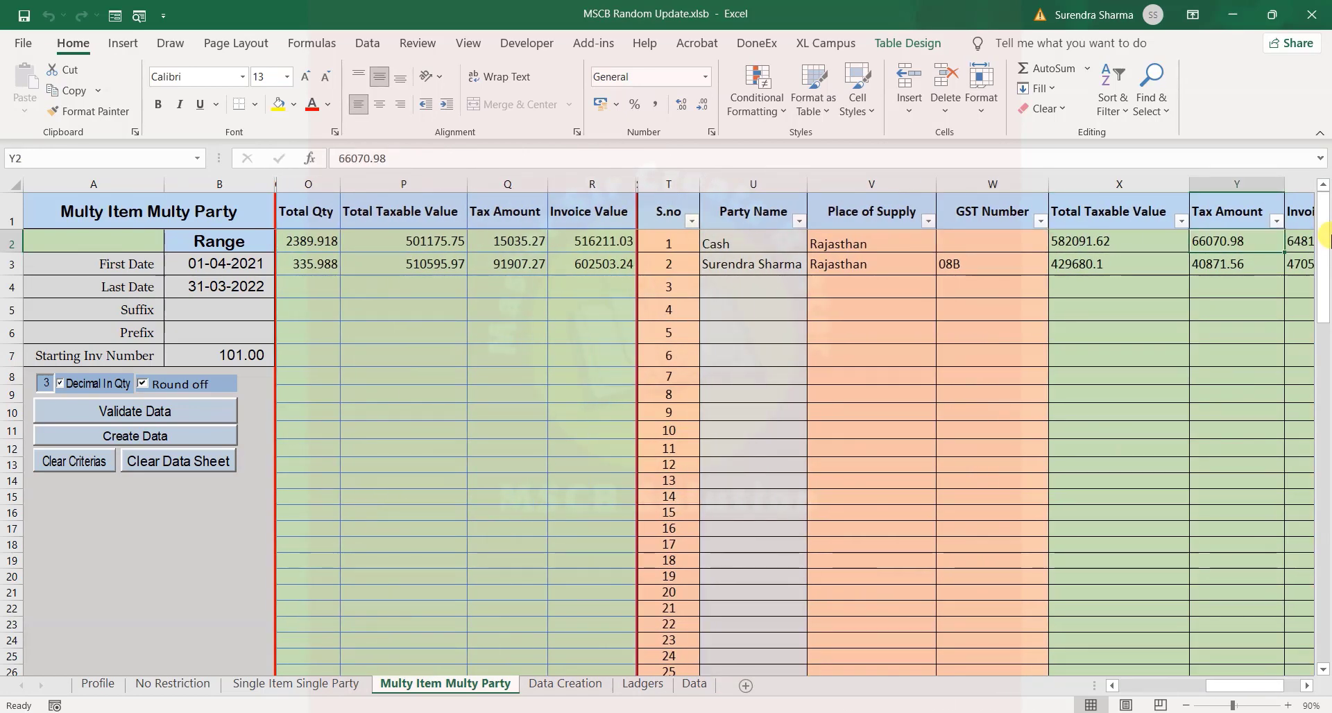
key("Left")
key("Left")
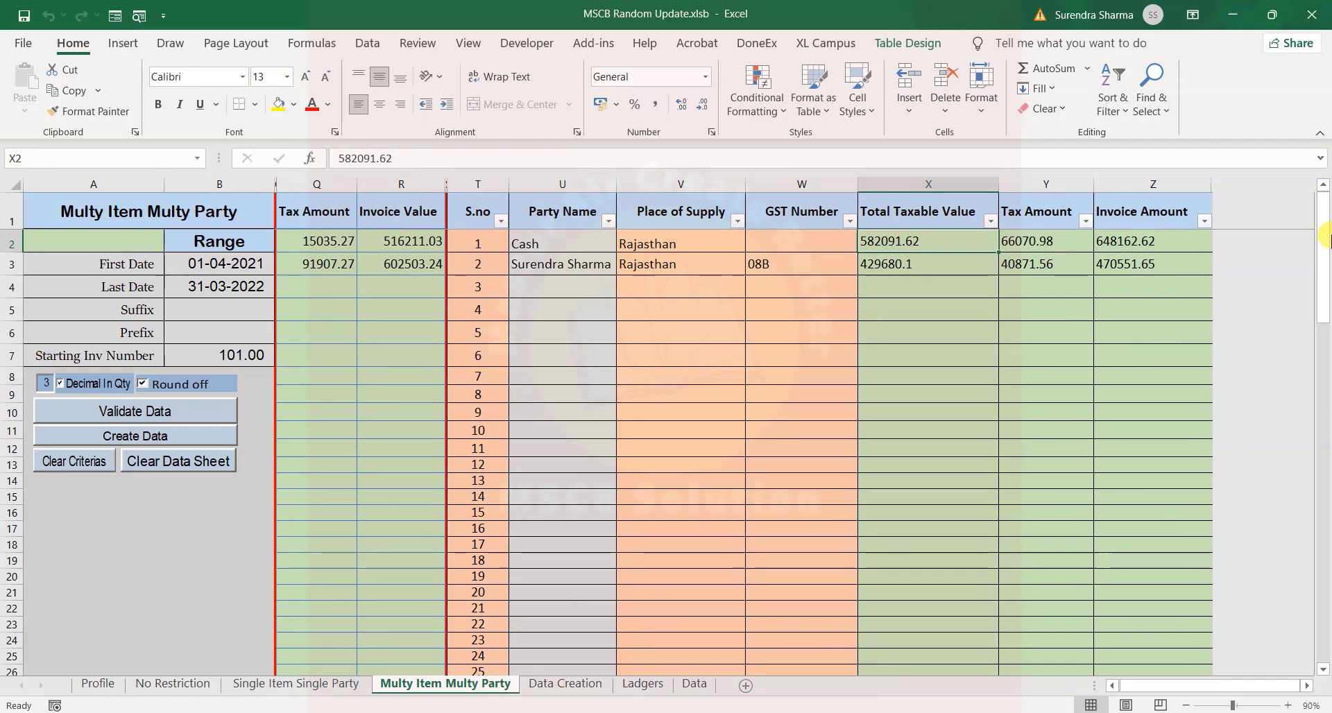
key("ctrl+shift+Down")
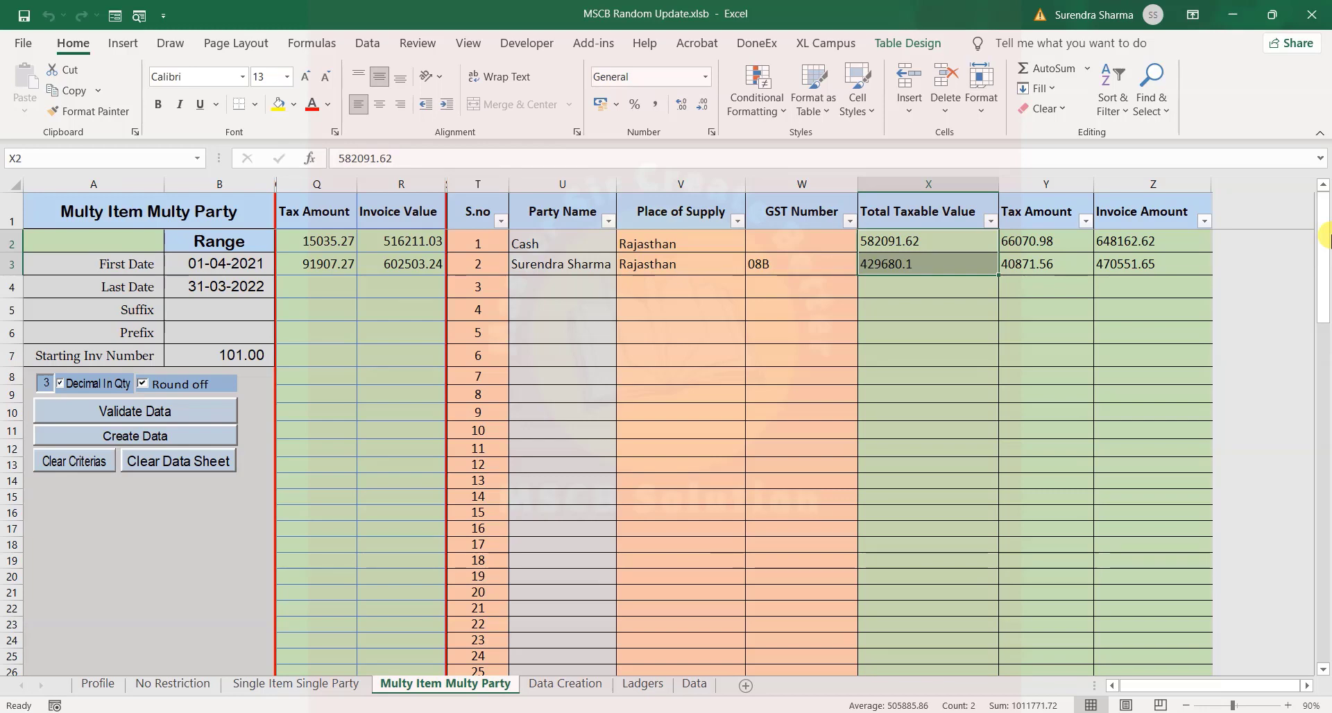
- Sum the Total Taxable Value of both items to compare it with the party-wise sum
key("Left")
key("Left")
key("Left")
key("Left")
key("Left")
key("Left")
key("Left")
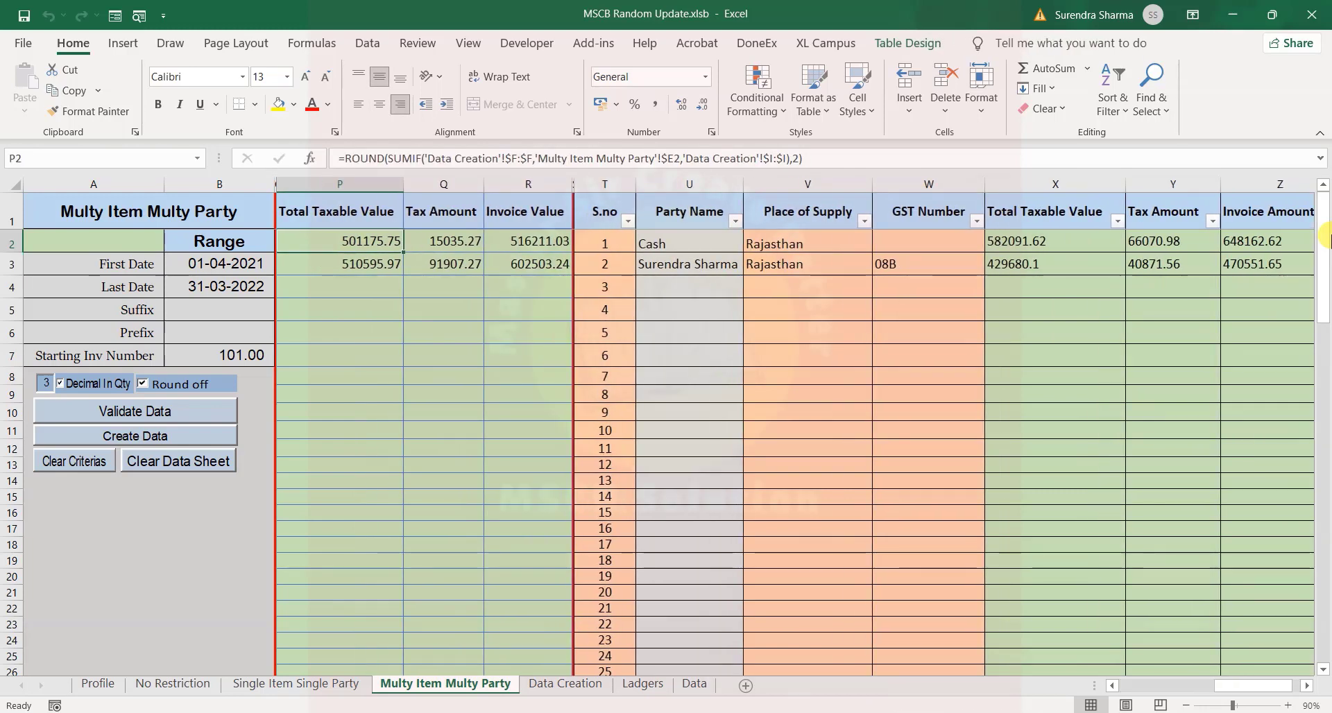
key("shift+Down")
key("shift+Down")
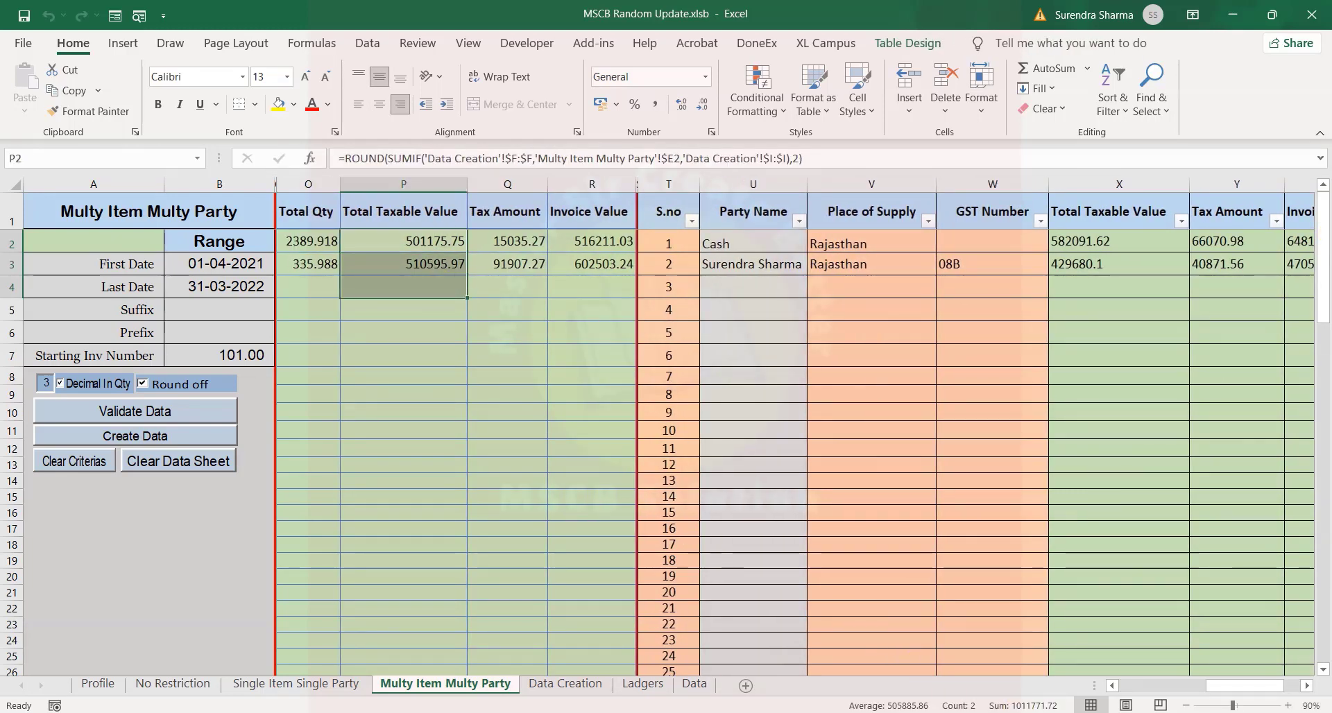
- Check the sums of the party-wise Tax Amount and Invoice Amount, and return to the item criteria
left_click(1123, 240)
key("ctrl+Right")
key("Left")
key("ctrl+shift+Down")
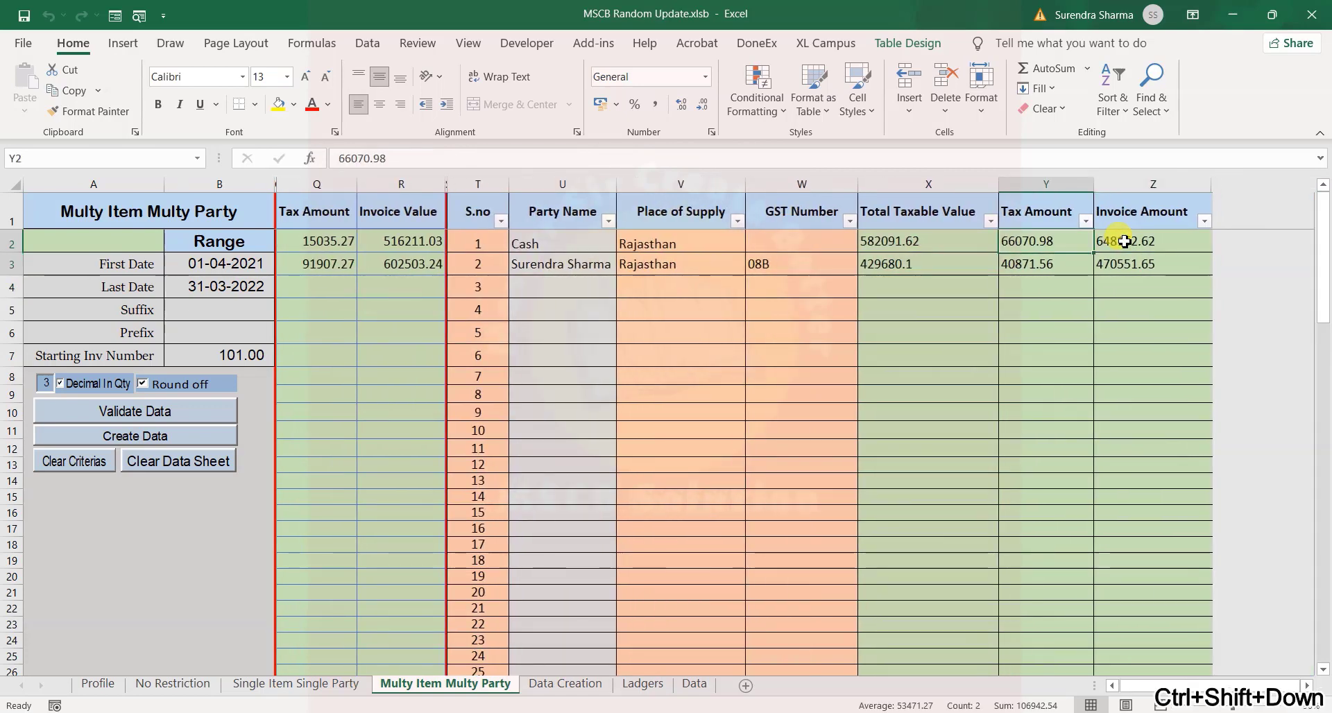
key("Right")
key("ctrl+shift+Down")
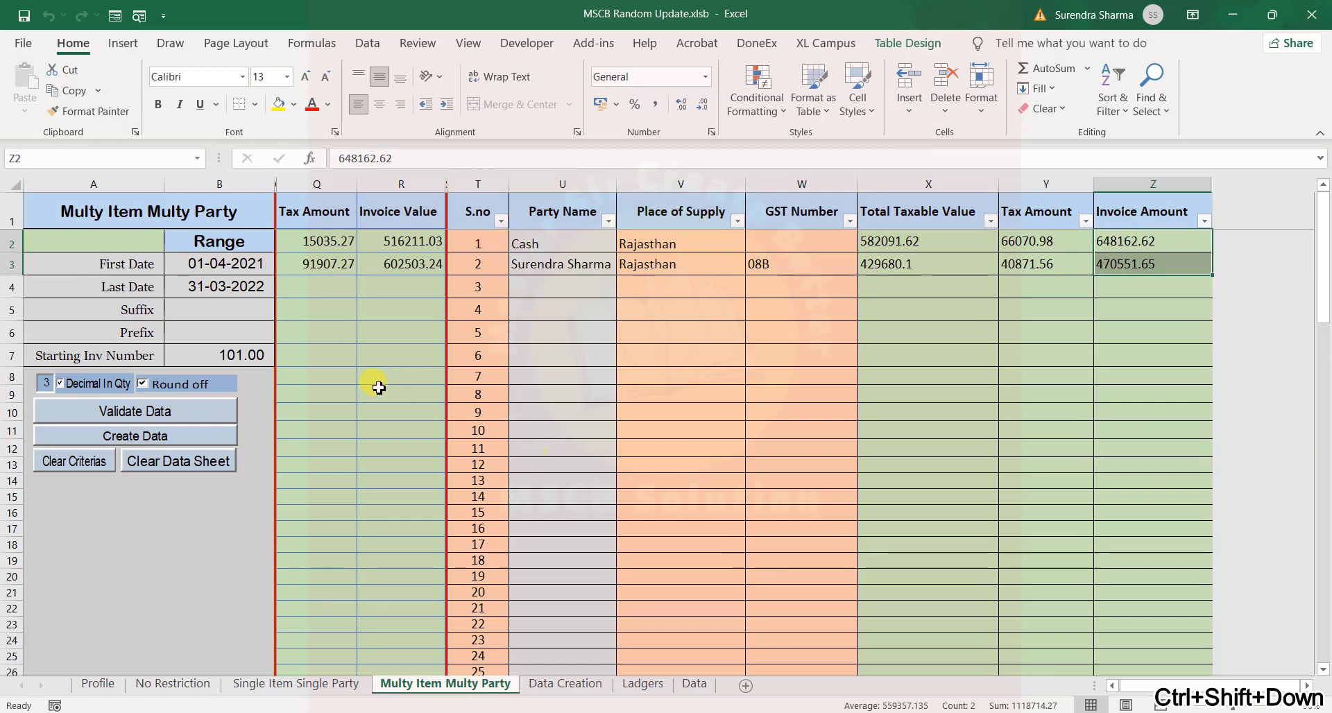
left_click(341, 264)
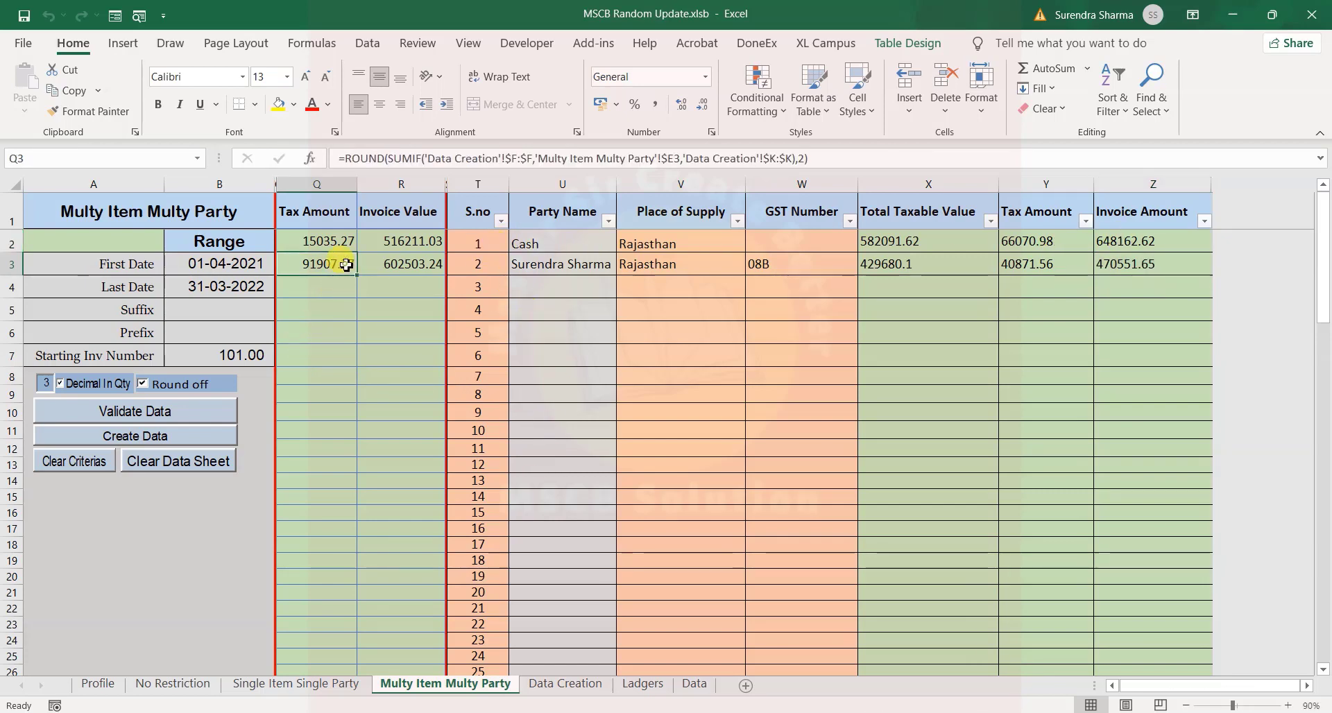
left_click(217, 285)
key("Right")
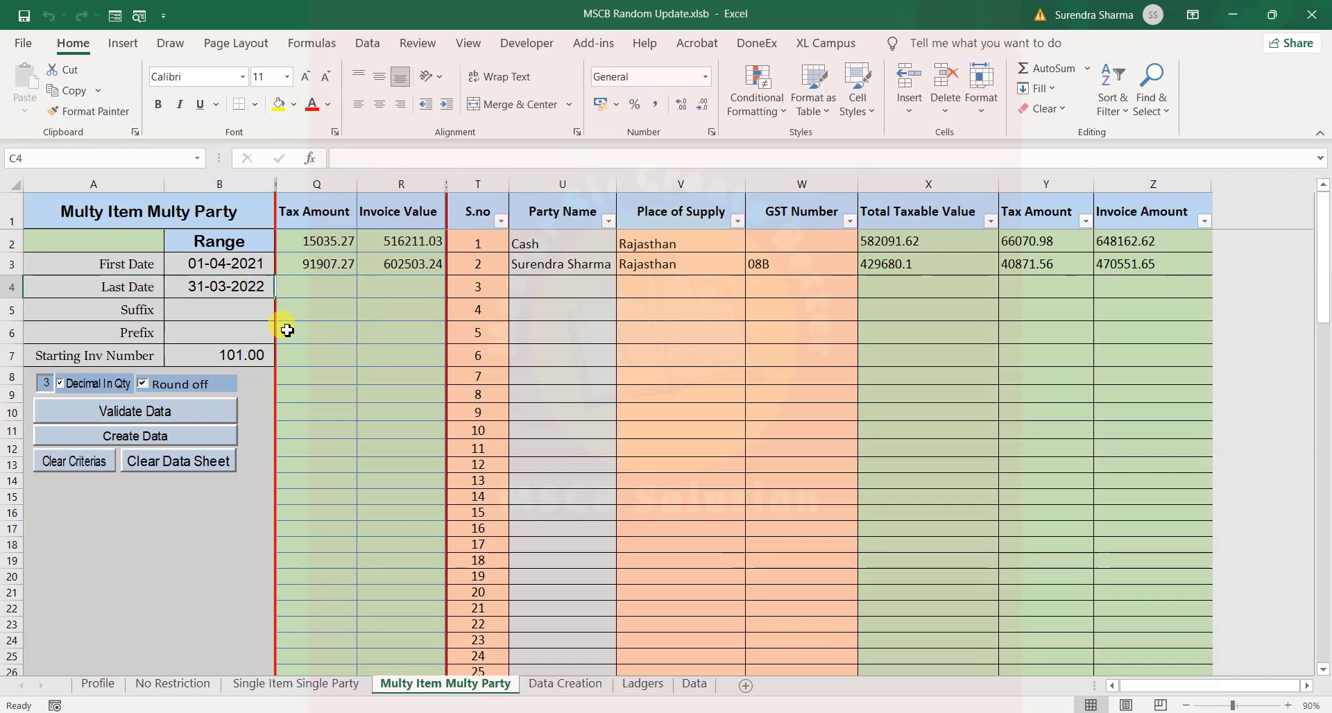
key("Right")
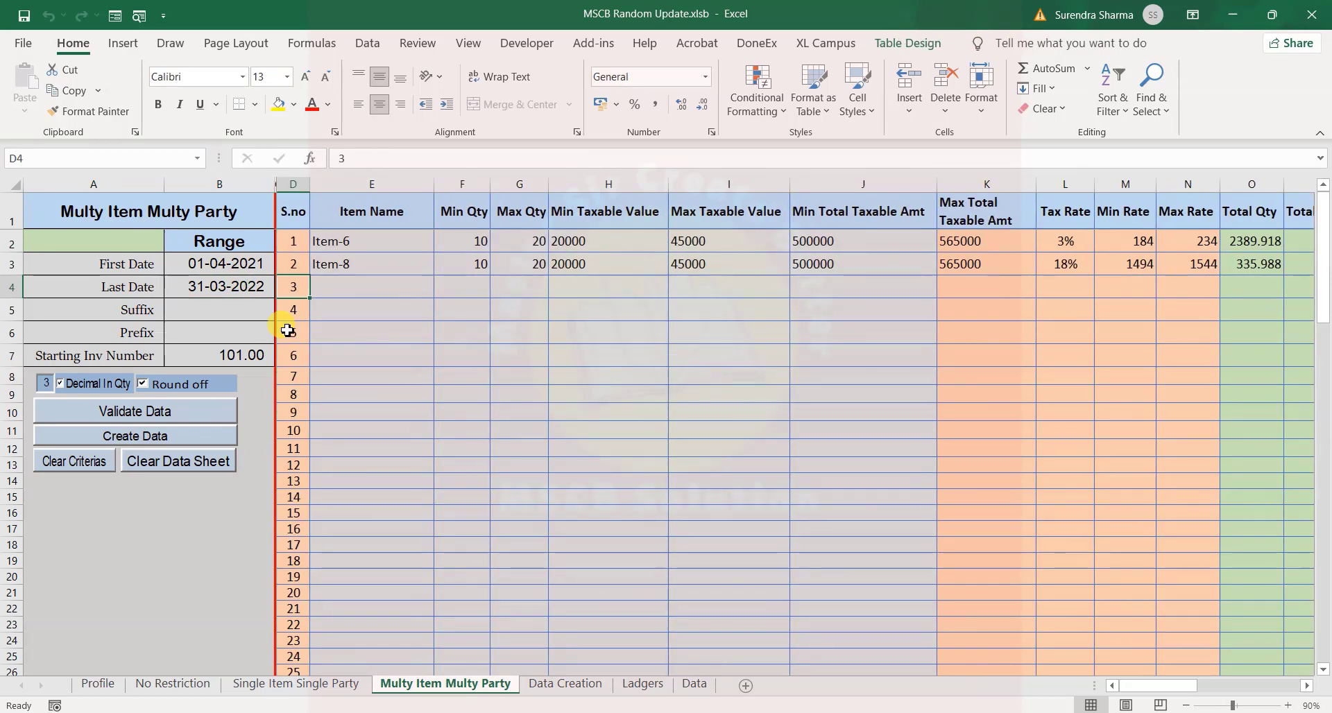